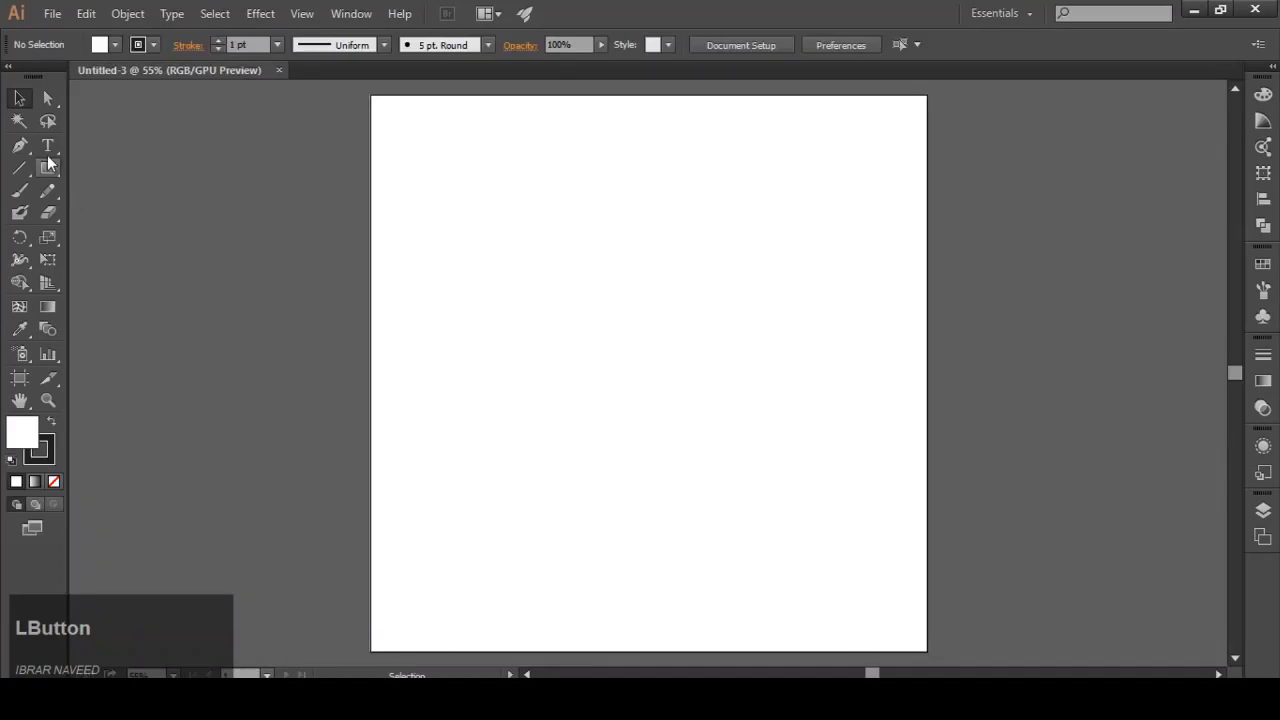
# Step: Add the point text NEON to the artboard, scale it up to about 253.5 pt and move it near the centre
pyautogui.click(47, 145)
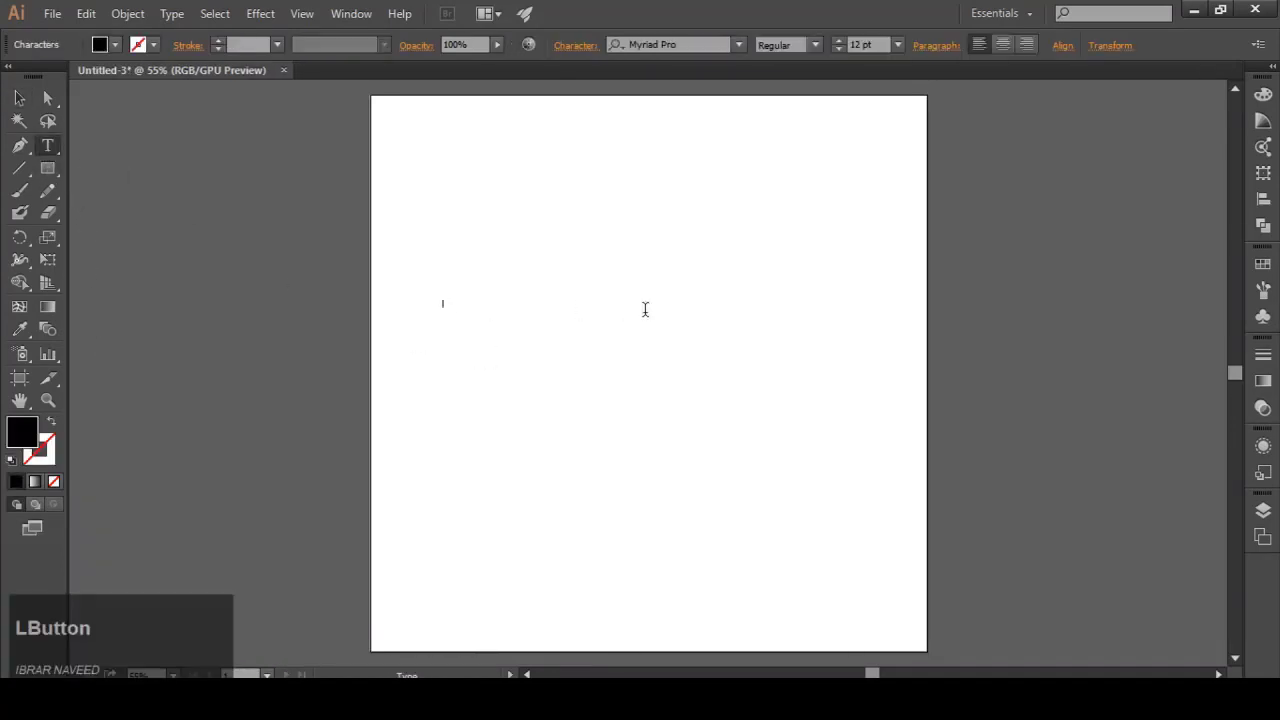
pyautogui.write('EON')
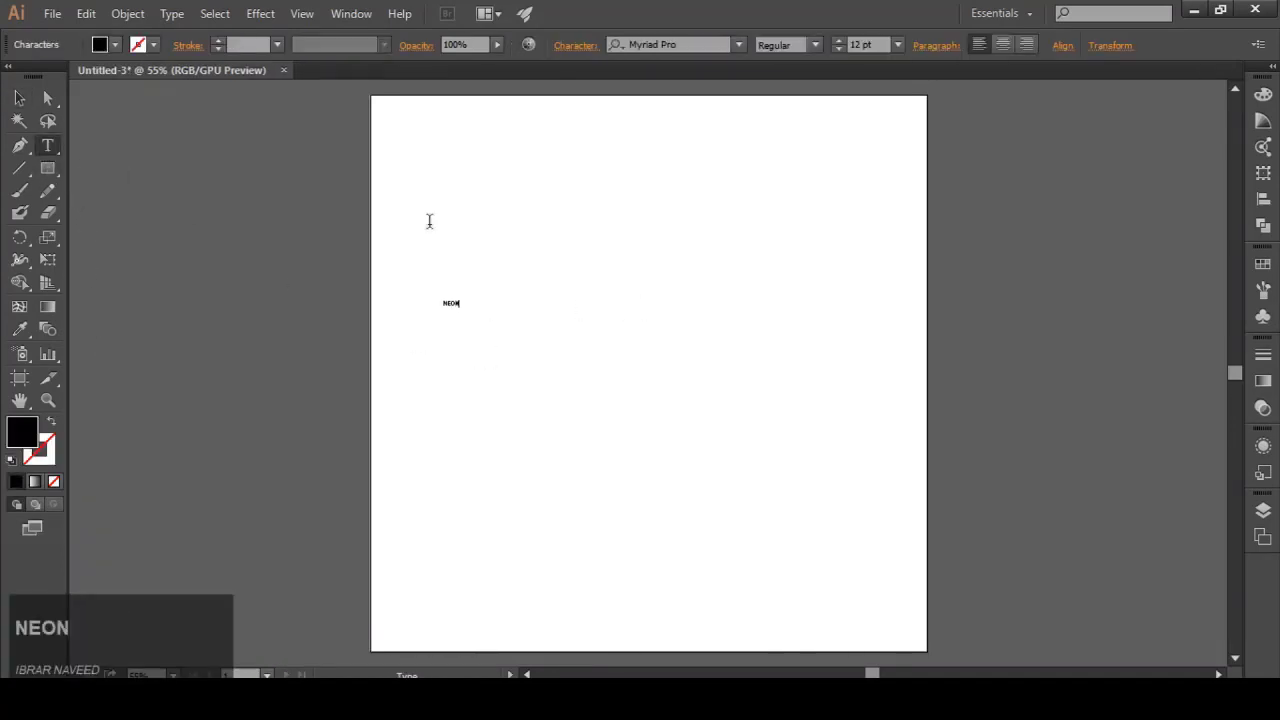
pyautogui.click(19, 97)
pyautogui.moveTo(459, 313); pyautogui.dragTo(740, 517)
pyautogui.moveTo(605, 403); pyautogui.dragTo(639, 293)
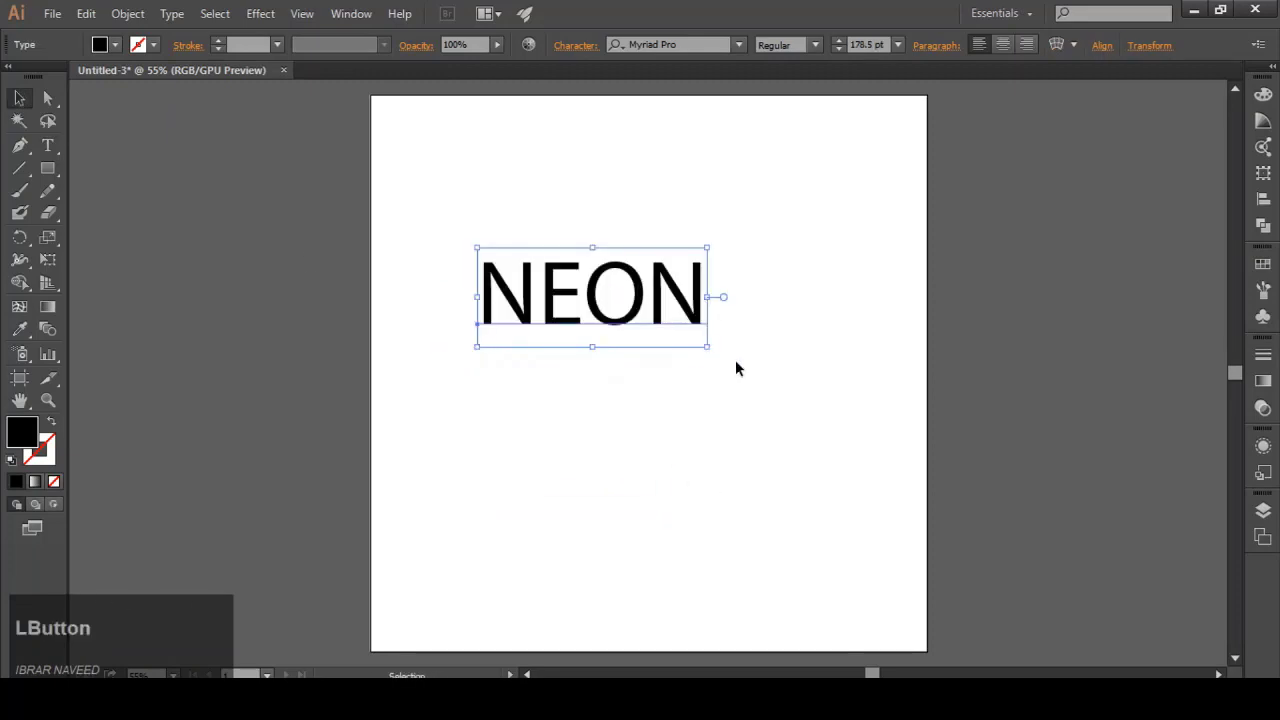
pyautogui.moveTo(708, 348); pyautogui.dragTo(803, 388)
pyautogui.moveTo(704, 292); pyautogui.dragTo(719, 358)
# Step: Change the font of the NEON text to Typo Round Light Demo
pyautogui.click(730, 50)
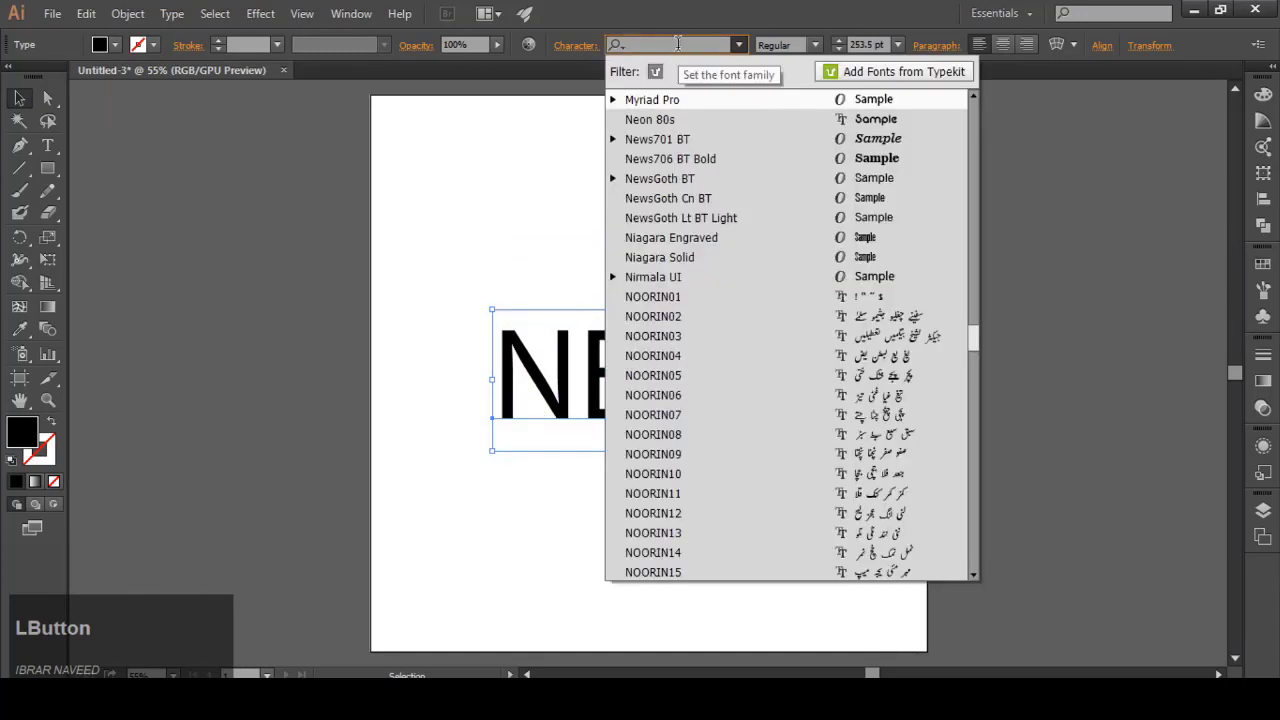
pyautogui.write('ty')
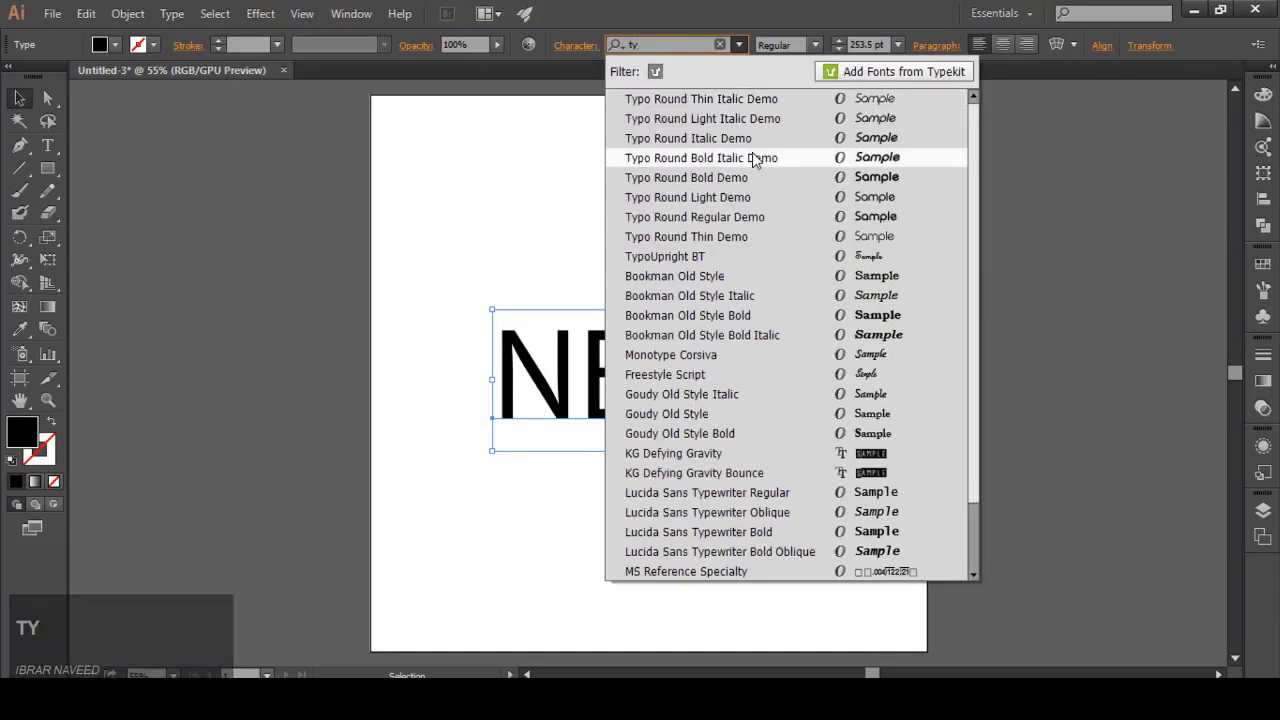
pyautogui.click(765, 196)
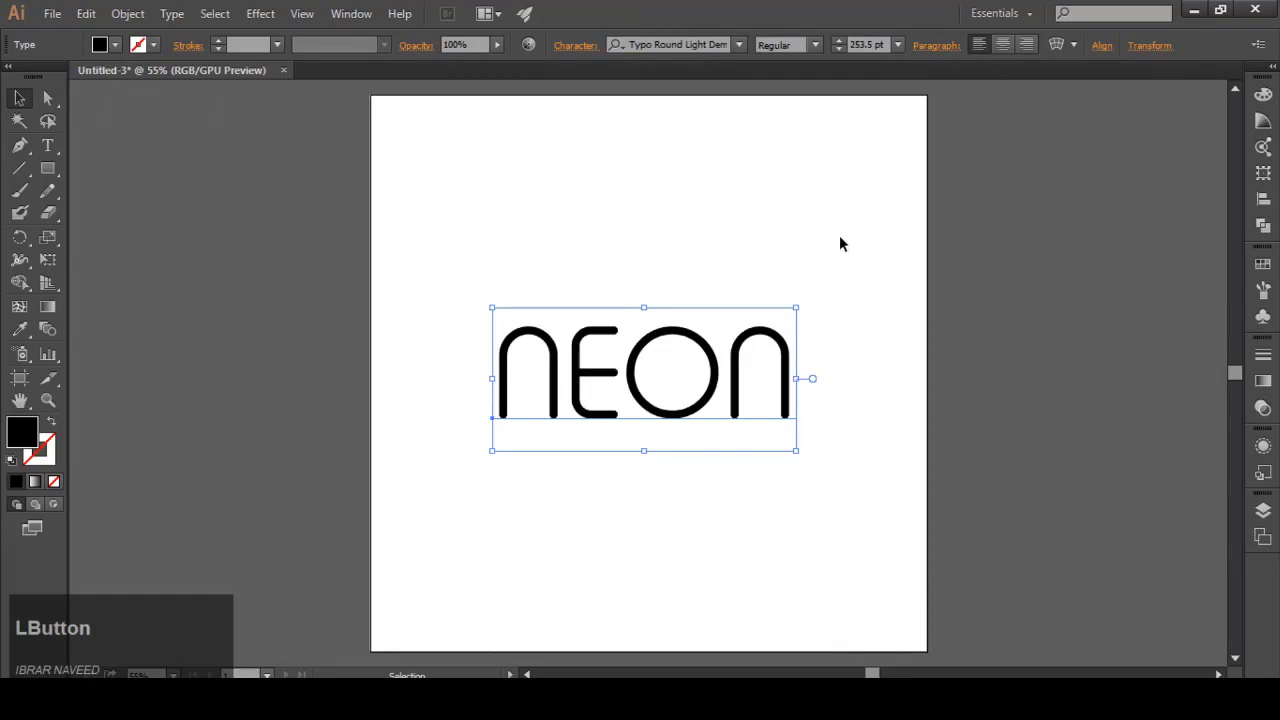
pyautogui.click(840, 243)
pyautogui.click(780, 370)
pyautogui.click(808, 349)
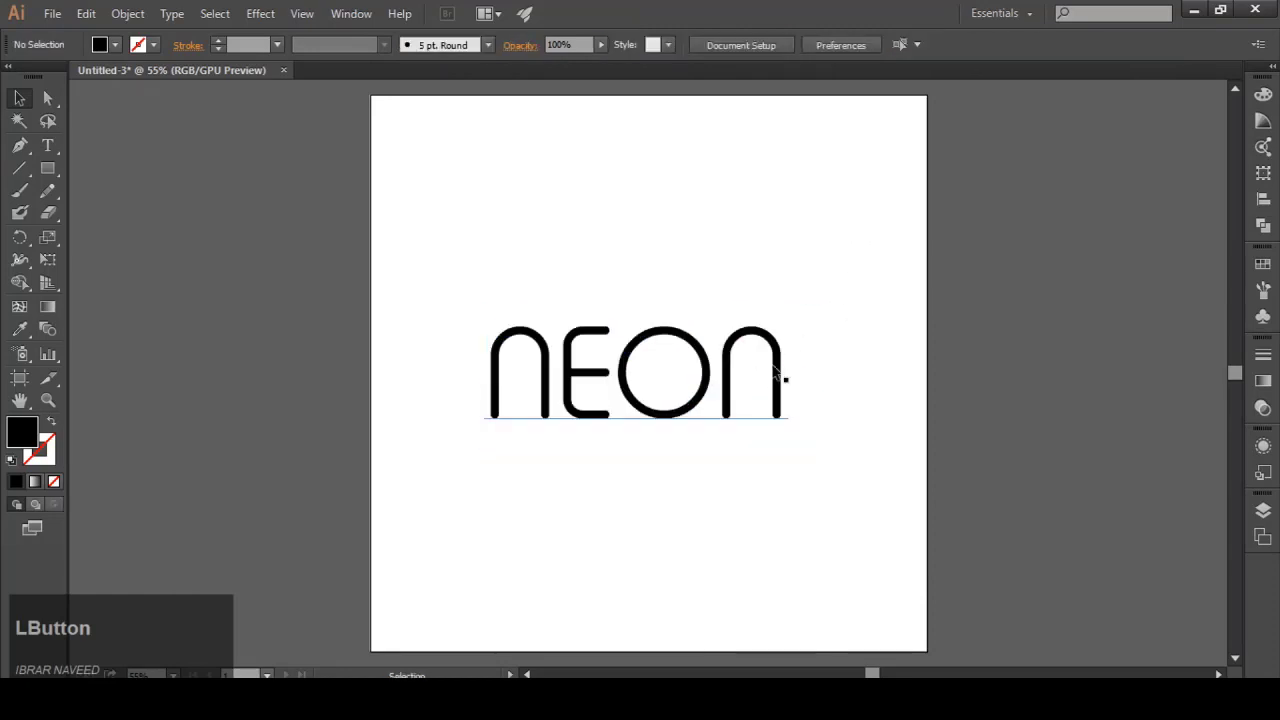
# Step: Set the tracking of the NEON text to 150 and move the widened word back to the artboard's centre
pyautogui.click(776, 372)
pyautogui.click(576, 46)
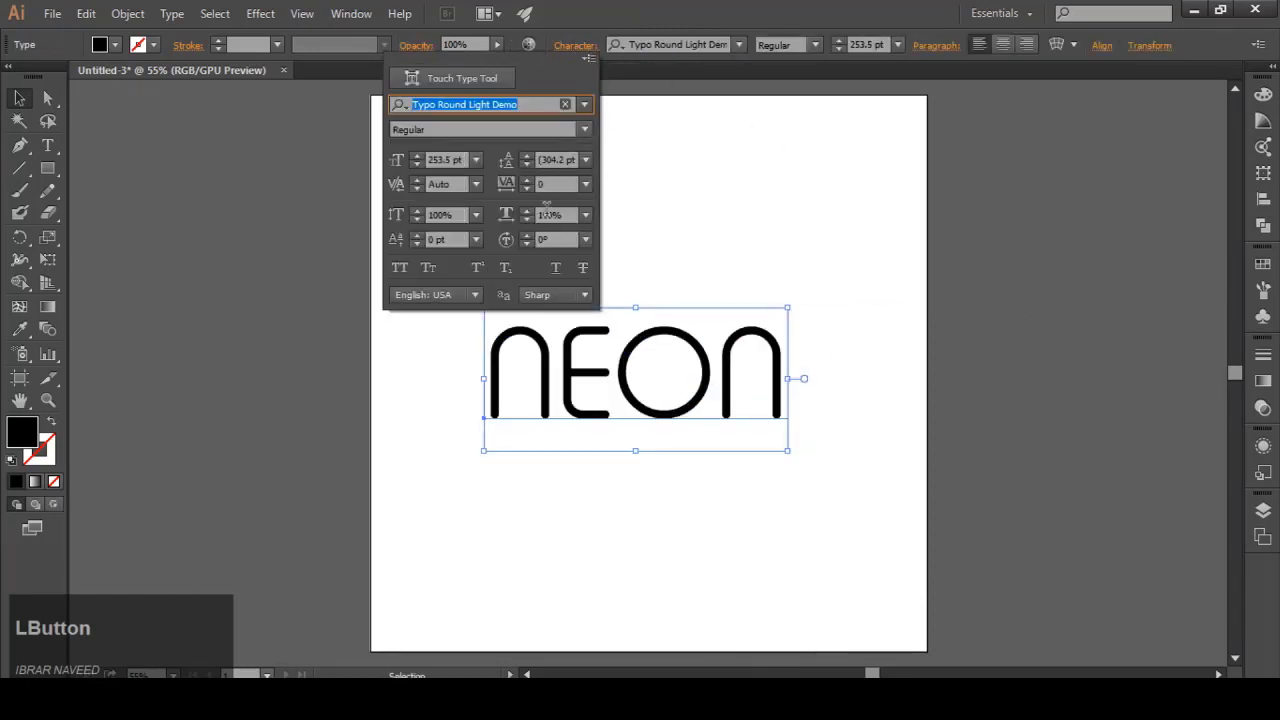
pyautogui.click(586, 185)
pyautogui.click(604, 419)
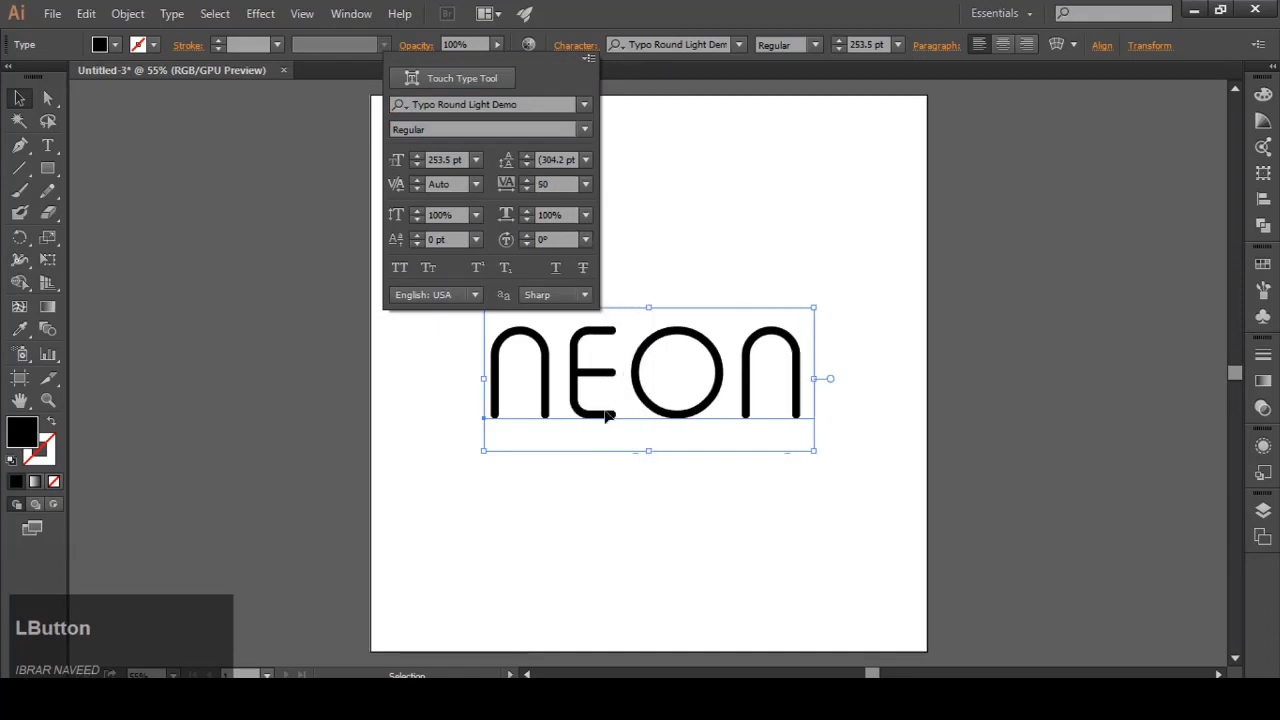
pyautogui.click(587, 184)
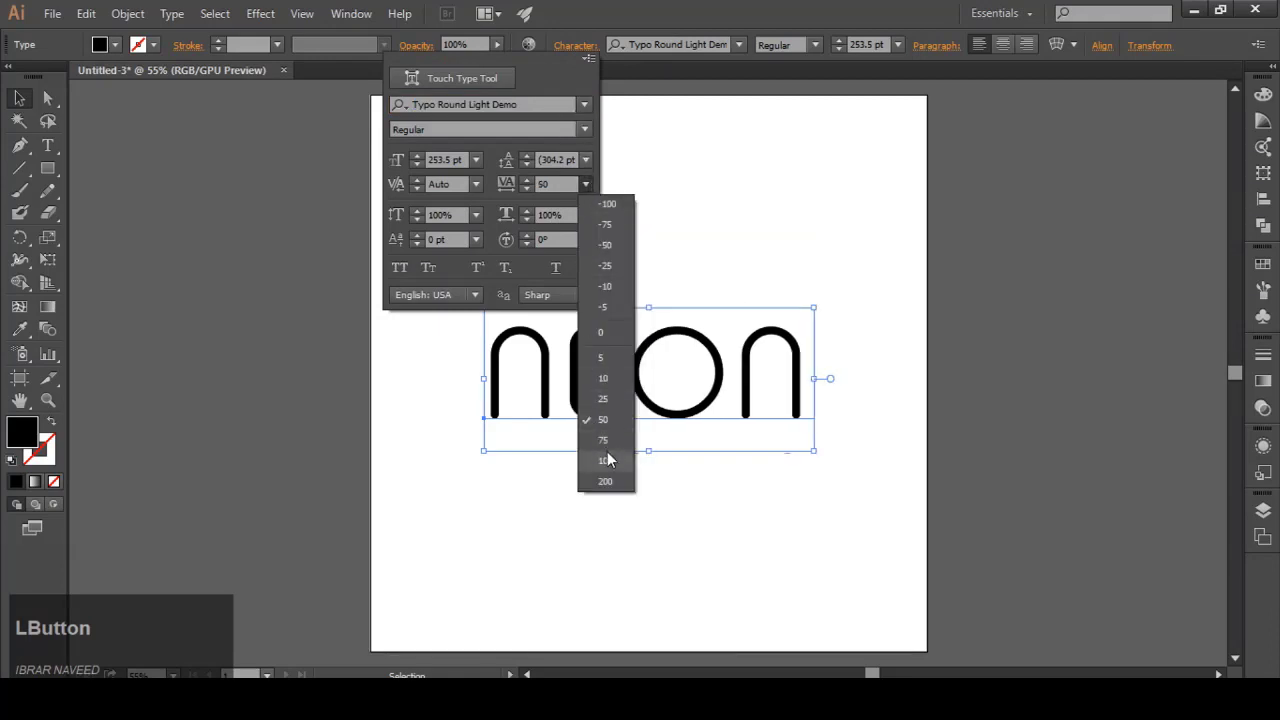
pyautogui.click(606, 456)
pyautogui.click(567, 184)
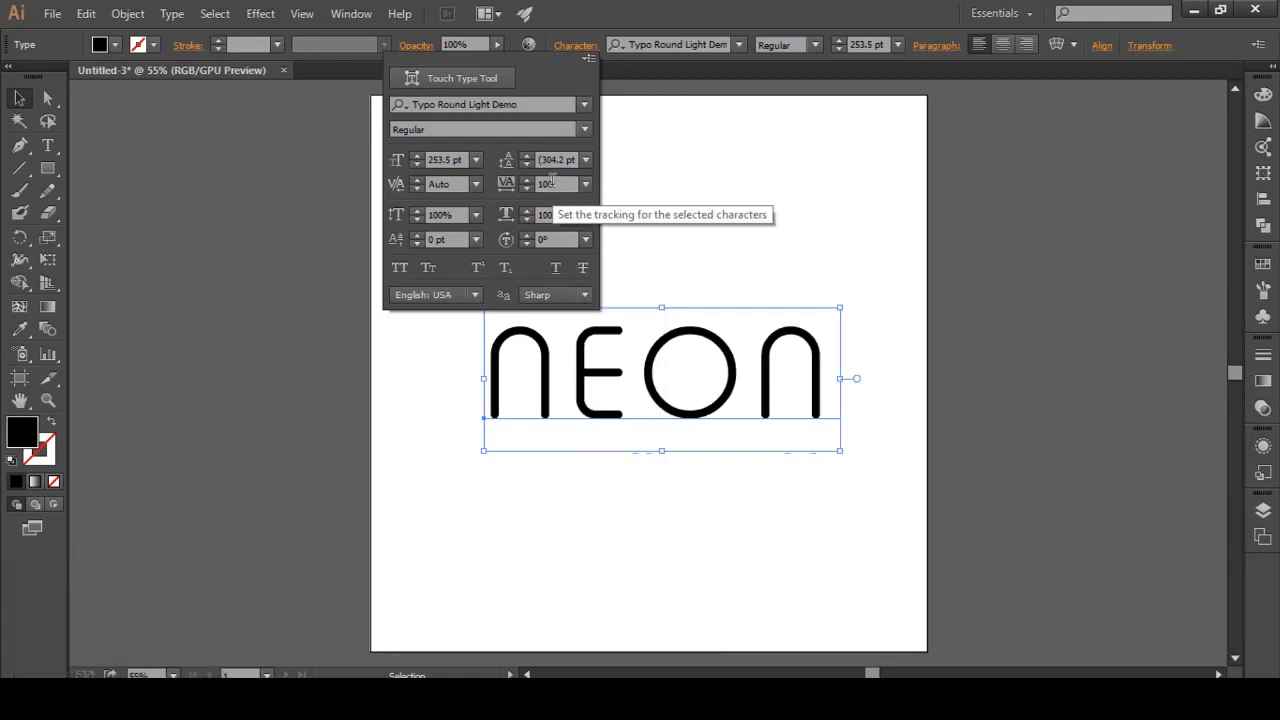
pyautogui.press('BackSpace')
pyautogui.press('BackSpace')
pyautogui.write('5')
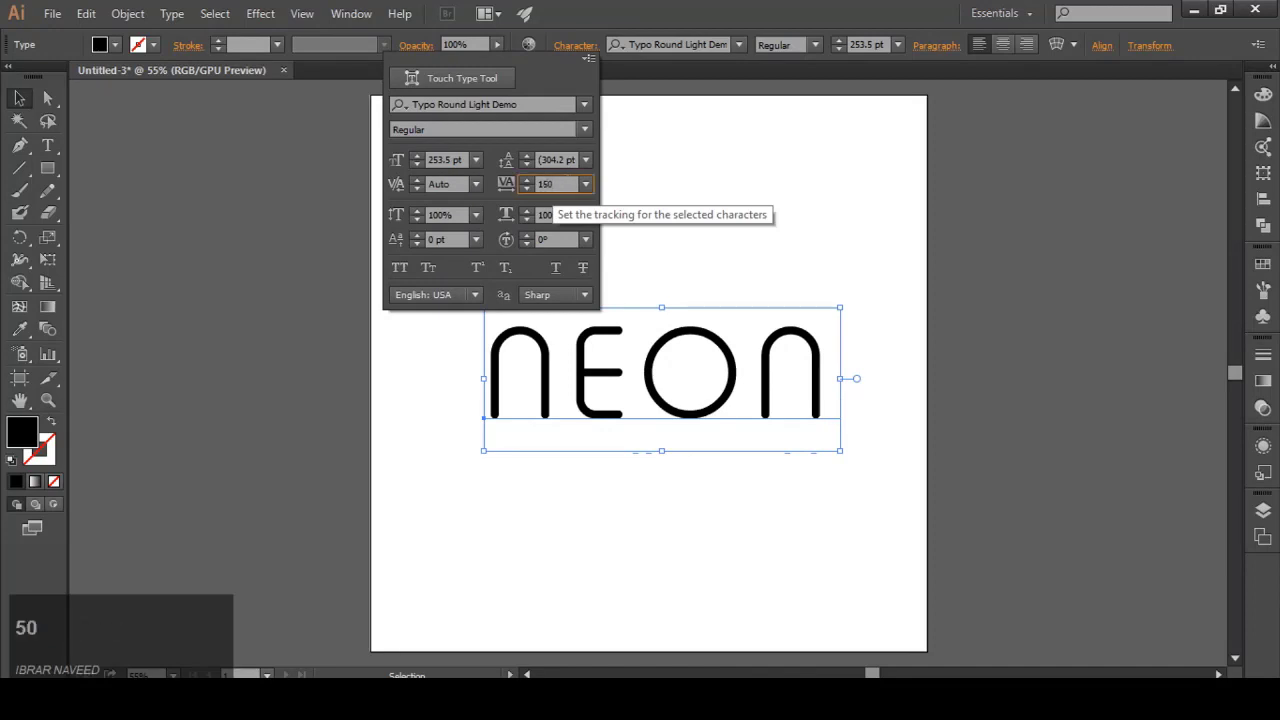
pyautogui.write('0')
pyautogui.press('Return')
pyautogui.moveTo(663, 367); pyautogui.dragTo(639, 368)
# Step: Convert the NEON text to outlines and check its paths in Outline view
pyautogui.click(989, 275)
pyautogui.click(760, 388)
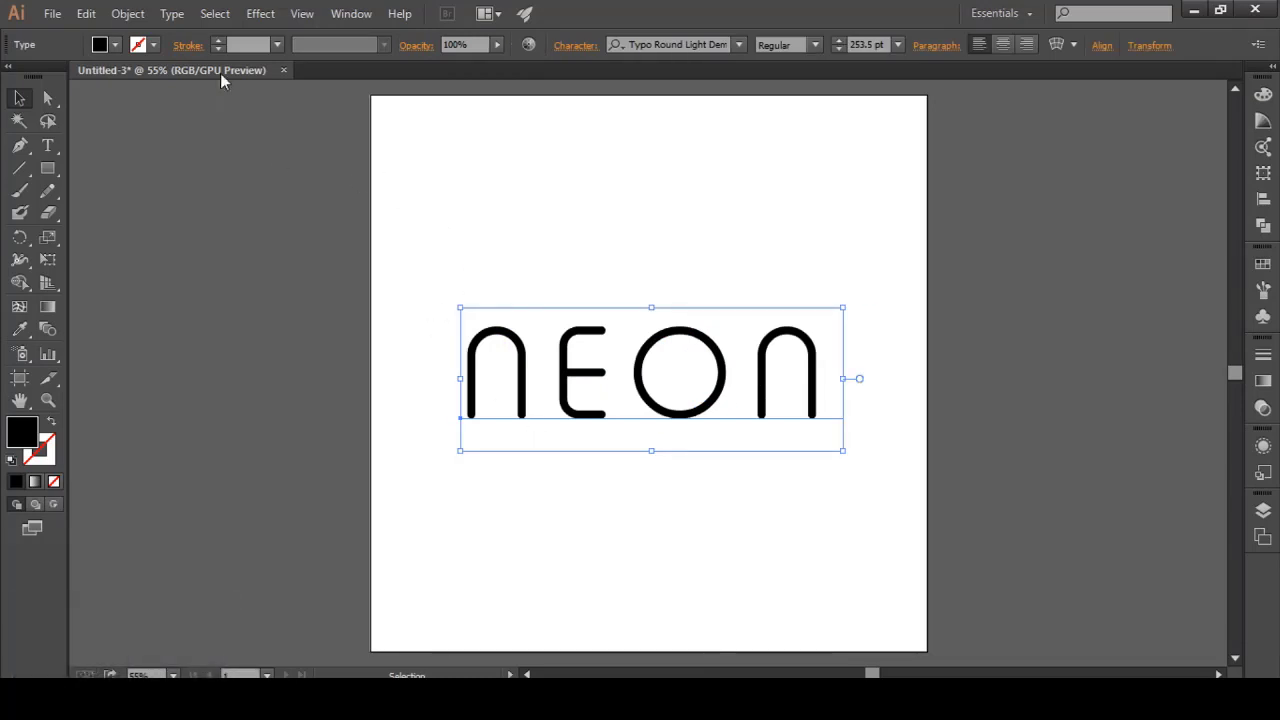
pyautogui.click(130, 15)
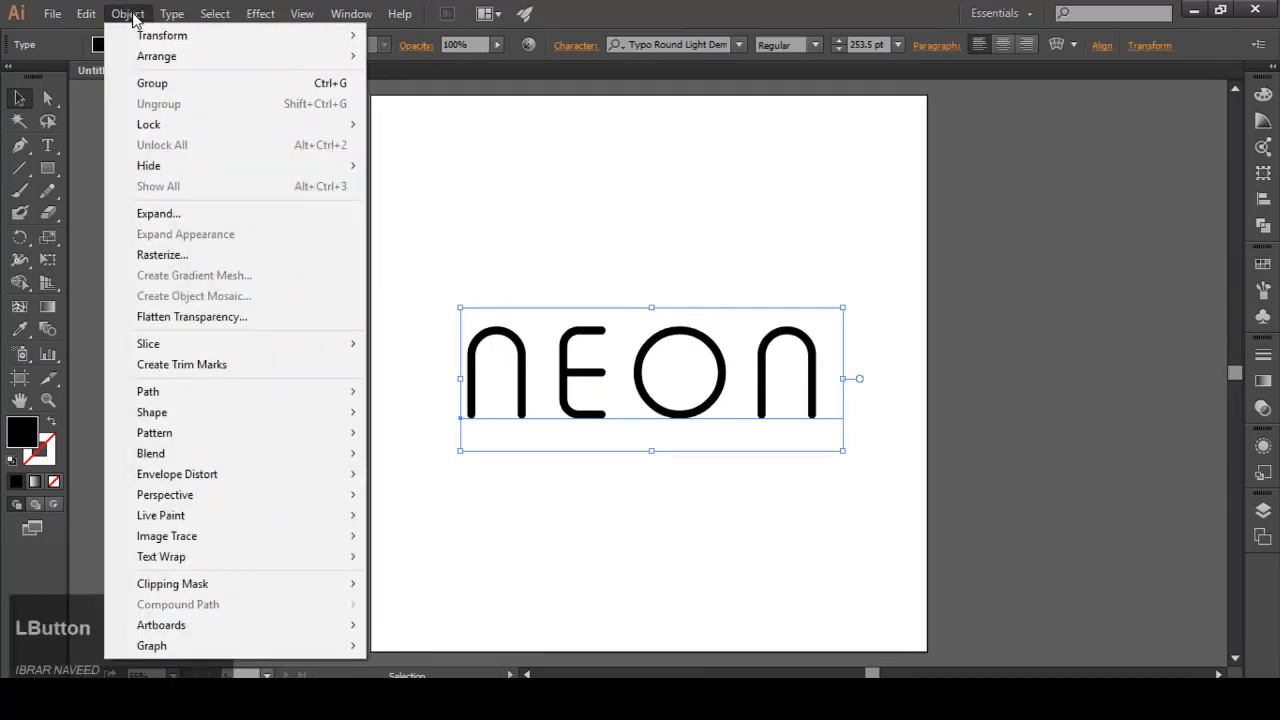
pyautogui.moveTo(168, 14)
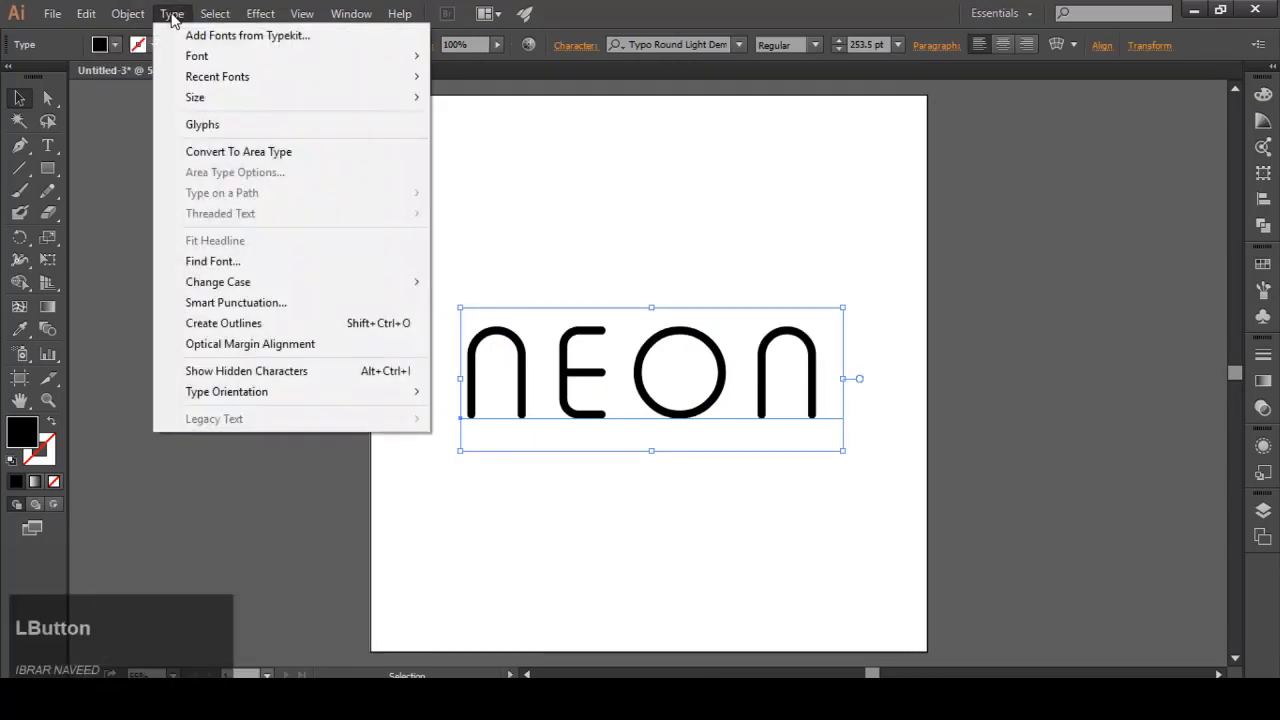
pyautogui.click(240, 324)
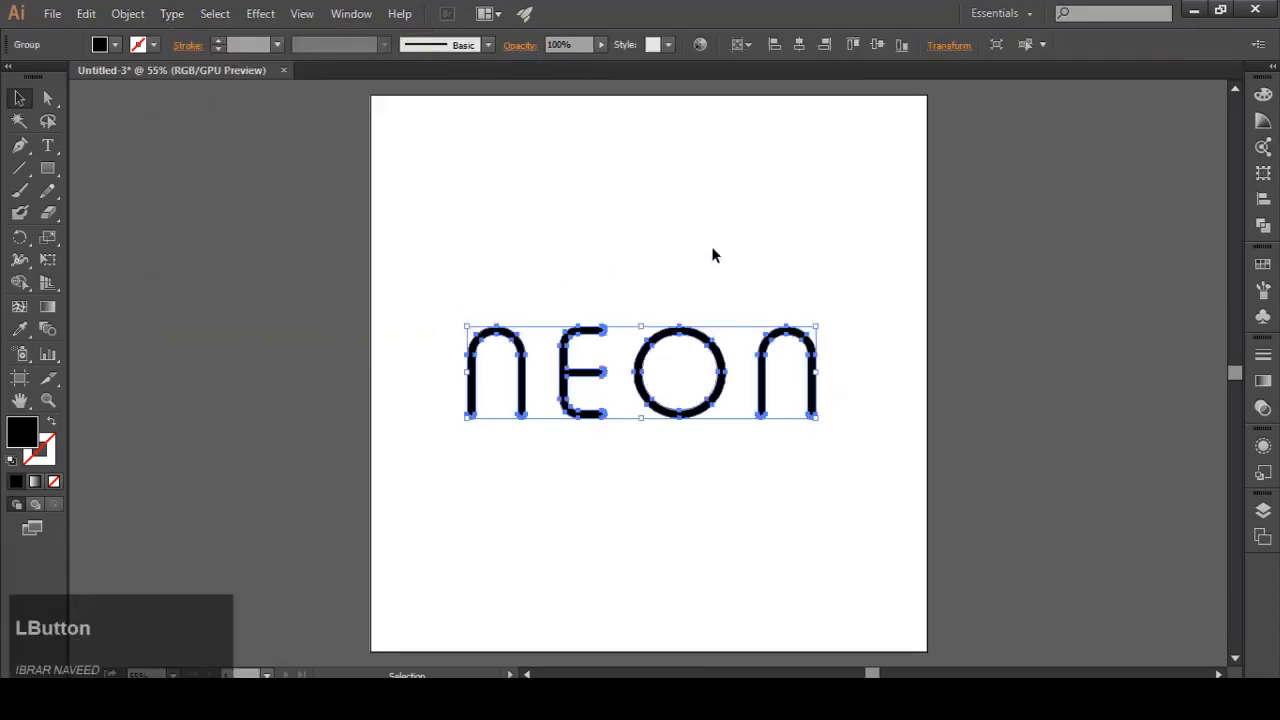
pyautogui.hotkey('ctrl', 'y')
pyautogui.hotkey('ctrl', 'y')
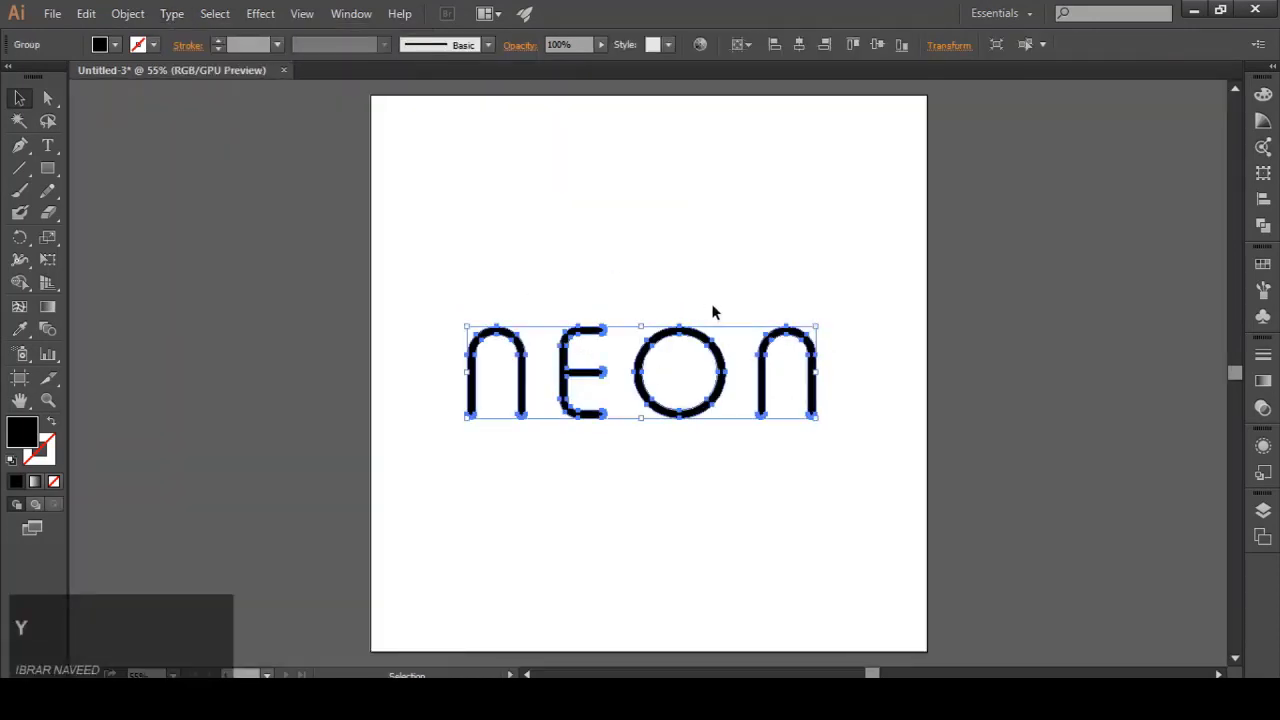
# Step: Fill the outlined NEON letters with the CMYK Yellow swatch and open that swatch's options
pyautogui.click(869, 372)
pyautogui.click(641, 368)
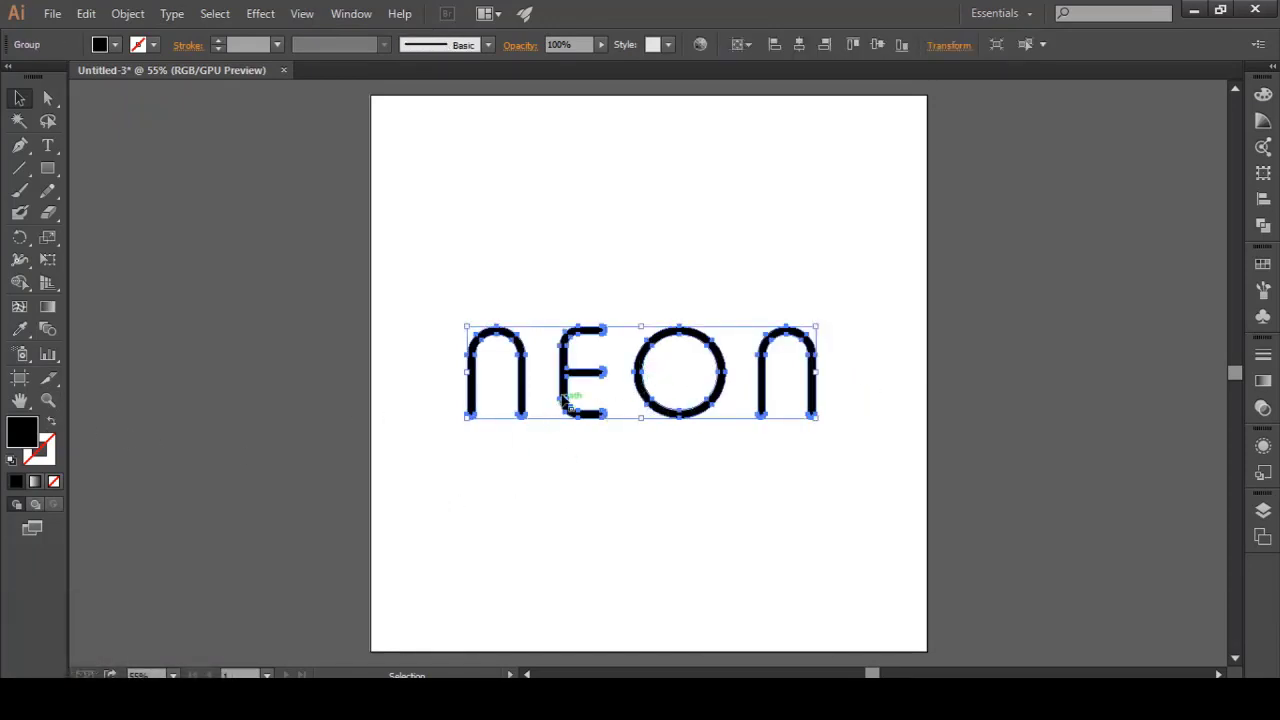
pyautogui.click(355, 15)
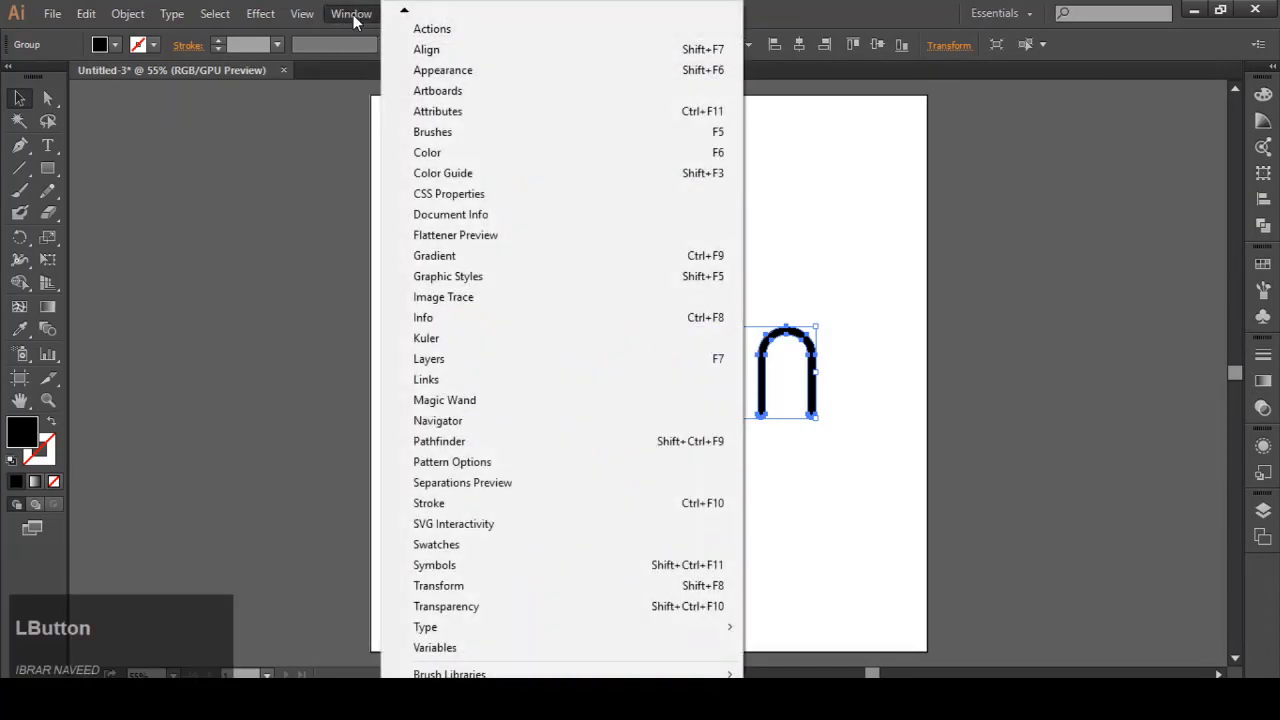
pyautogui.click(430, 544)
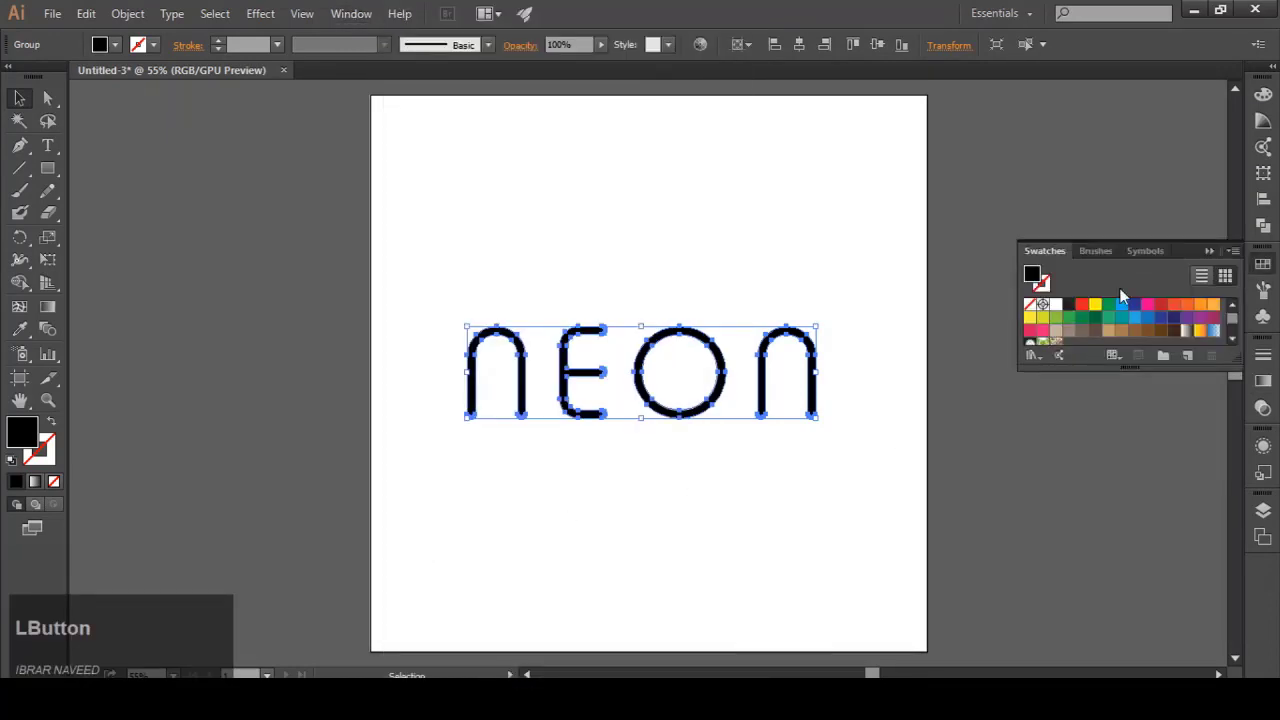
pyautogui.click(1083, 305)
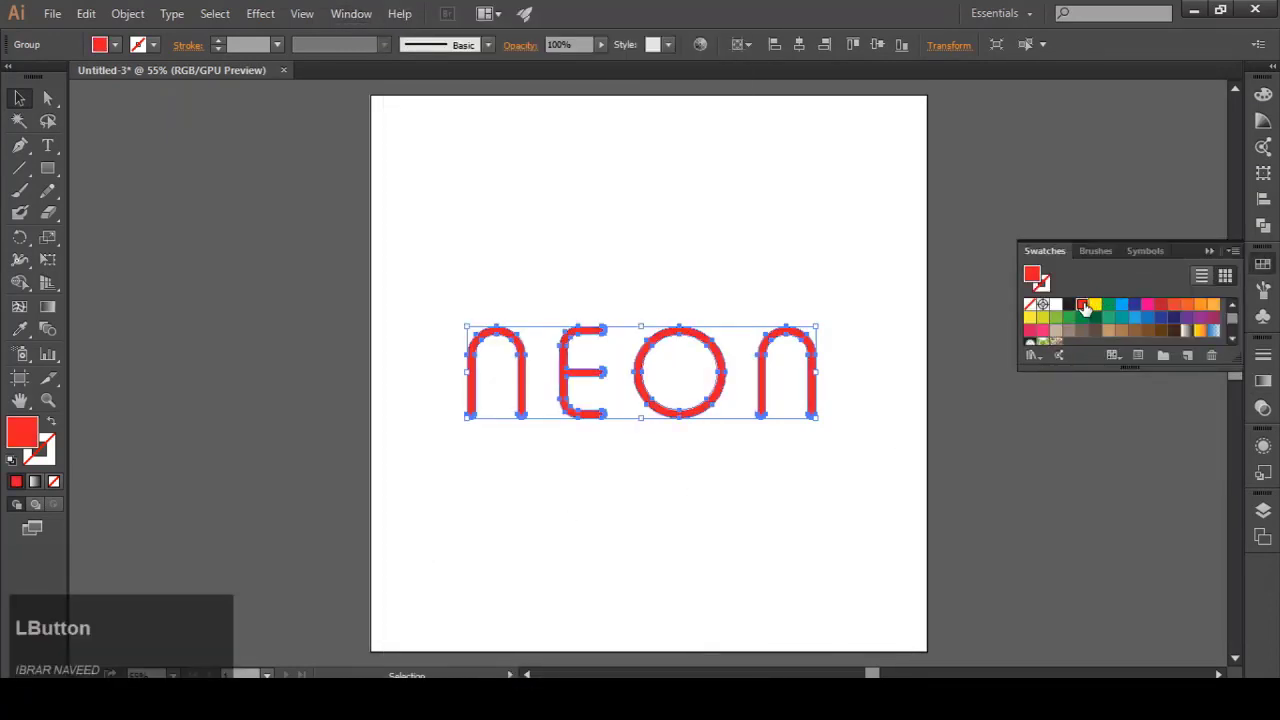
pyautogui.doubleClick(1096, 305)
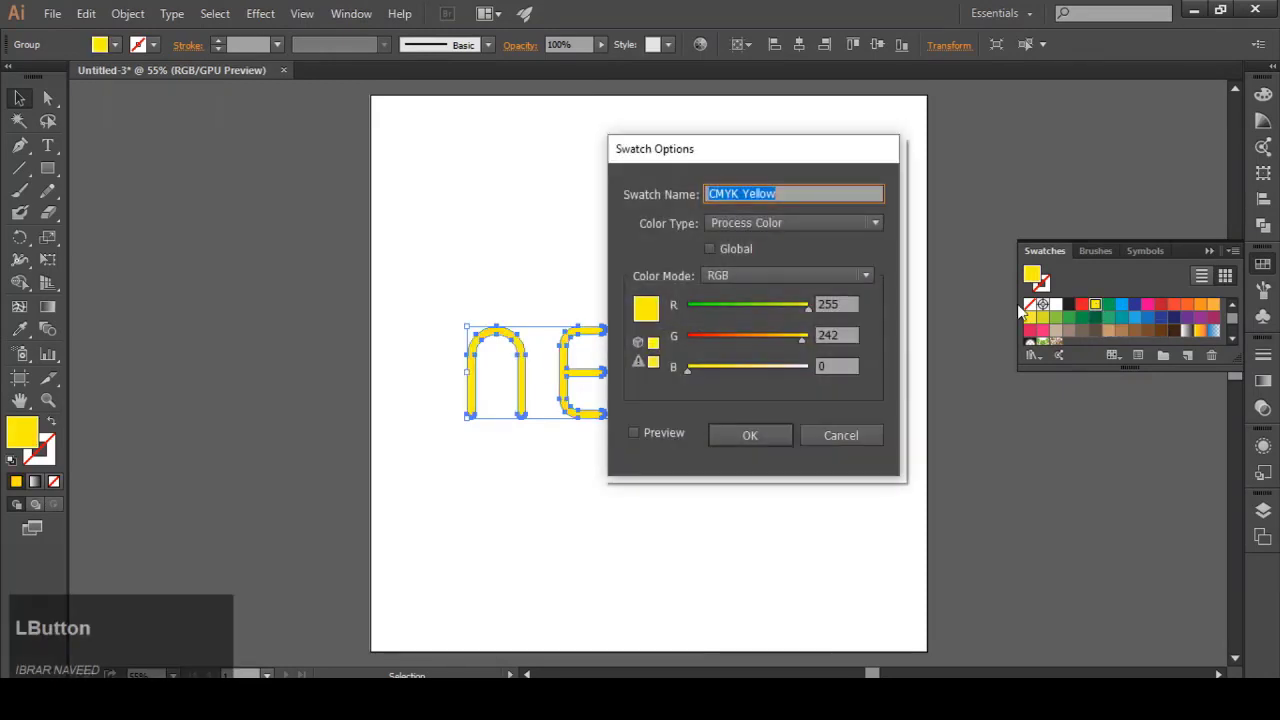
# Step: Make the yellow swatch global and rename it RGB Yellow, with the preview turned on
pyautogui.click(711, 249)
pyautogui.moveTo(742, 193); pyautogui.dragTo(698, 189)
pyautogui.write('R')
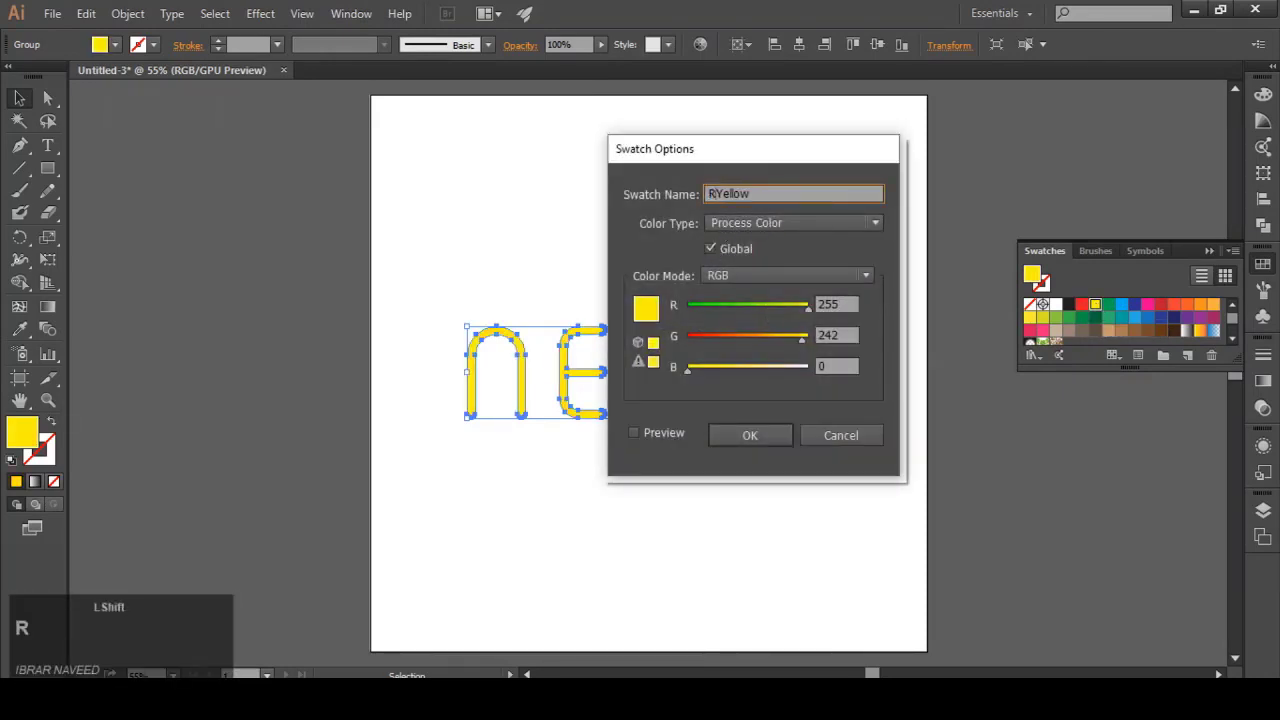
pyautogui.write('GB')
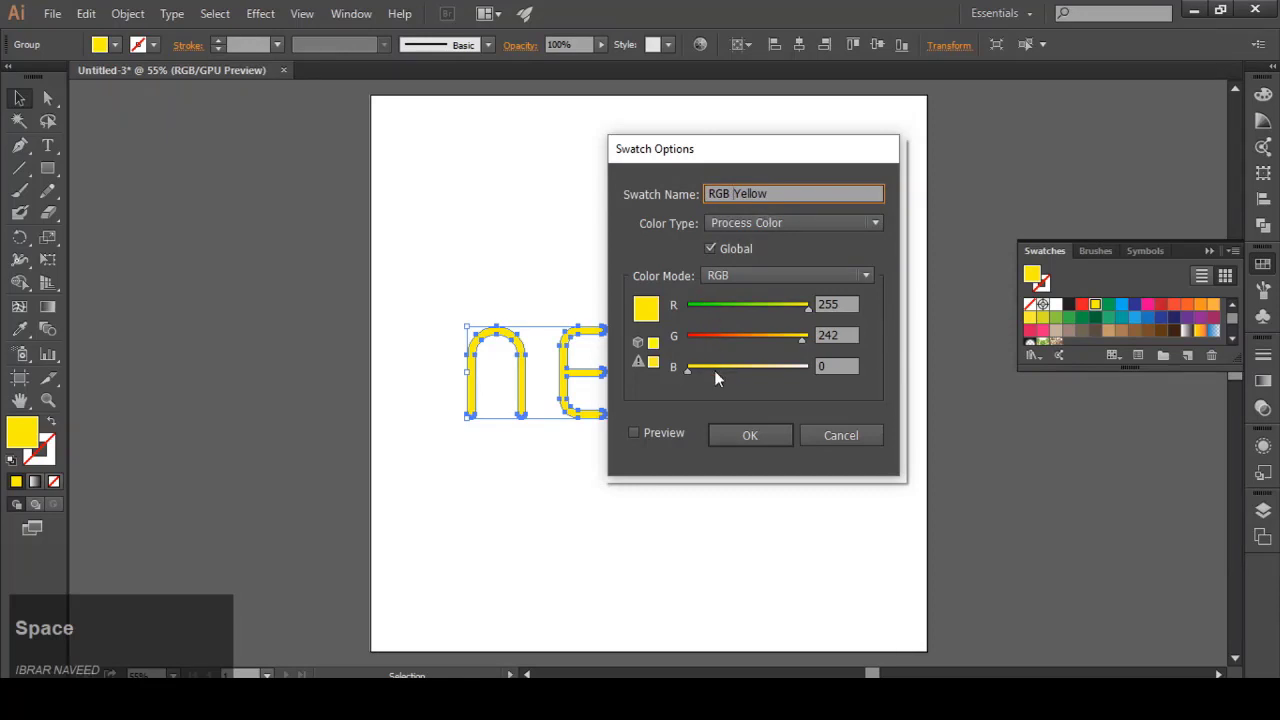
pyautogui.click(638, 432)
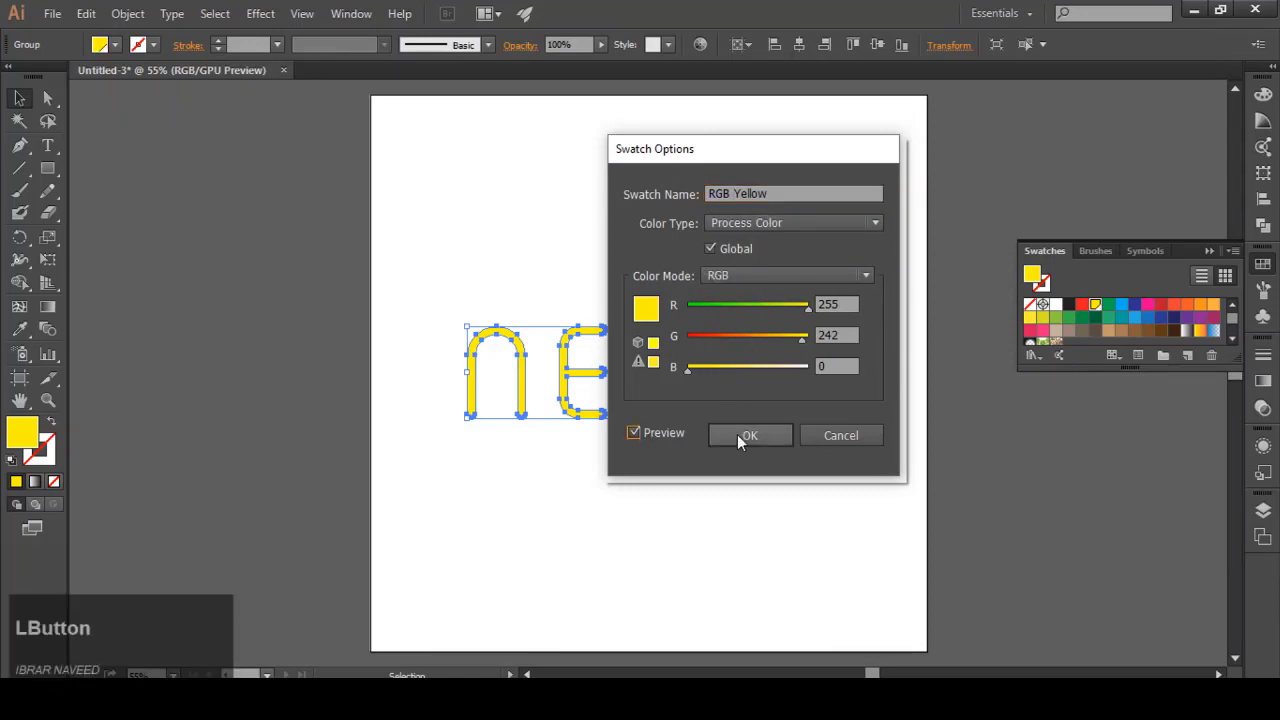
pyautogui.click(740, 435)
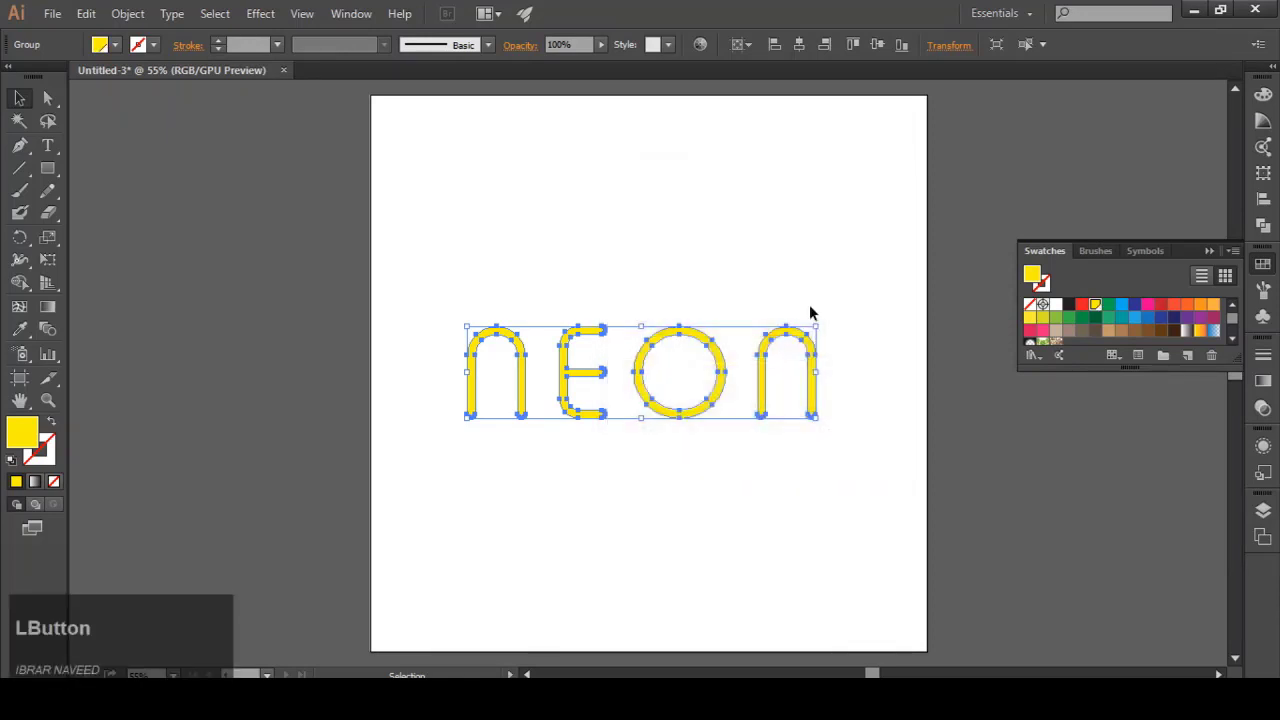
# Step: Offset the paths of the yellow NEON letters by 0.1875 in, with the preview turned on, and deselect the result
pyautogui.click(785, 217)
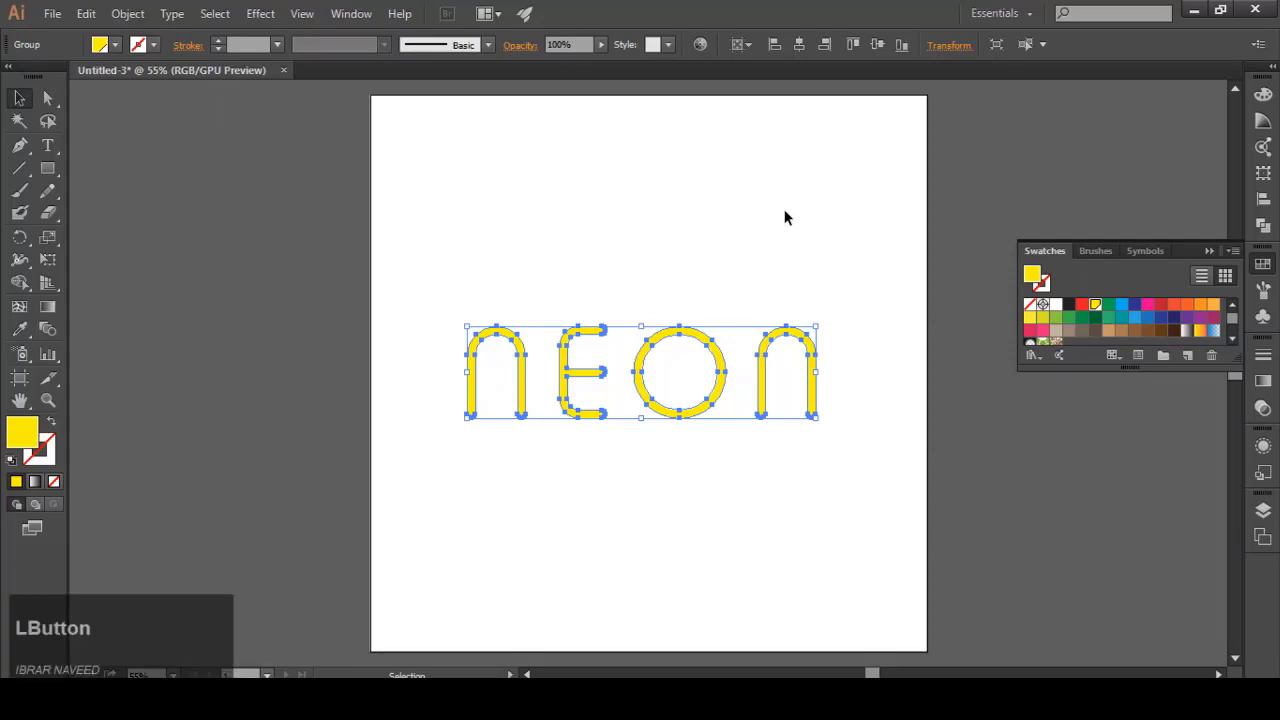
pyautogui.click(815, 370)
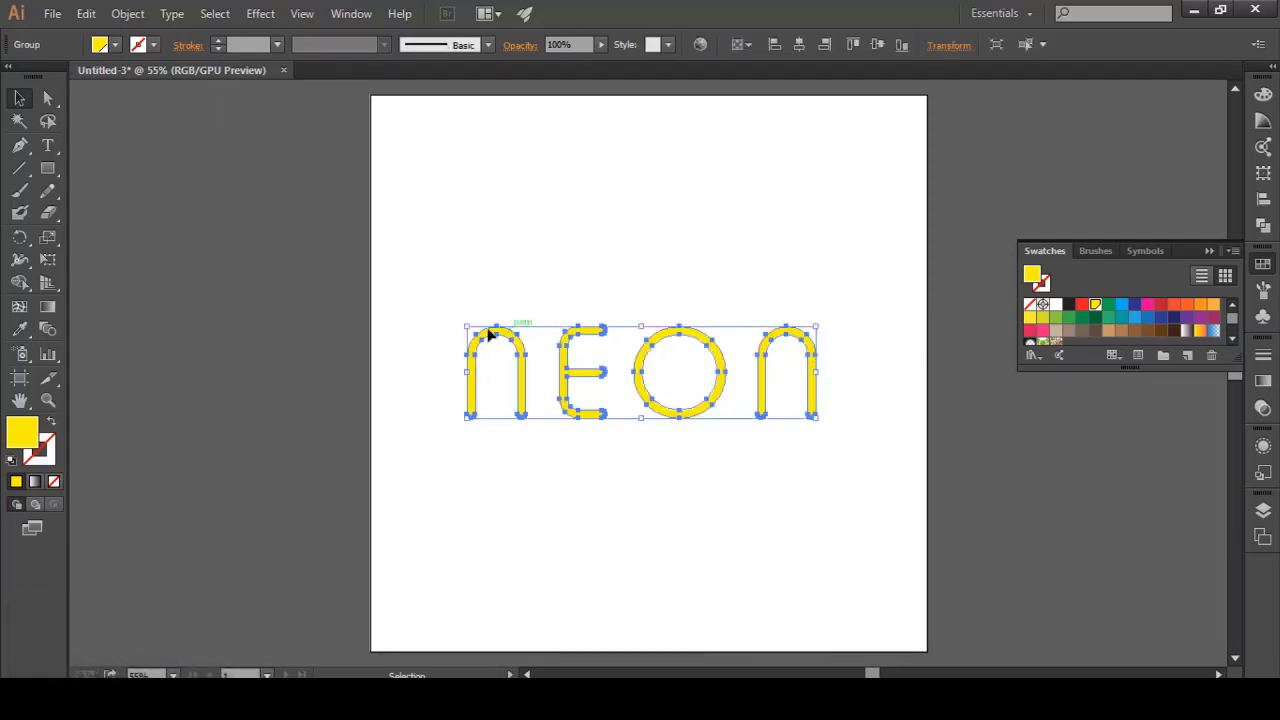
pyautogui.keyDown('alt'); pyautogui.scroll(5, 490, 332); pyautogui.keyUp('alt')
pyautogui.keyDown('alt'); pyautogui.scroll(1, 431, 363); pyautogui.keyUp('alt')
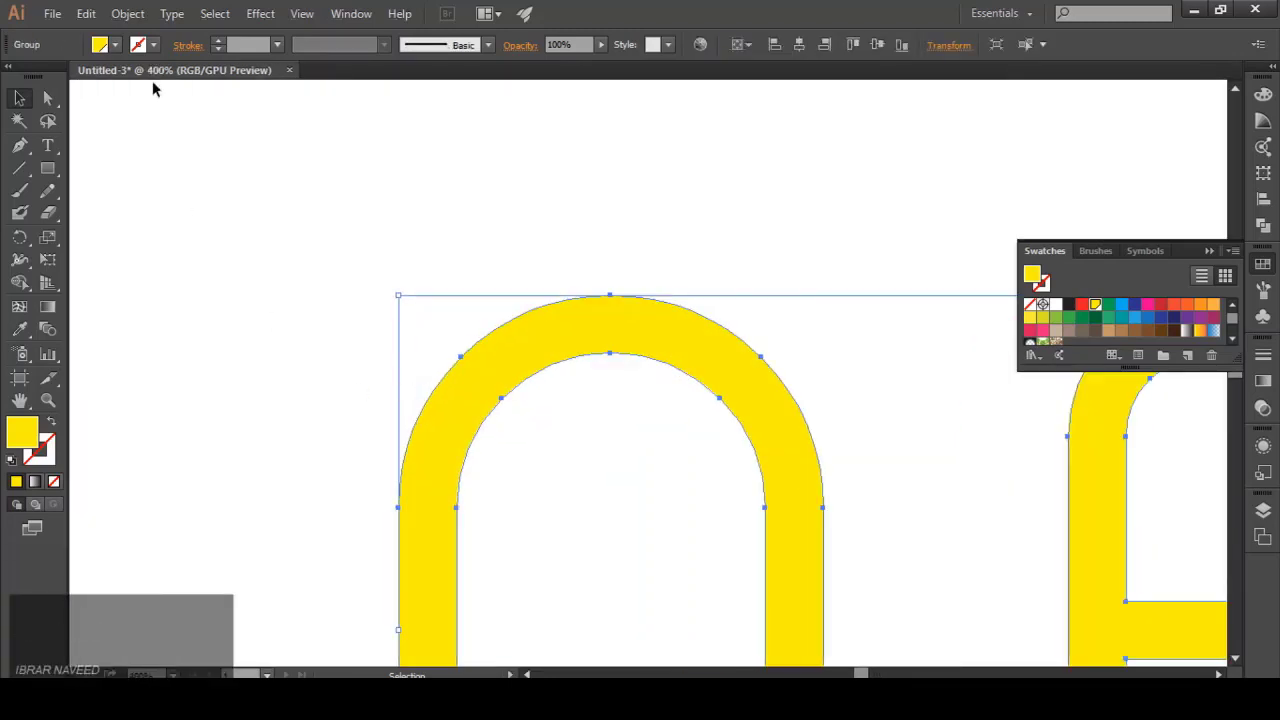
pyautogui.click(127, 13)
pyautogui.moveTo(183, 392)
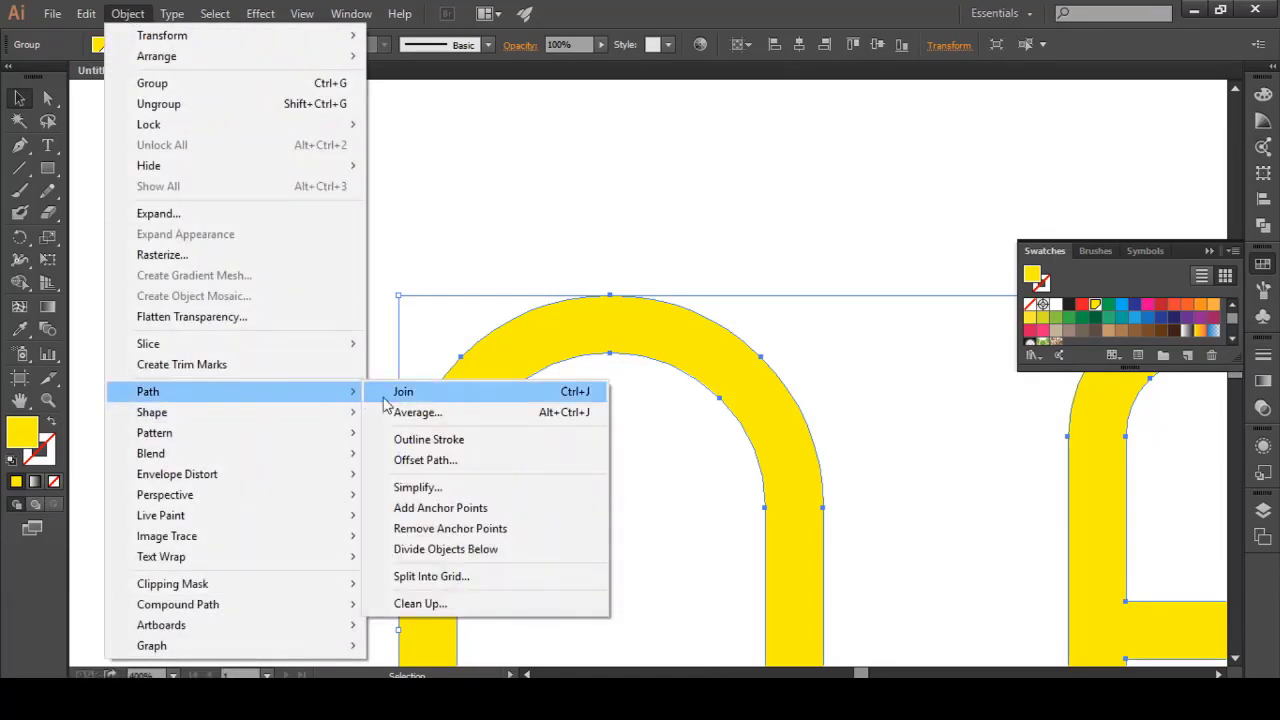
pyautogui.click(420, 458)
pyautogui.click(640, 397)
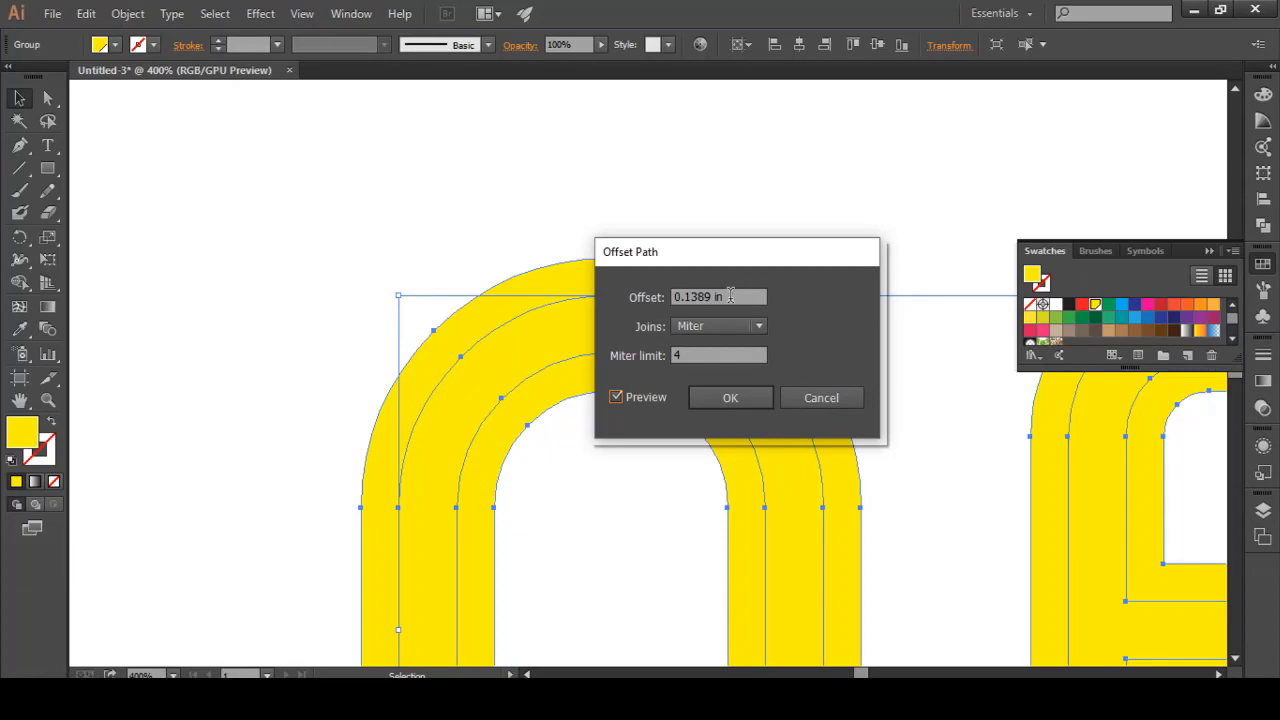
pyautogui.moveTo(730, 296); pyautogui.dragTo(657, 307)
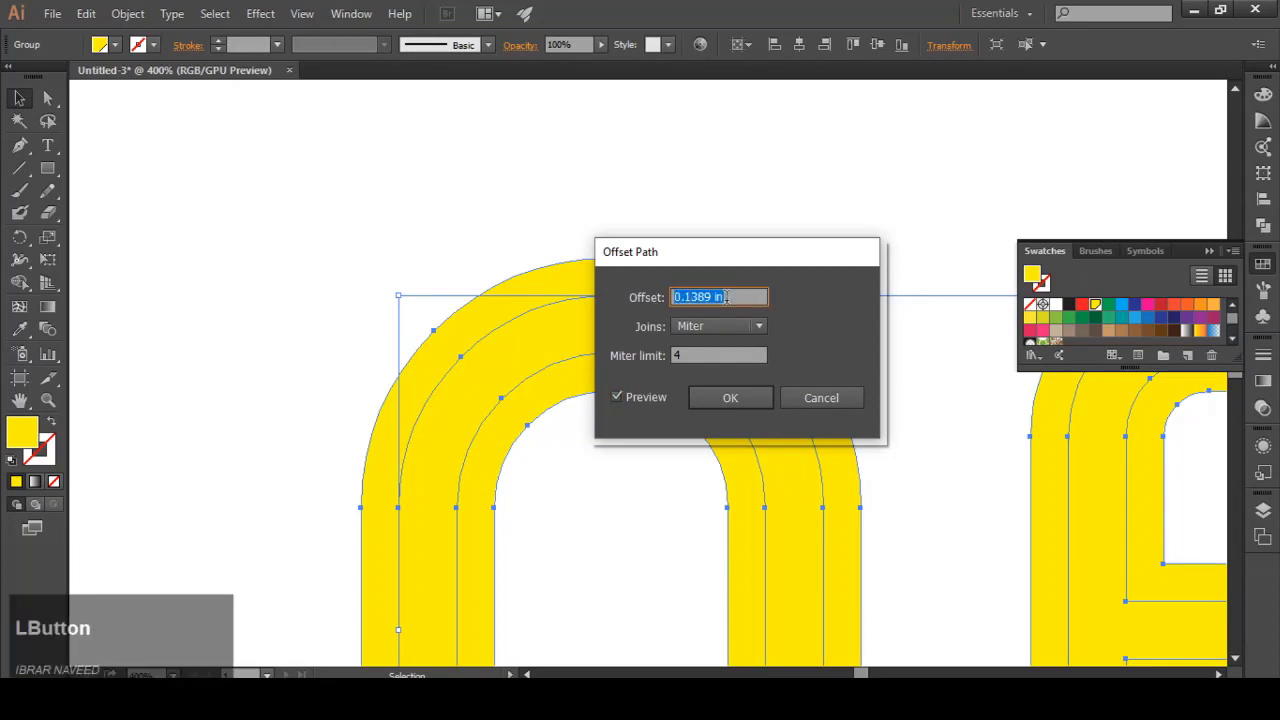
pyautogui.press('Up')
pyautogui.press('Down')
pyautogui.press('Up')
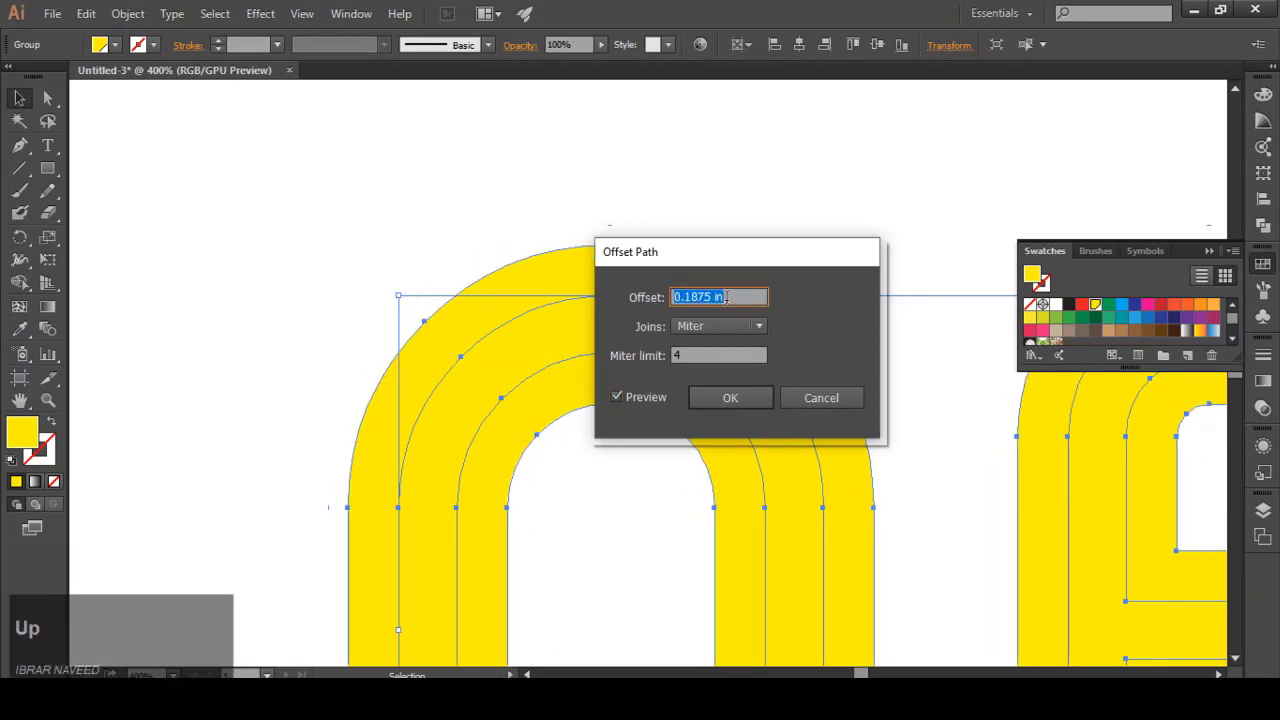
pyautogui.click(729, 400)
pyautogui.scroll(-5, 459, 197)
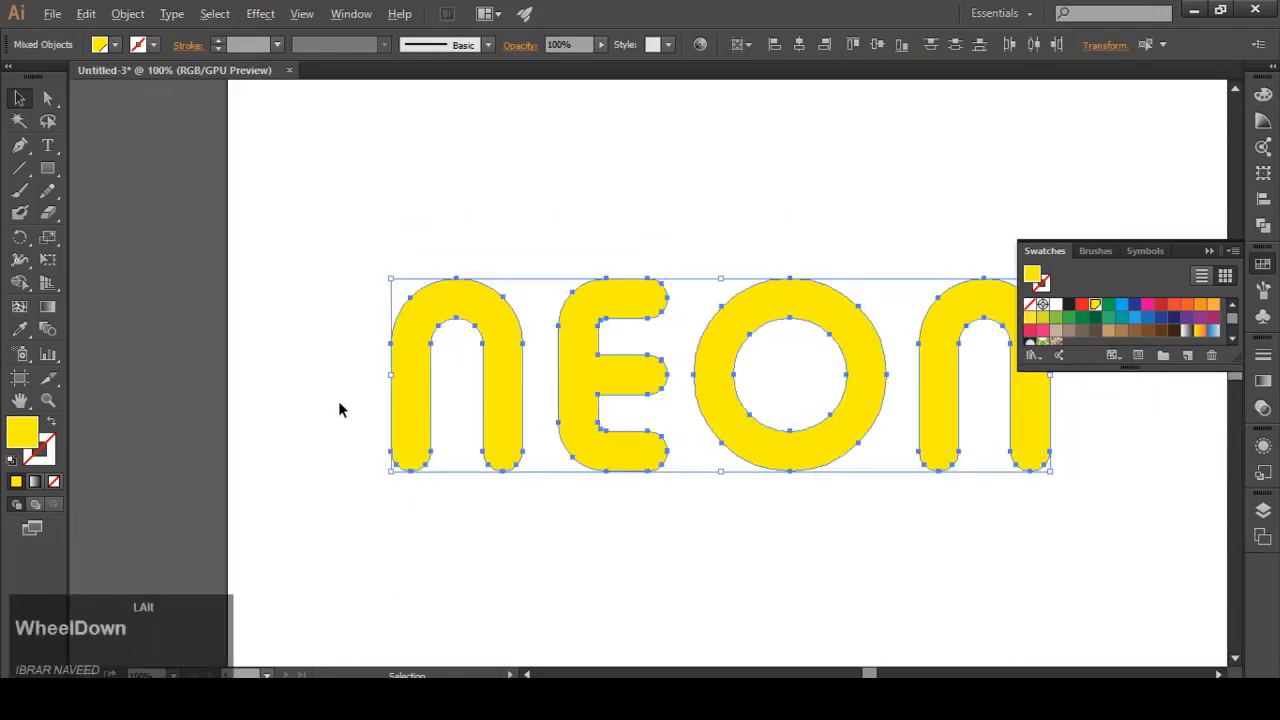
pyautogui.click(685, 335)
pyautogui.scroll(2, 687, 337)
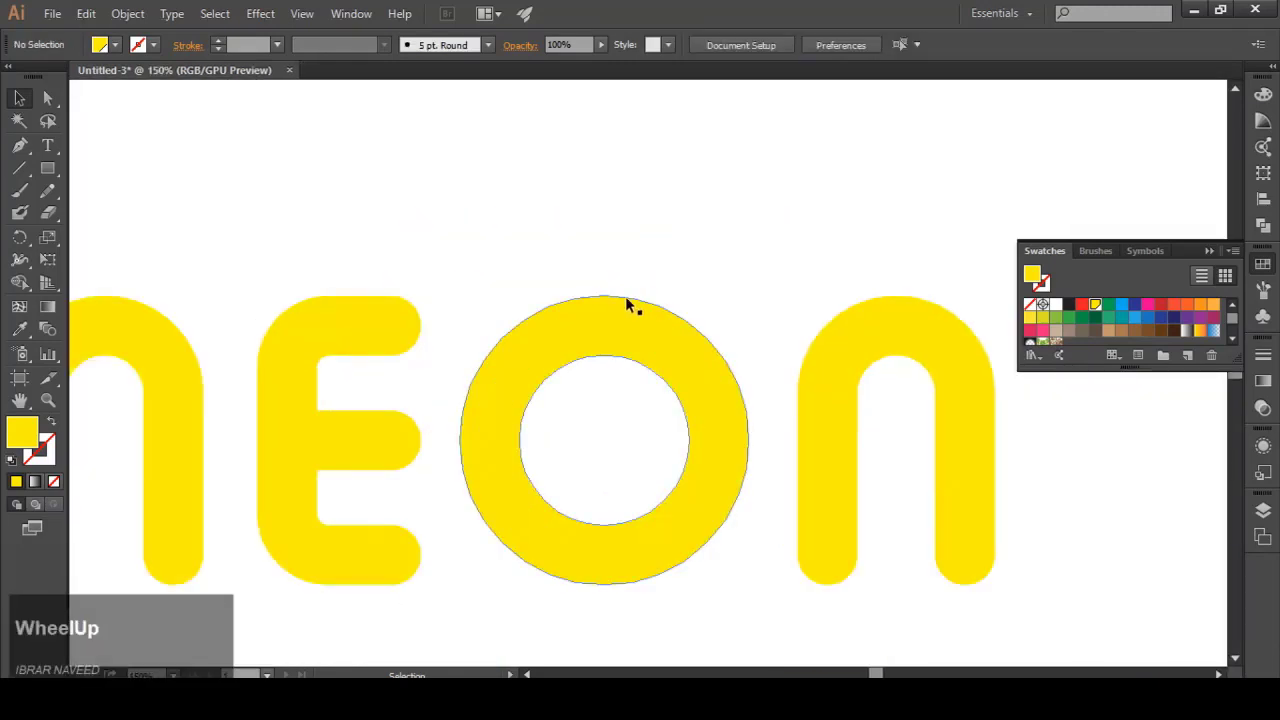
# Step: Ungroup the yellow NEON letters and their offset paths, and deselect the result
pyautogui.scroll(-1, 580, 314)
pyautogui.click(580, 314)
pyautogui.click(242, 293)
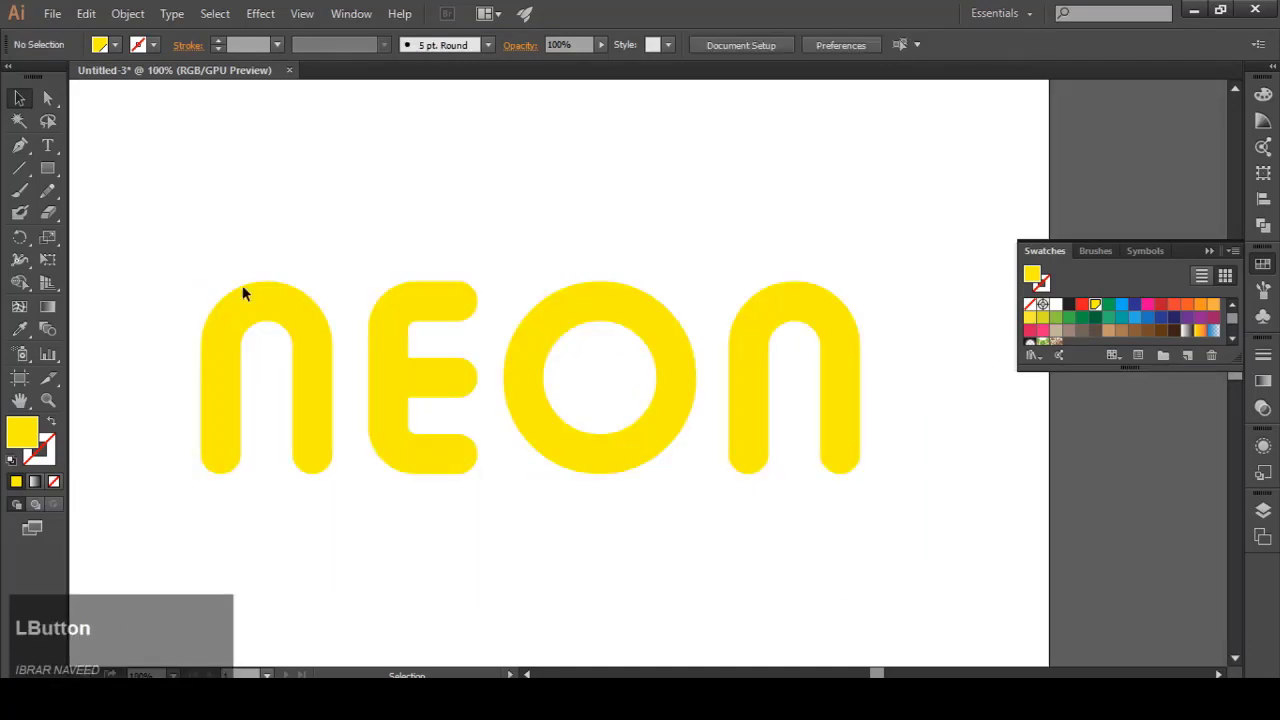
pyautogui.moveTo(182, 225); pyautogui.dragTo(863, 368)
pyautogui.click(128, 13)
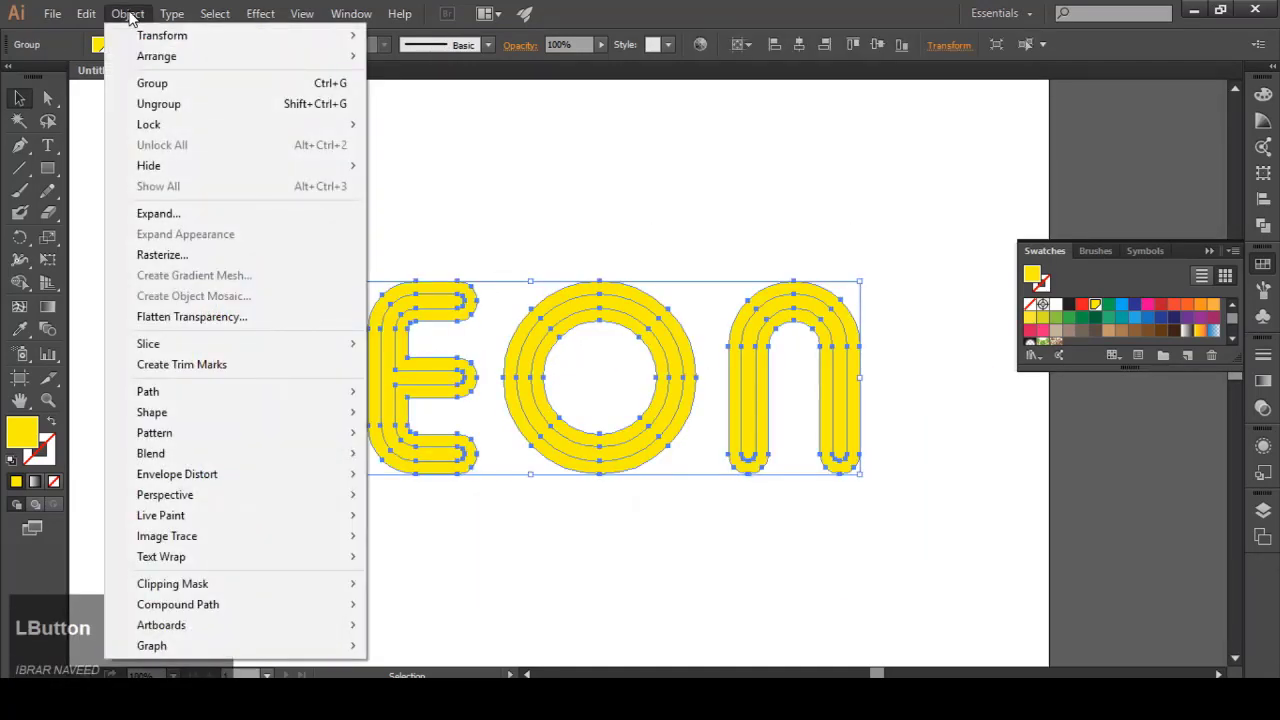
pyautogui.click(172, 104)
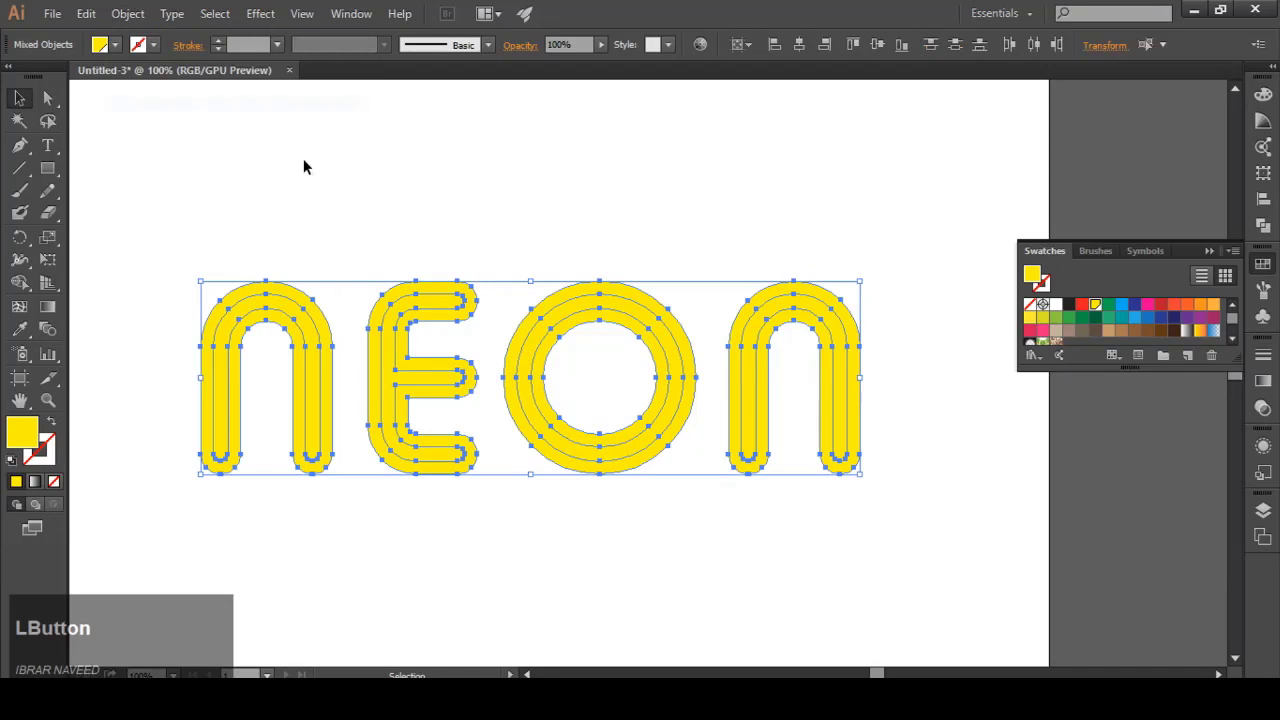
pyautogui.click(492, 207)
# Step: Fill the outer offset shapes of all four NEON letters with the white swatch and deselect them
pyautogui.click(310, 304)
pyautogui.click(310, 291)
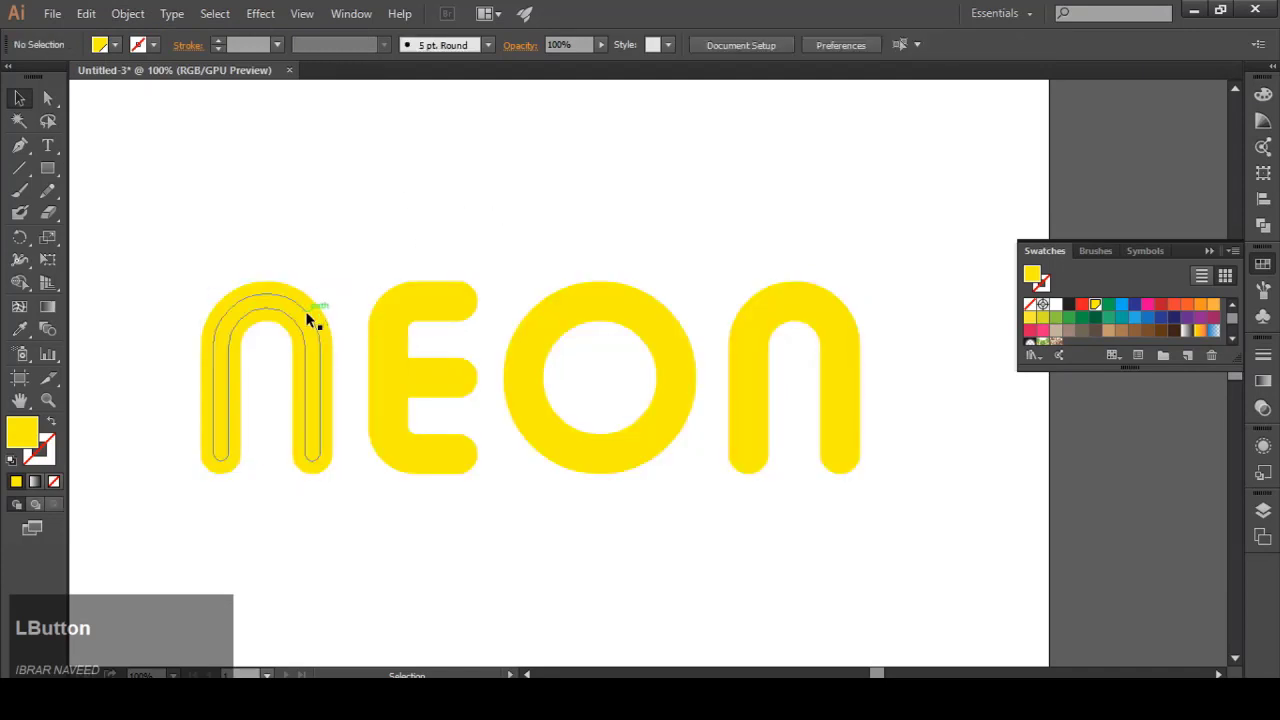
pyautogui.click(329, 237)
pyautogui.click(315, 308)
pyautogui.keyDown('shift'); pyautogui.click(420, 290); pyautogui.keyUp('shift')
pyautogui.keyDown('shift'); pyautogui.click(588, 291); pyautogui.keyUp('shift')
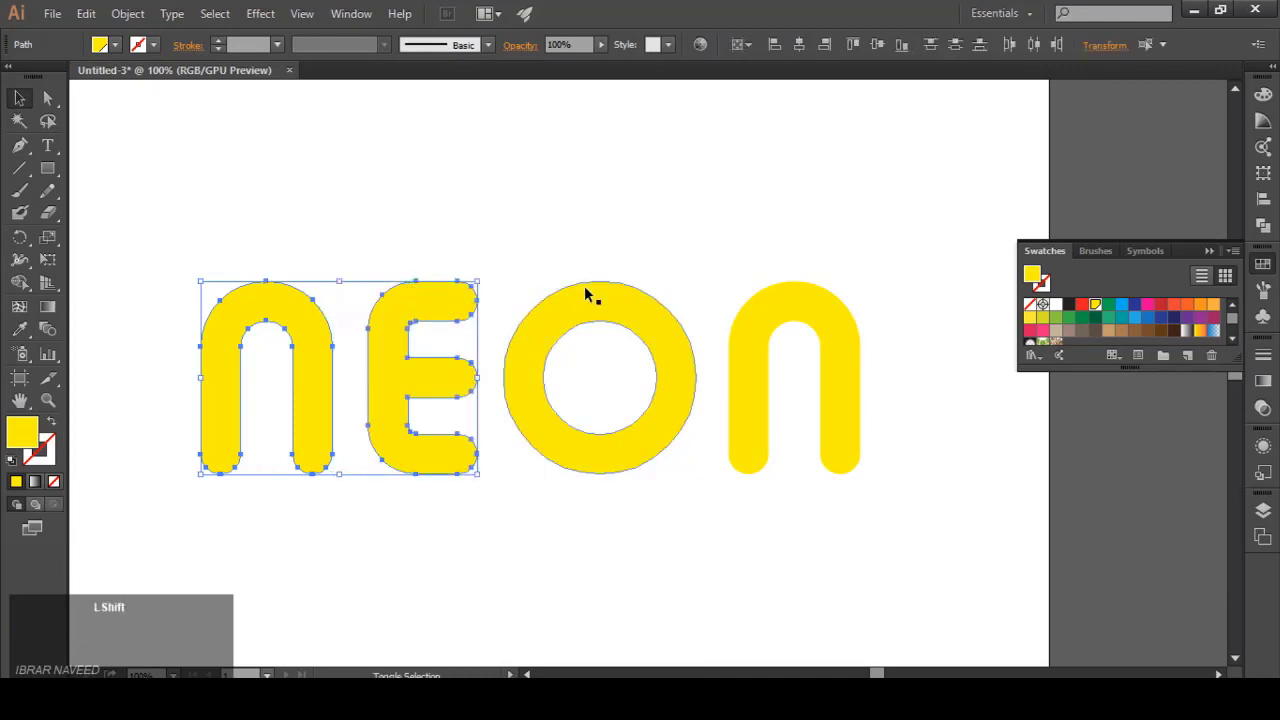
pyautogui.keyDown('shift'); pyautogui.click(788, 291); pyautogui.keyUp('shift')
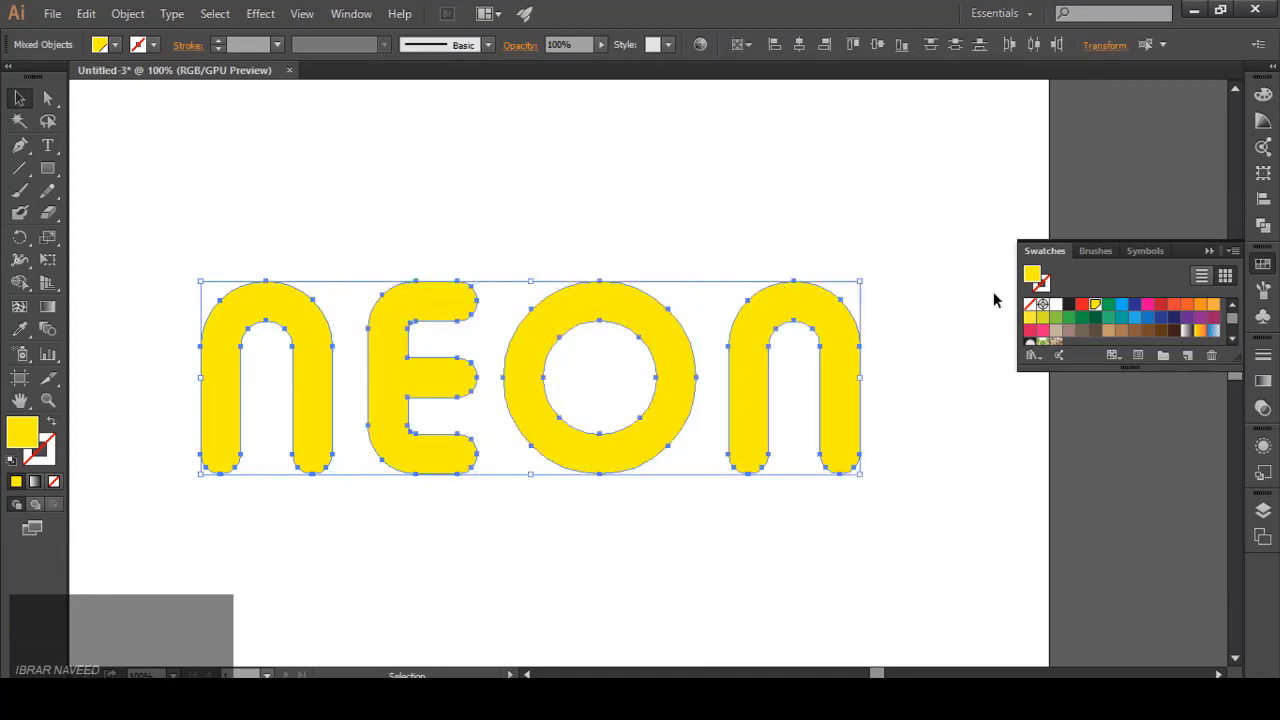
pyautogui.click(1057, 305)
pyautogui.click(655, 184)
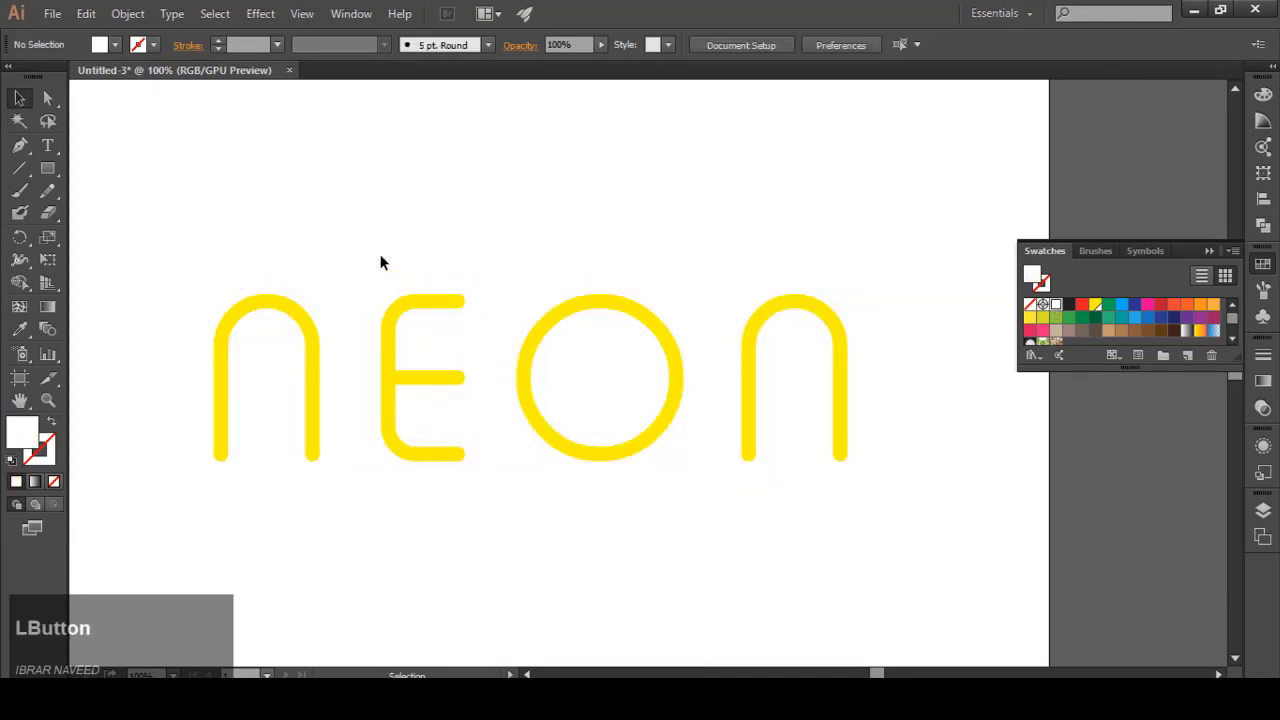
# Step: Offset the paths of the four white letter shapes by 0.1875 in with the preview turned on, and deselect the result
pyautogui.click(303, 289)
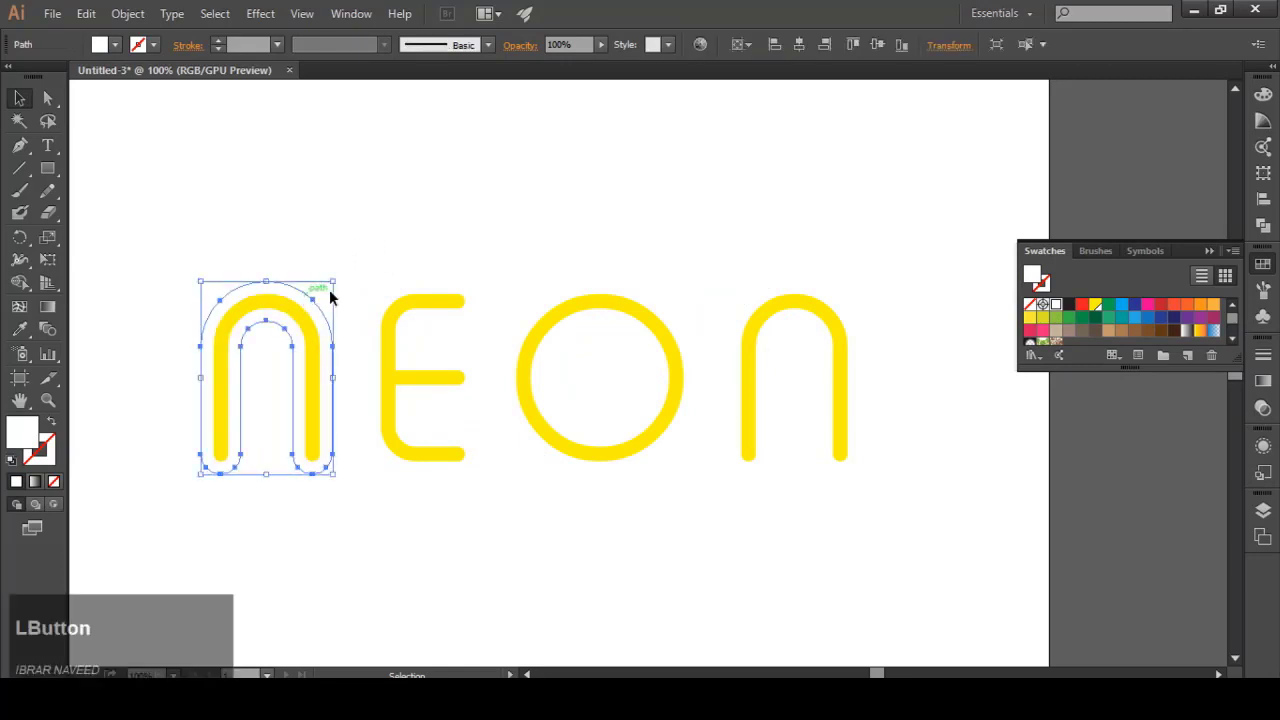
pyautogui.keyDown('shift'); pyautogui.click(418, 288); pyautogui.keyUp('shift')
pyautogui.keyDown('shift'); pyautogui.click(600, 285); pyautogui.keyUp('shift')
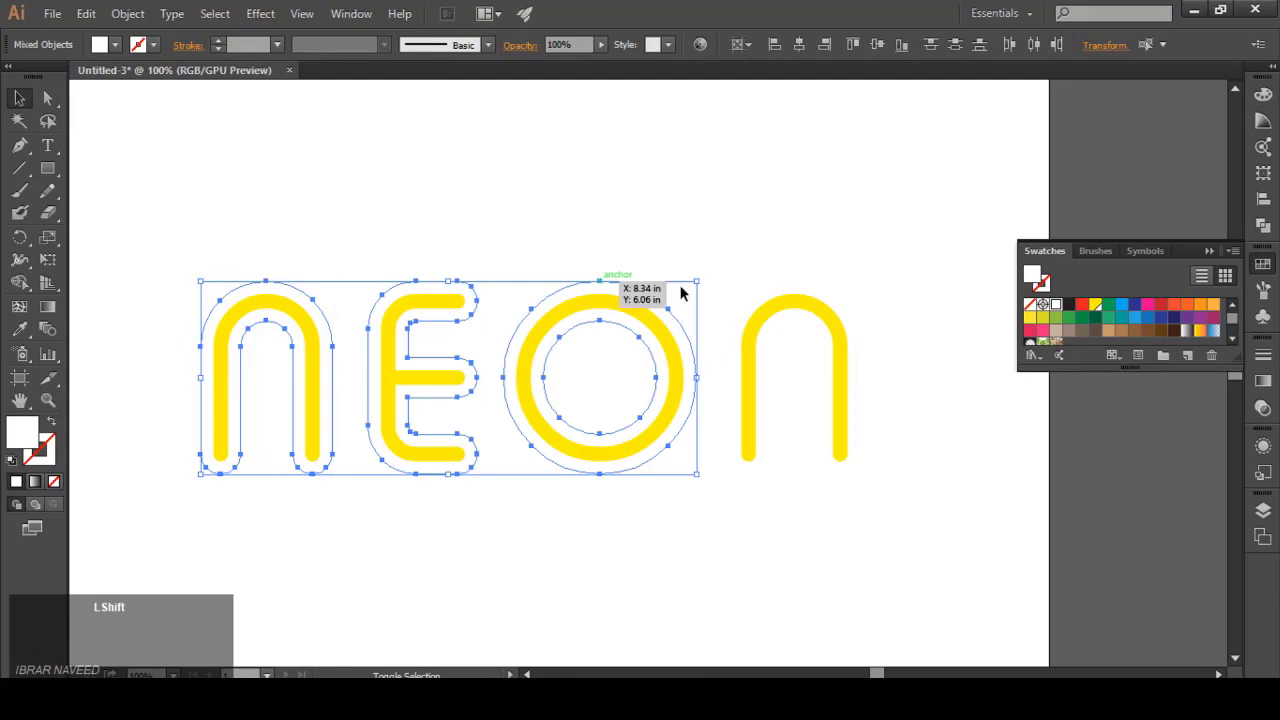
pyautogui.keyDown('shift'); pyautogui.click(787, 291); pyautogui.keyUp('shift')
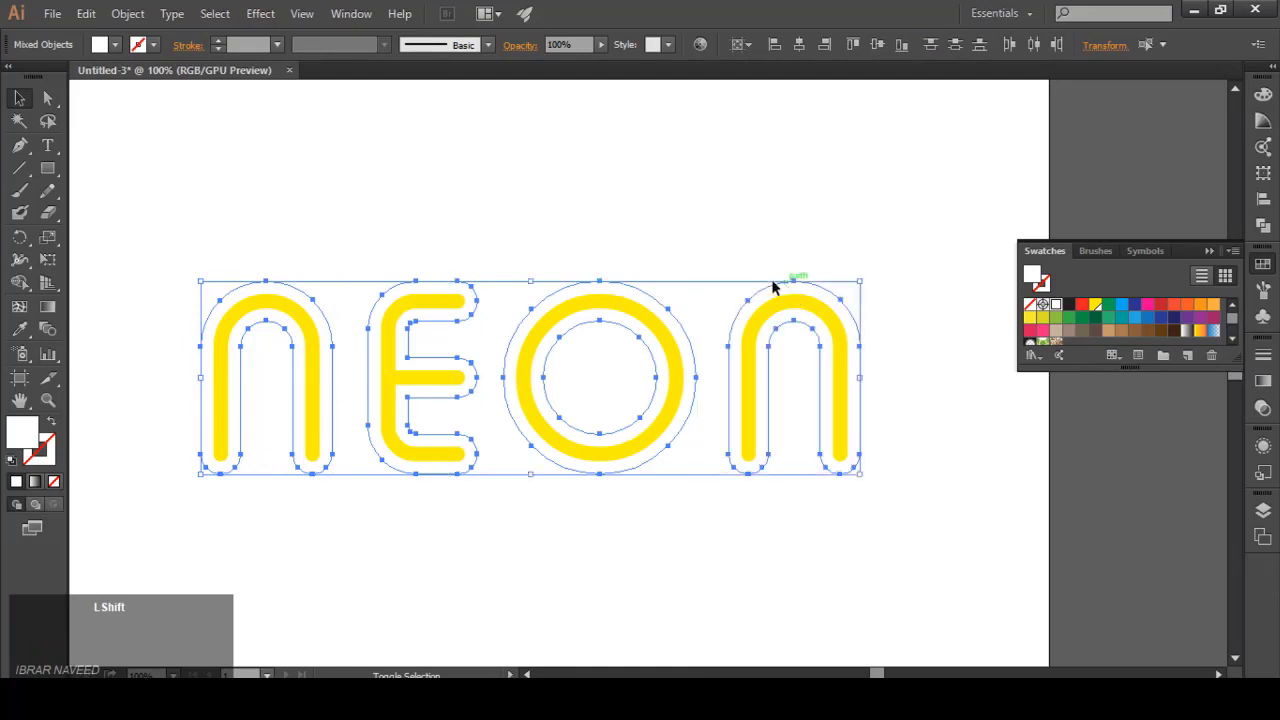
pyautogui.click(128, 14)
pyautogui.moveTo(252, 391)
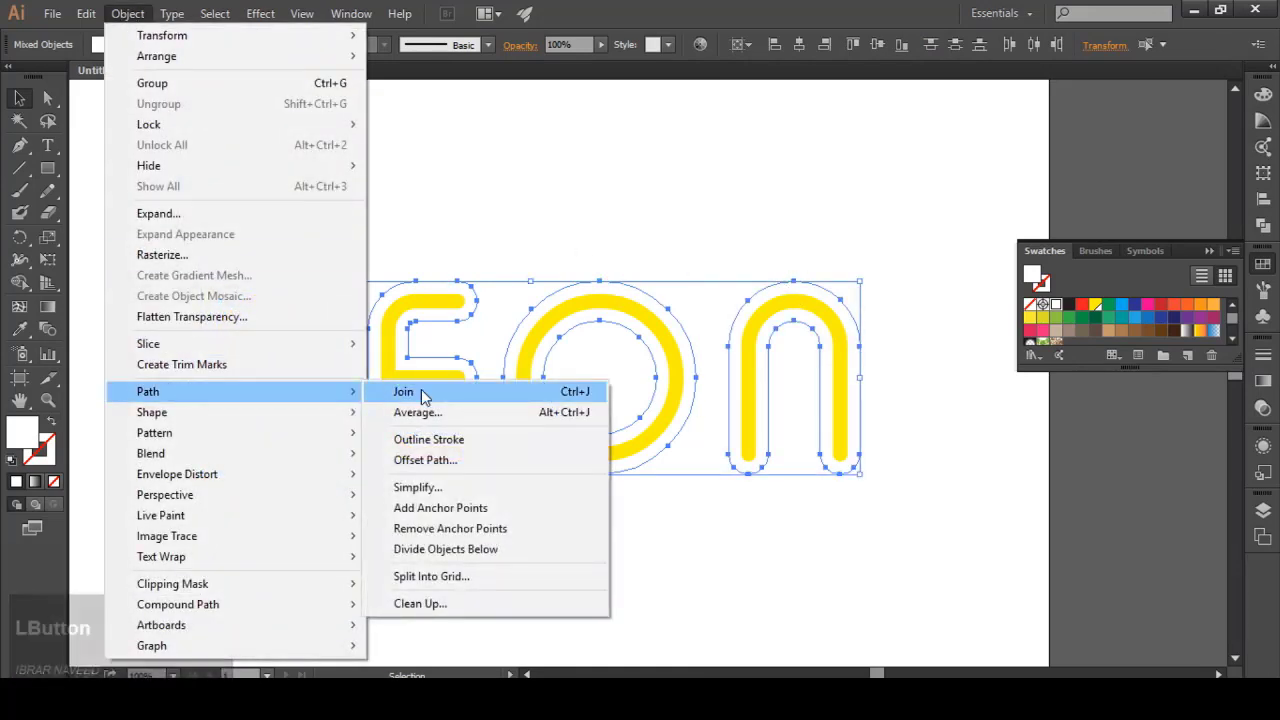
pyautogui.click(500, 462)
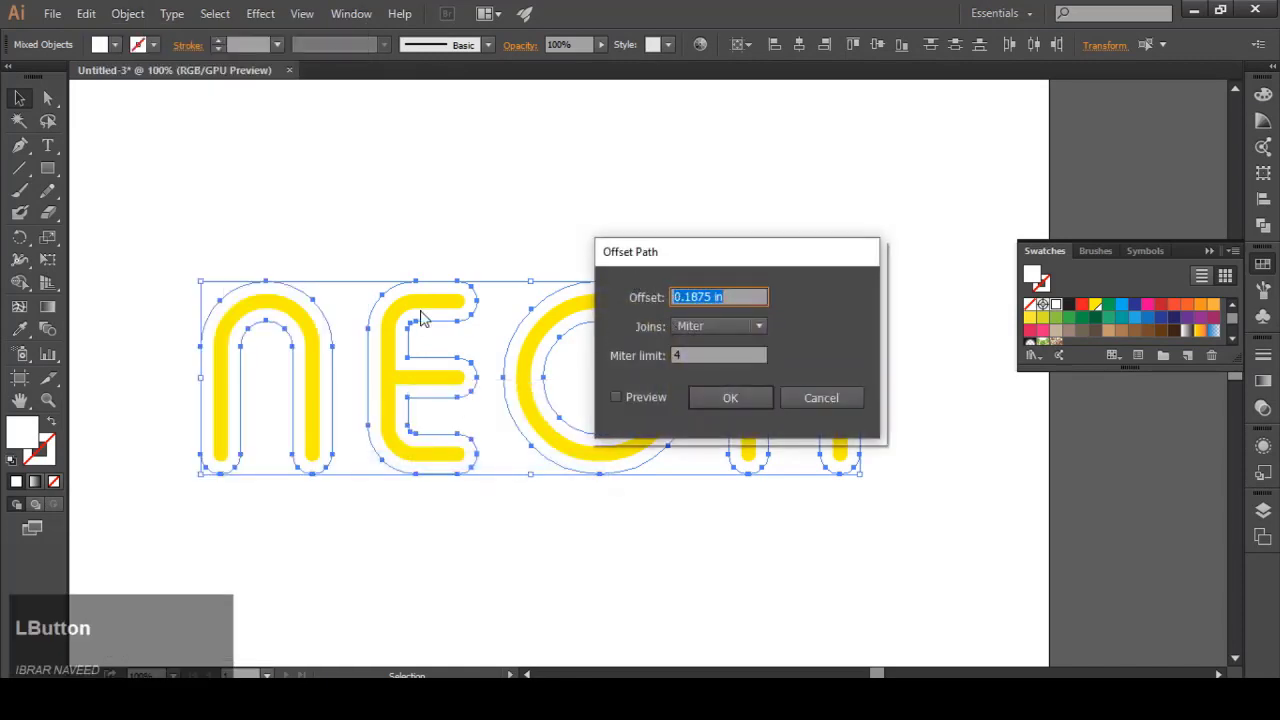
pyautogui.click(616, 397)
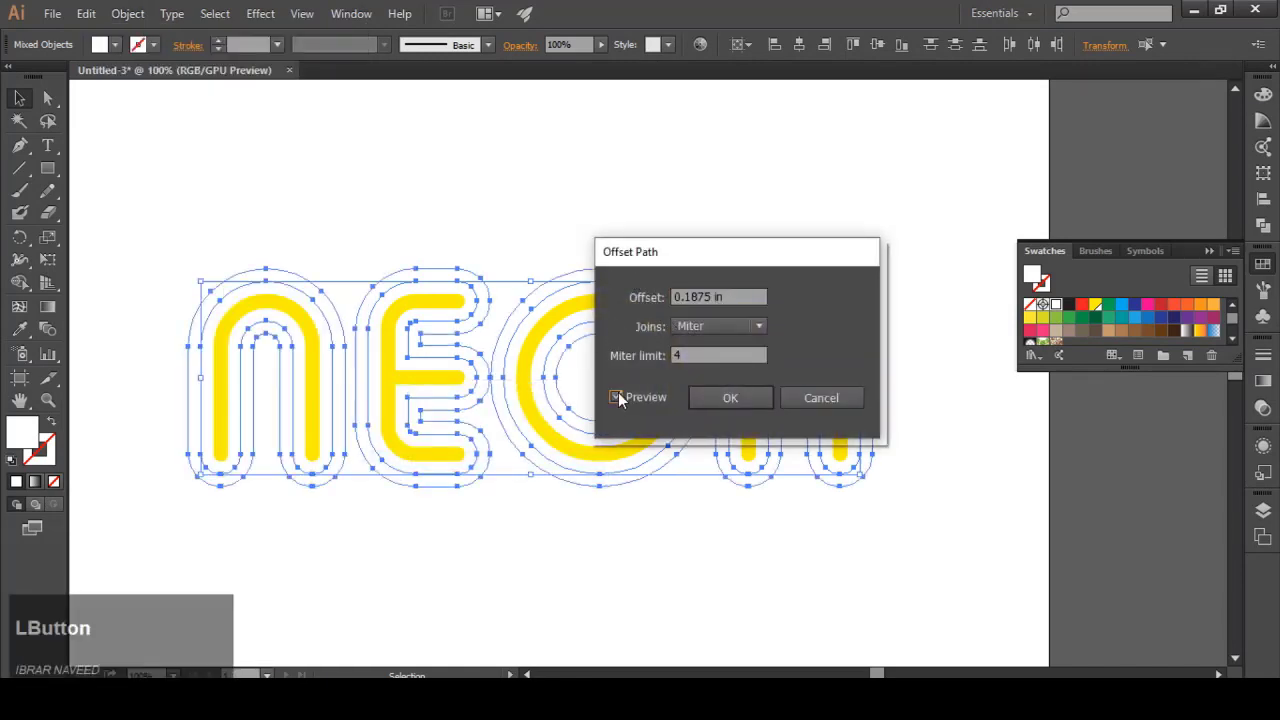
pyautogui.click(726, 401)
pyautogui.click(579, 184)
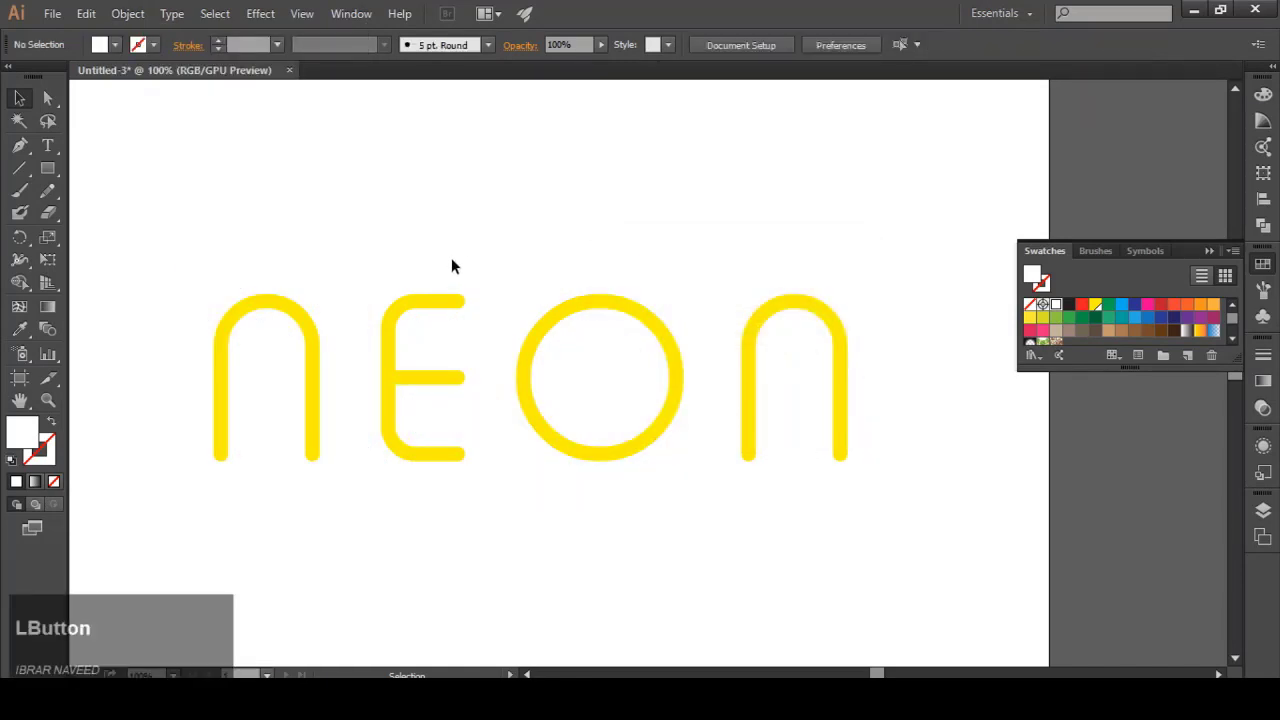
# Step: Fill the outermost offset shapes of the four letters with the CMYK Red swatch and open that swatch's options
pyautogui.click(466, 275)
pyautogui.click(285, 270)
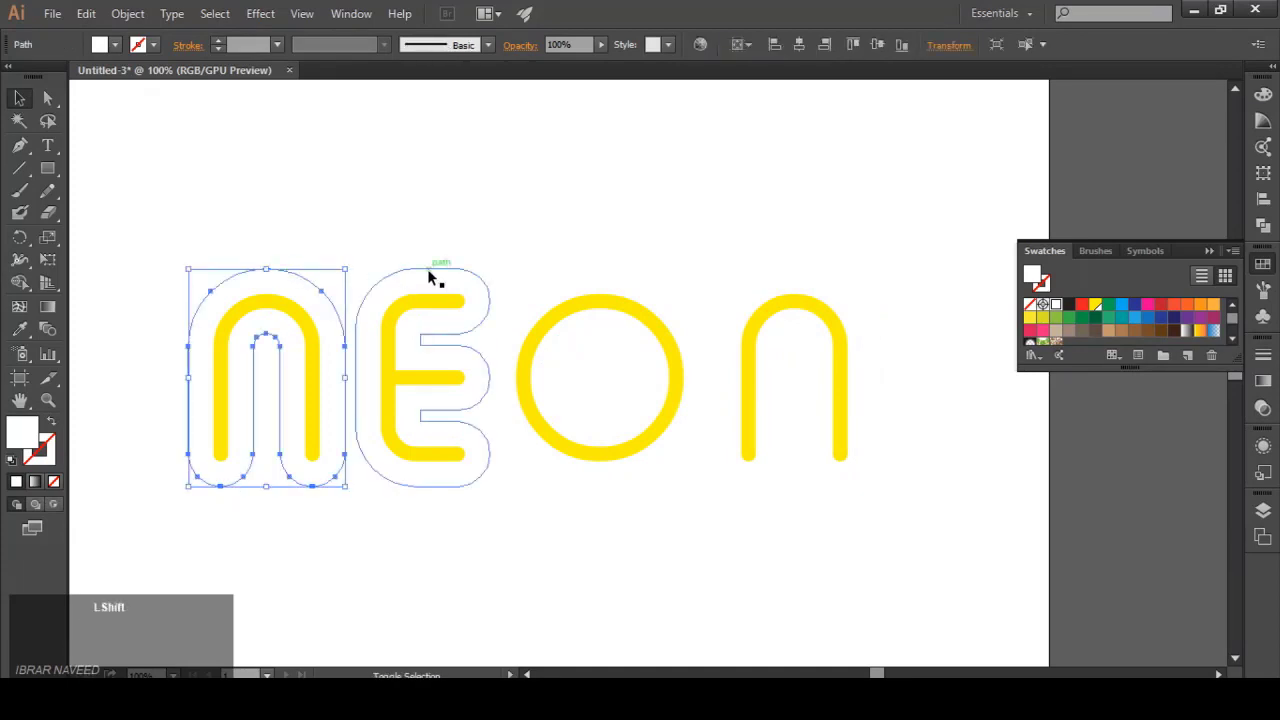
pyautogui.keyDown('shift'); pyautogui.click(470, 272); pyautogui.keyUp('shift')
pyautogui.keyDown('shift'); pyautogui.click(591, 272); pyautogui.keyUp('shift')
pyautogui.keyDown('shift'); pyautogui.click(772, 277); pyautogui.keyUp('shift')
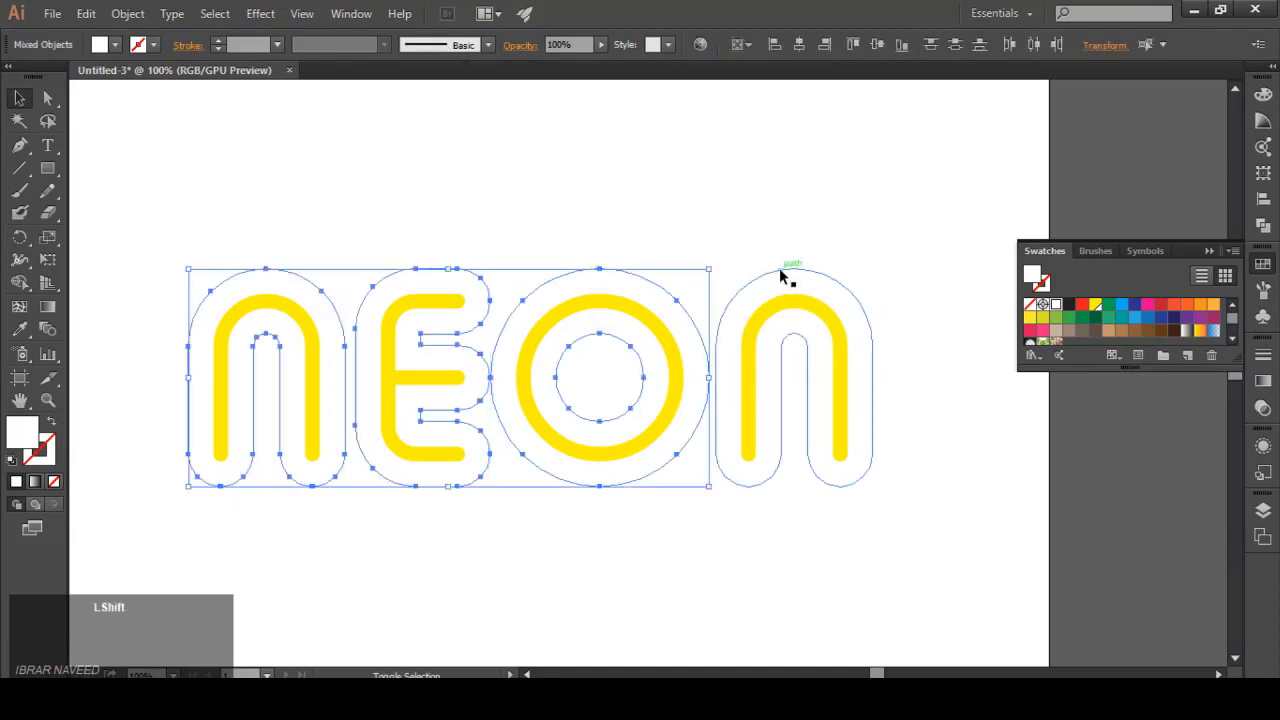
pyautogui.keyDown('shift'); pyautogui.click(783, 276); pyautogui.keyUp('shift')
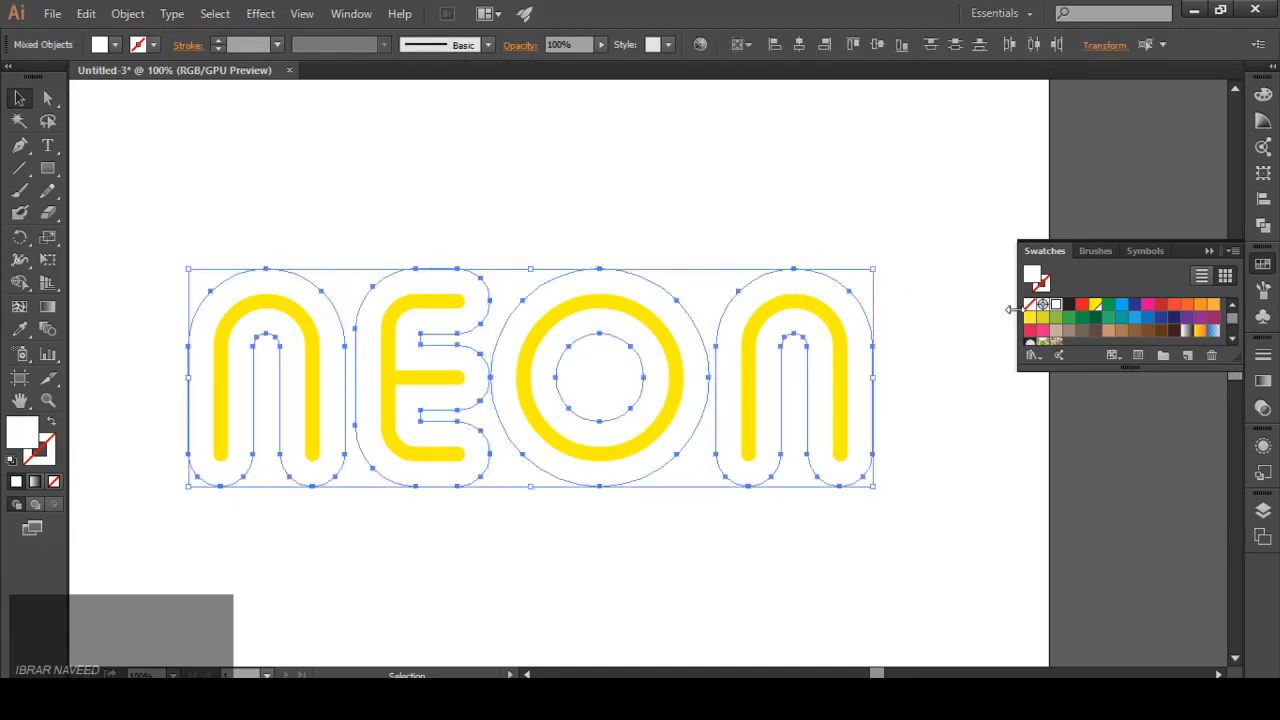
pyautogui.doubleClick(1081, 304)
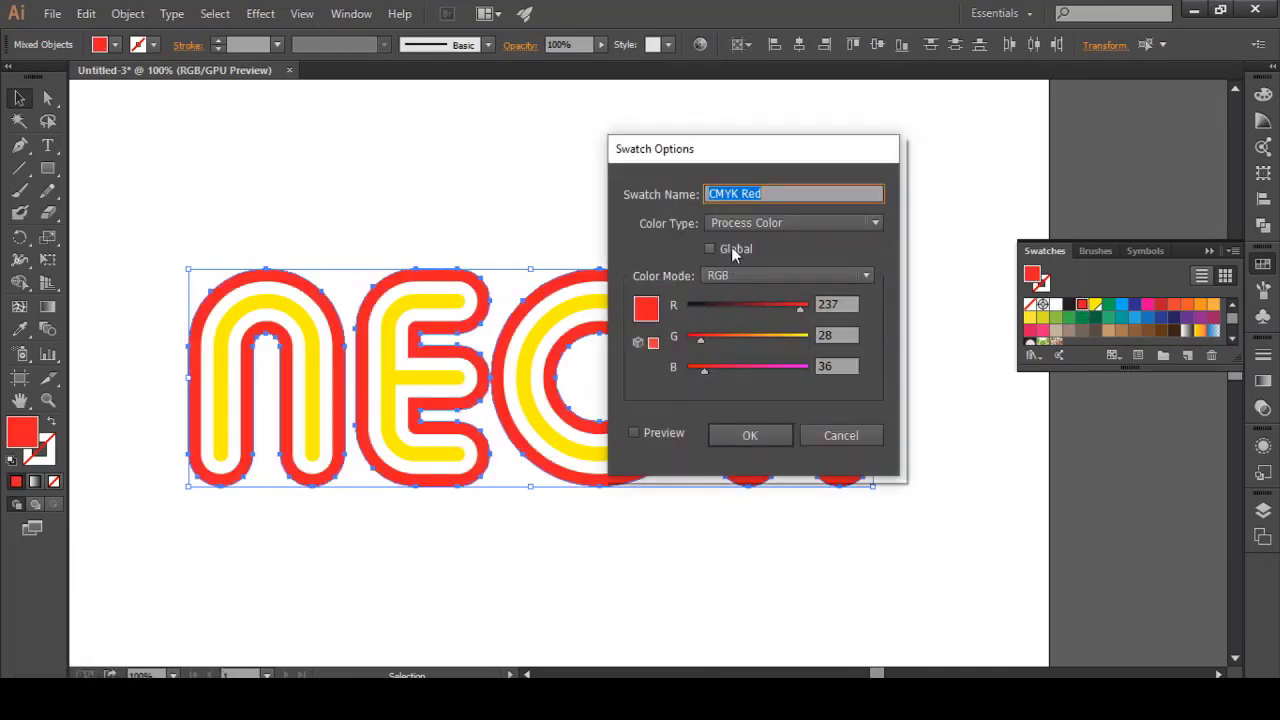
# Step: Rename the red swatch RGB Red and make it global with the preview turned on, and deselect the artwork
pyautogui.moveTo(740, 193); pyautogui.dragTo(705, 194)
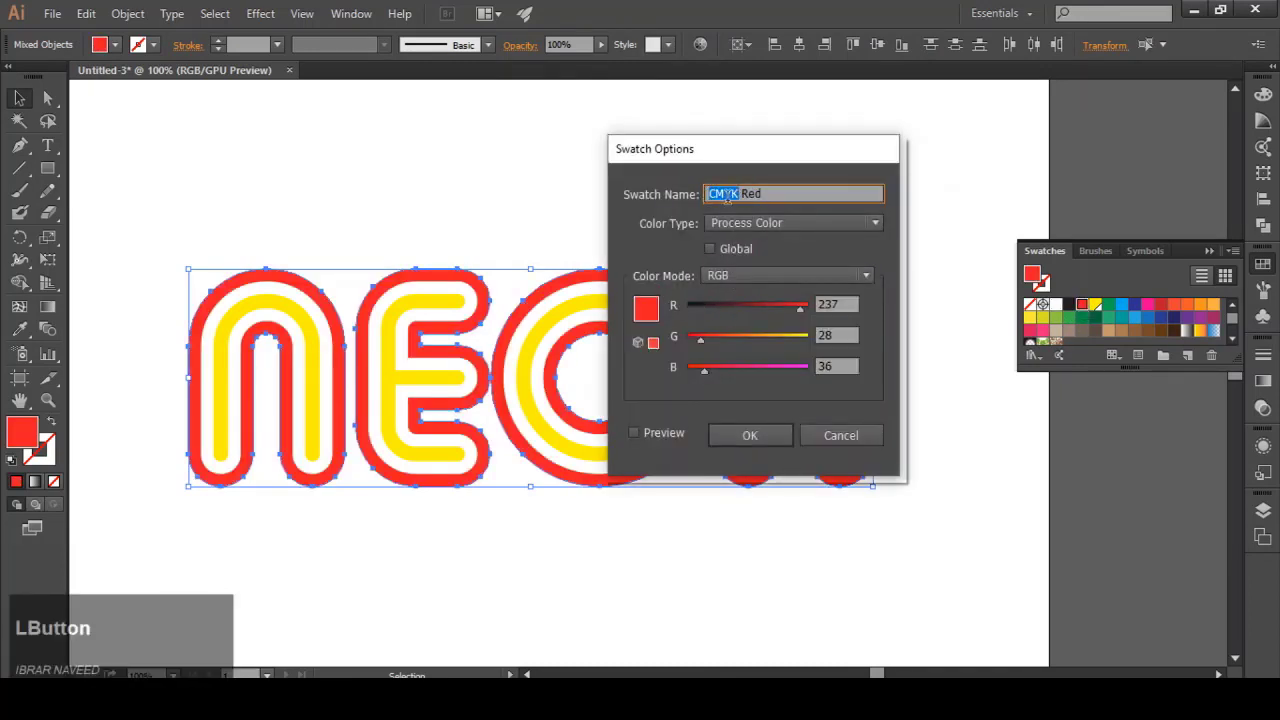
pyautogui.write('RGB')
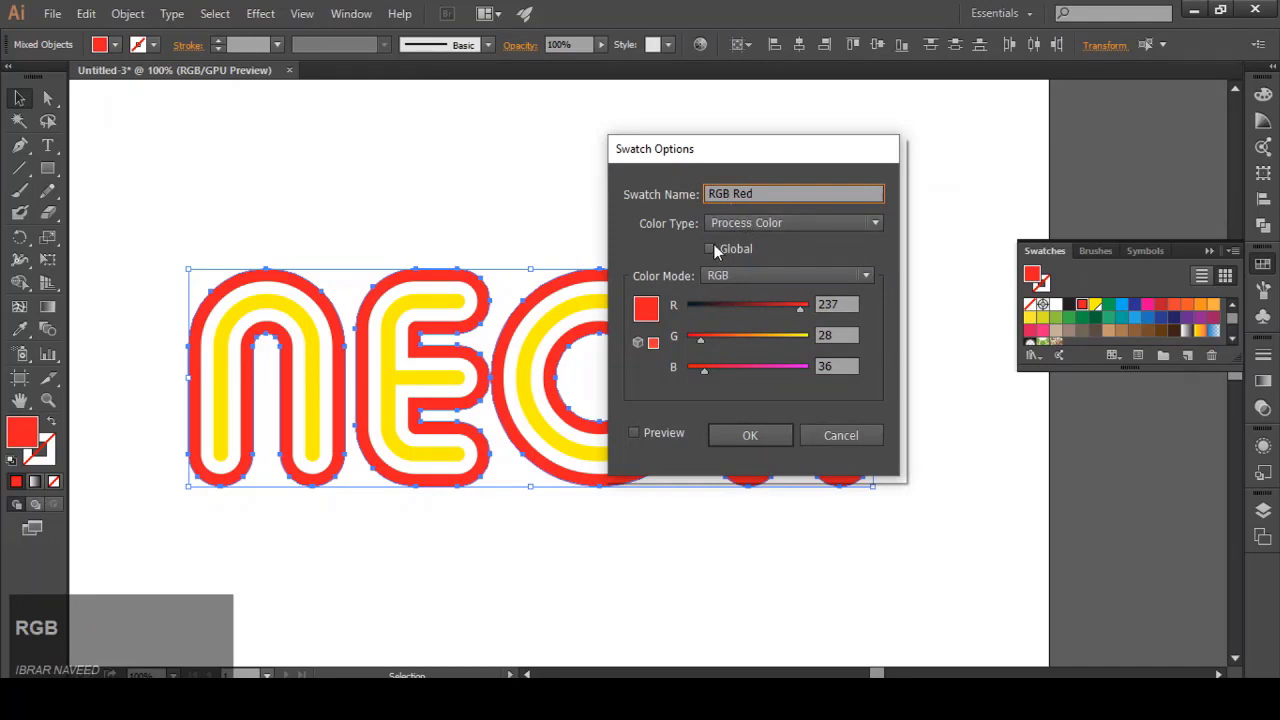
pyautogui.click(711, 249)
pyautogui.click(633, 432)
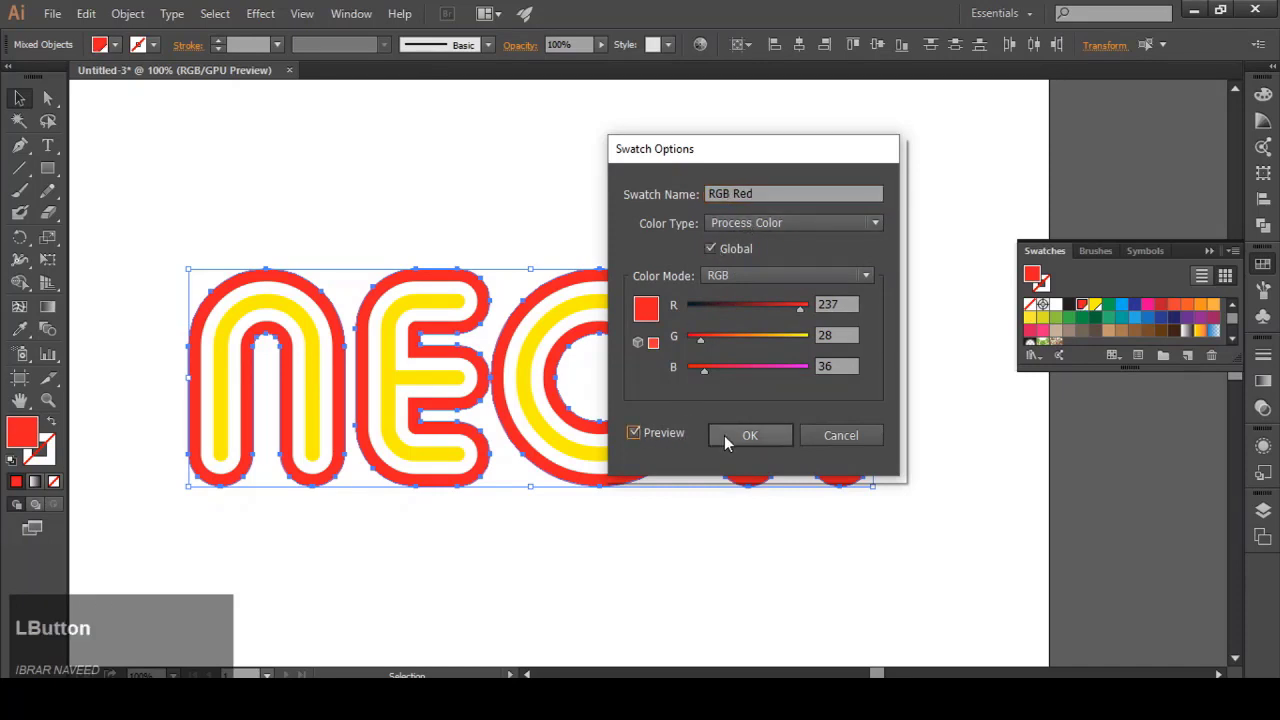
pyautogui.click(724, 435)
pyautogui.click(530, 197)
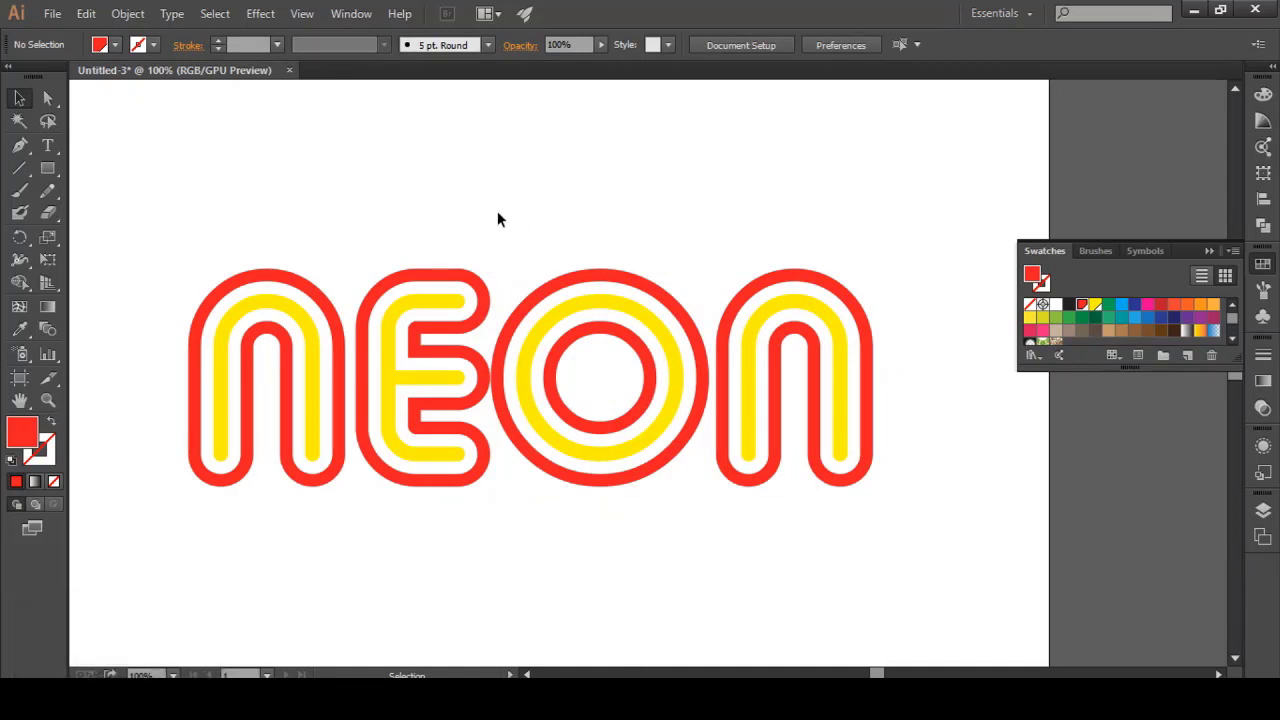
# Step: Combine the white shapes of all four NEON letters into one compound path
pyautogui.click(284, 285)
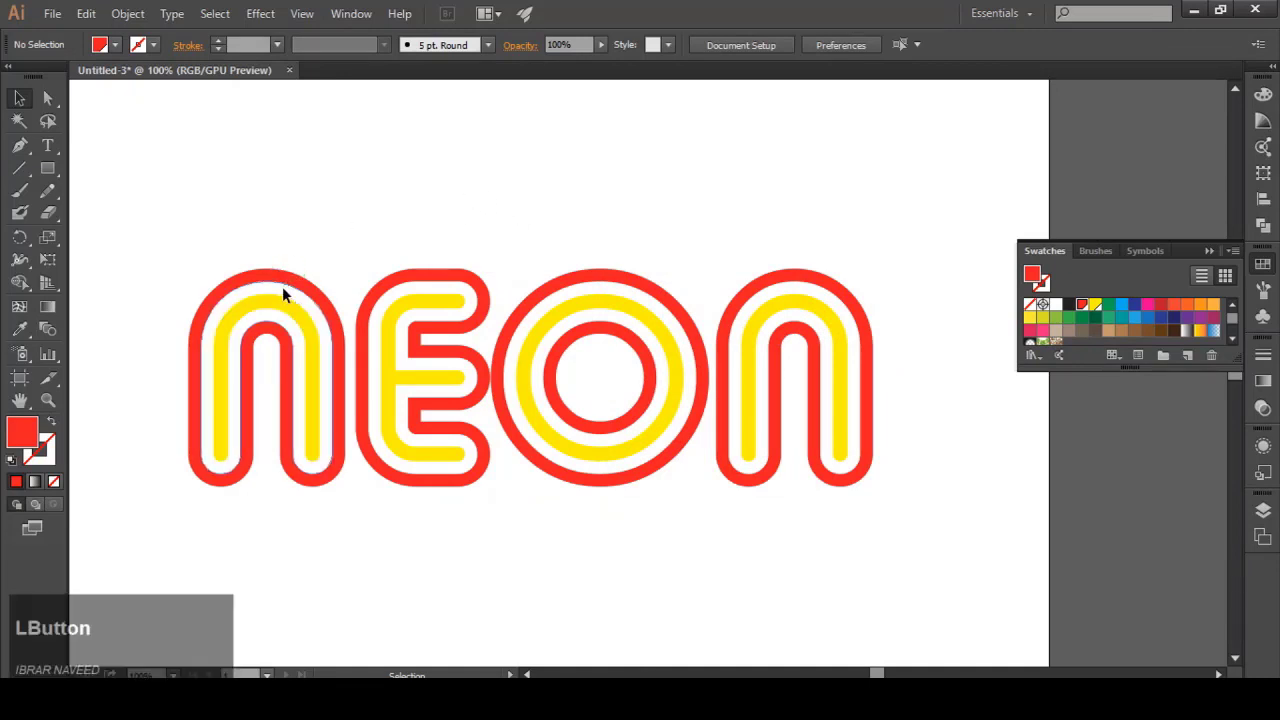
pyautogui.keyDown('shift'); pyautogui.click(432, 285); pyautogui.keyUp('shift')
pyautogui.keyDown('shift'); pyautogui.click(624, 286); pyautogui.keyUp('shift')
pyautogui.keyDown('shift'); pyautogui.click(787, 284); pyautogui.keyUp('shift')
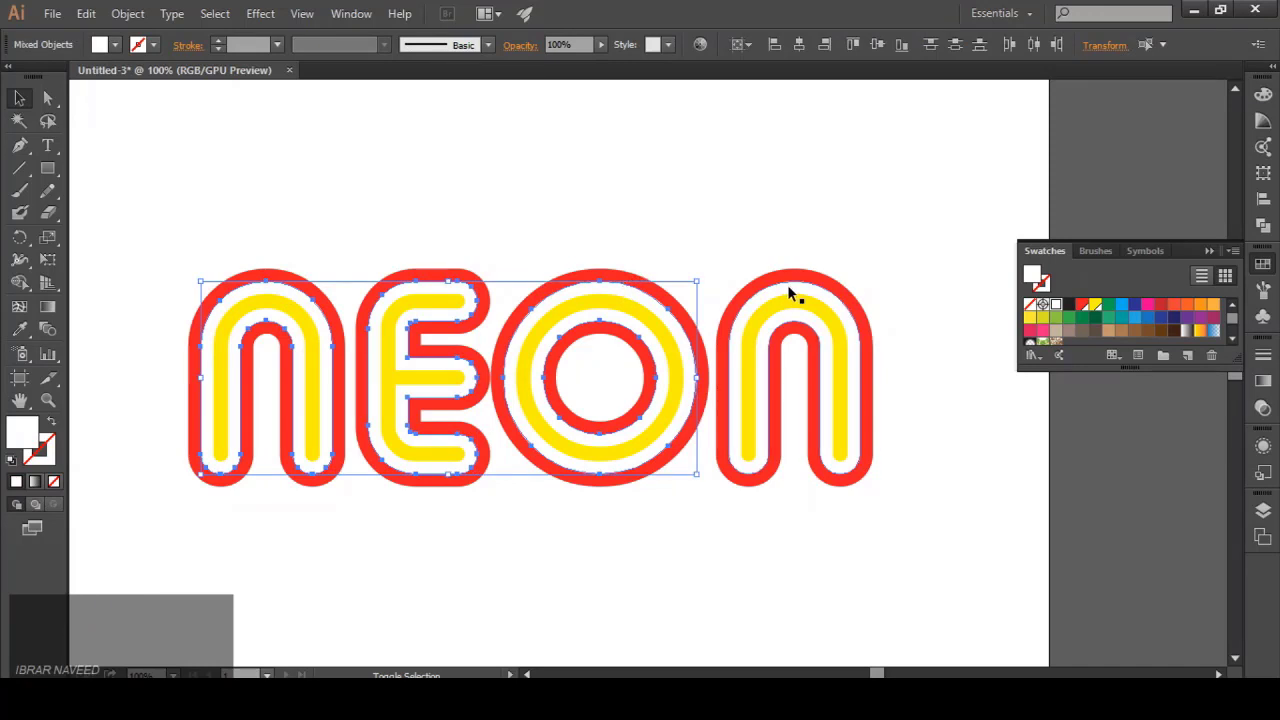
pyautogui.click(127, 14)
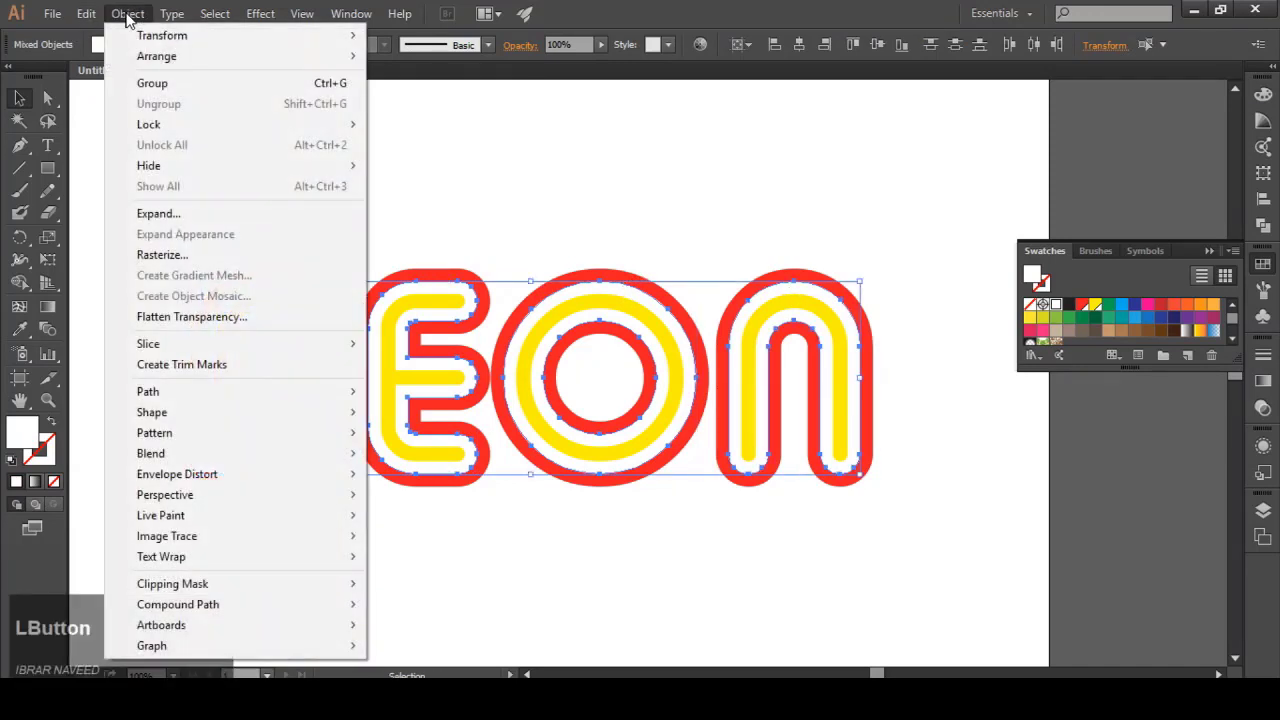
pyautogui.moveTo(334, 608)
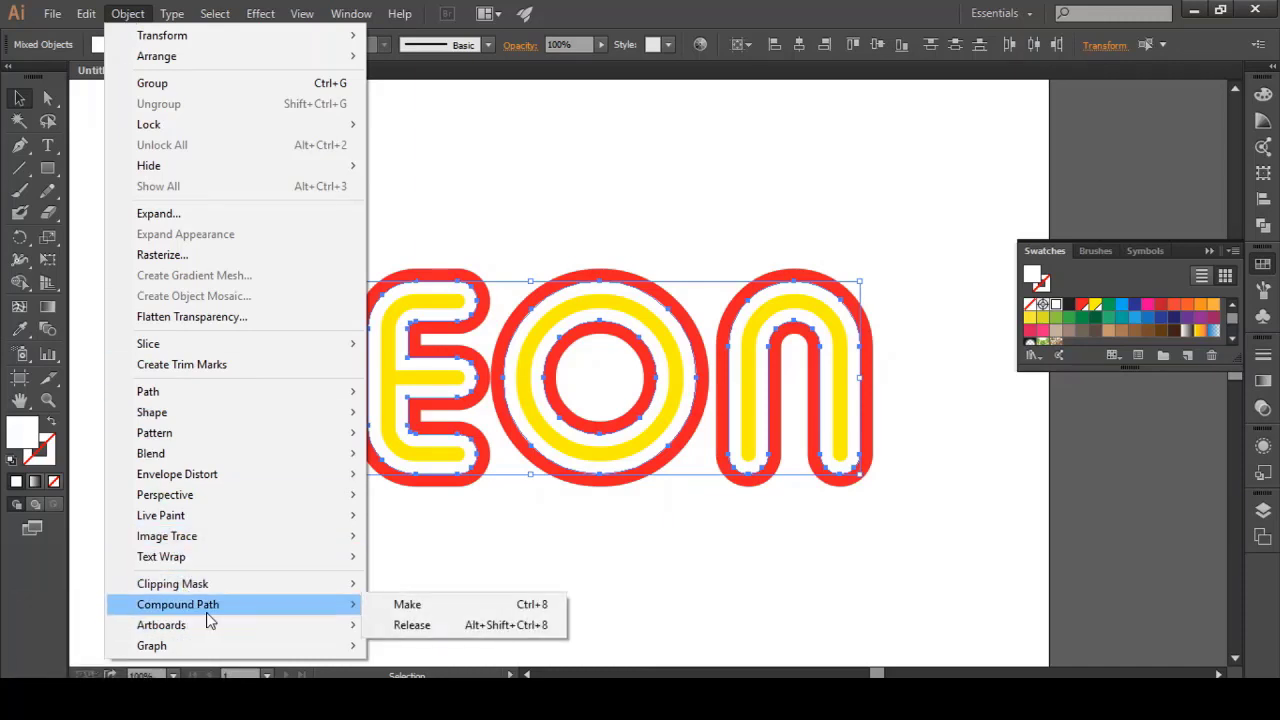
pyautogui.click(407, 605)
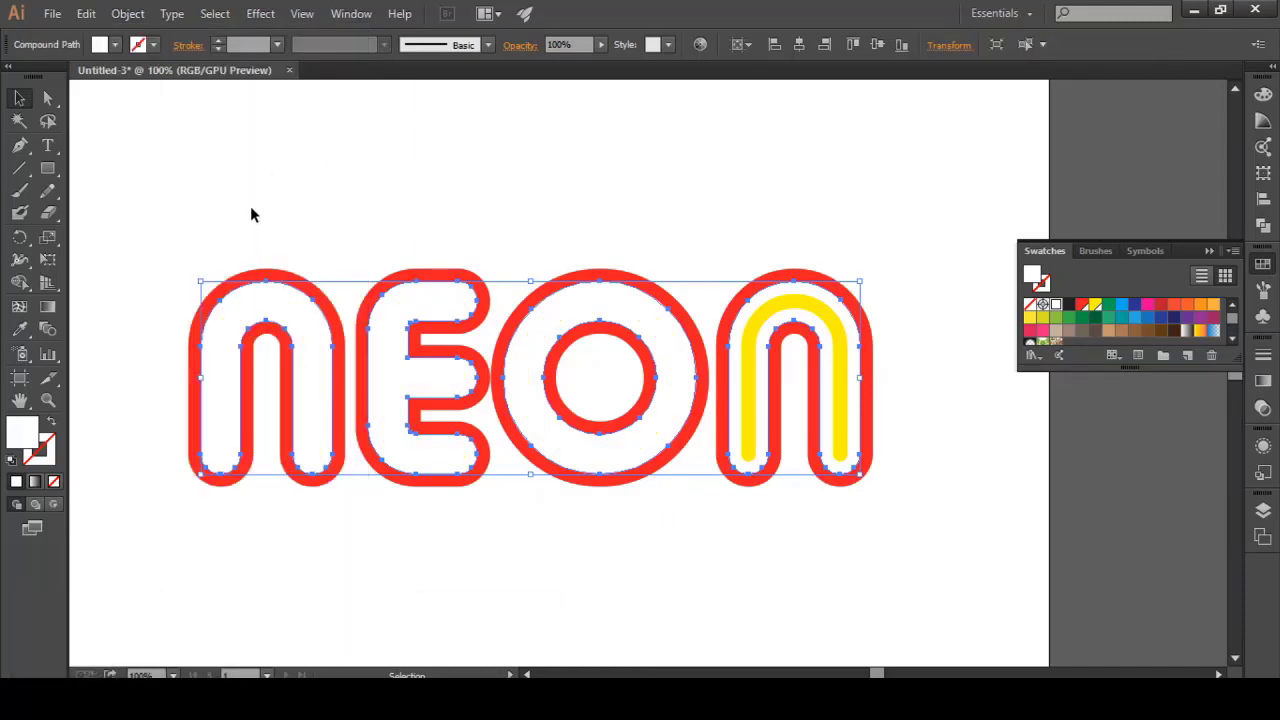
# Step: Send the white compound path to the back of the stacking order and deselect it
pyautogui.click(128, 14)
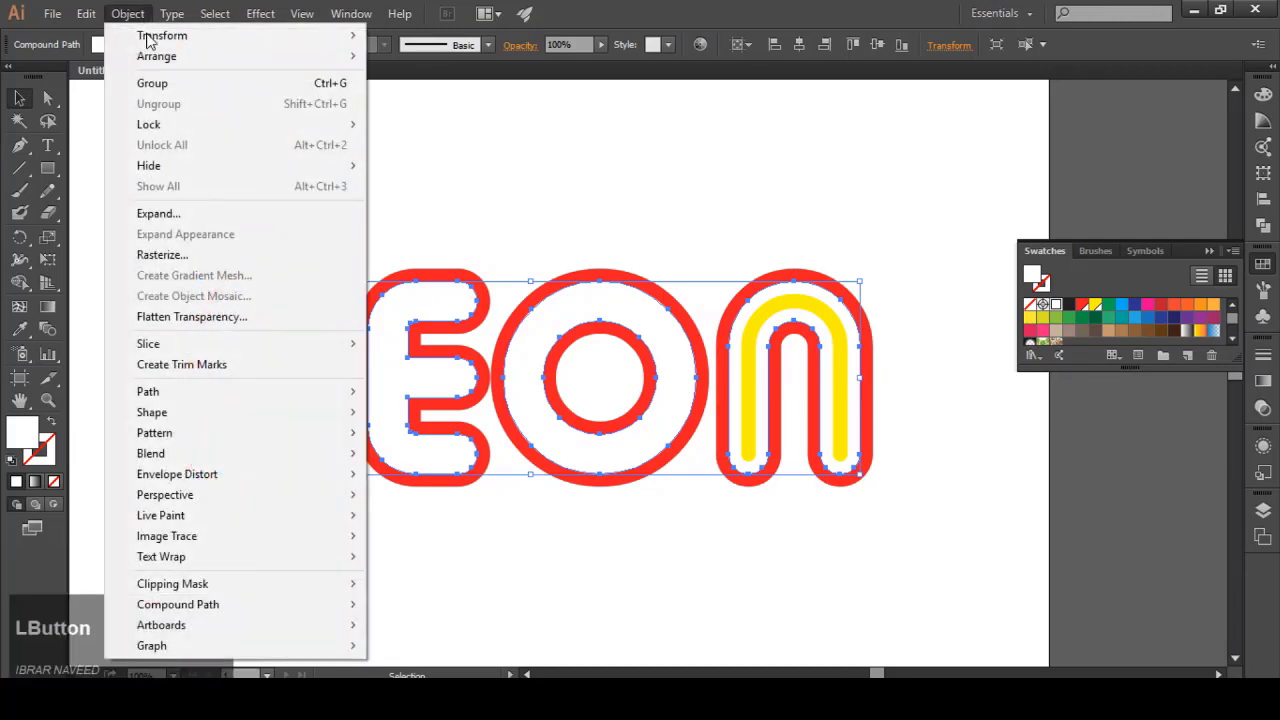
pyautogui.moveTo(183, 58)
pyautogui.click(440, 118)
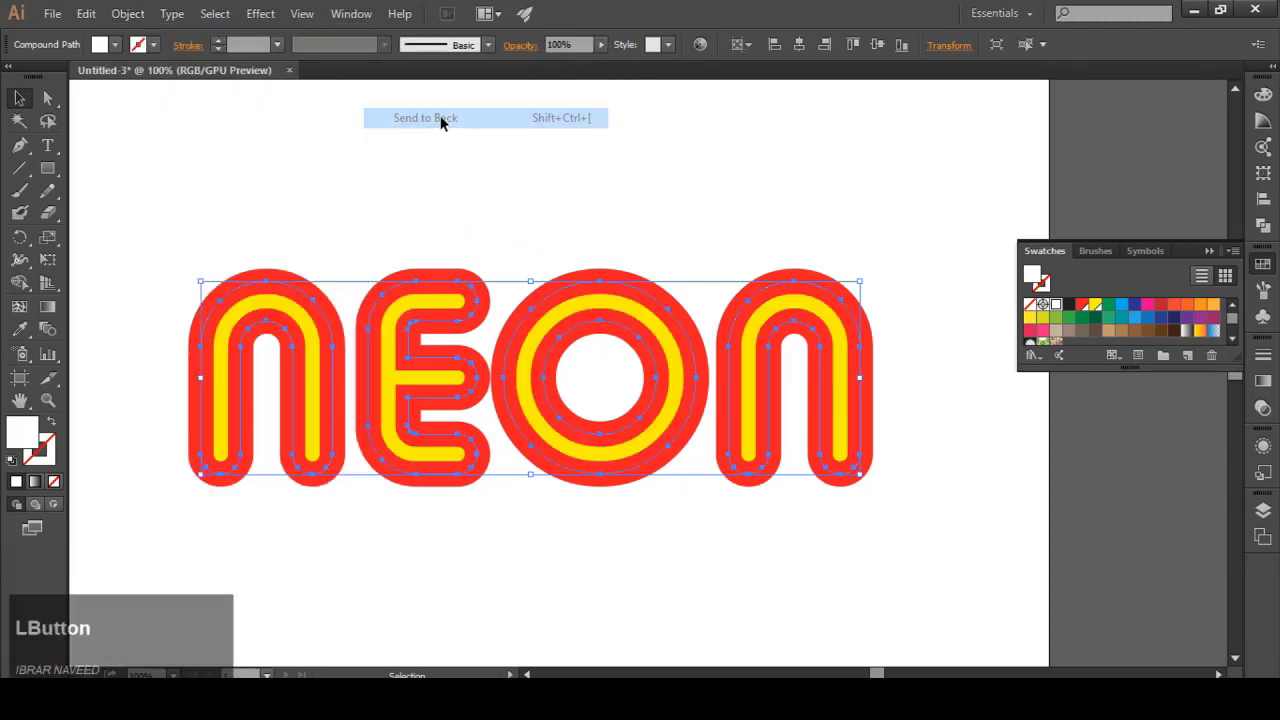
pyautogui.click(298, 171)
# Step: Combine the red outer shapes of all four NEON letters into one compound path
pyautogui.click(268, 276)
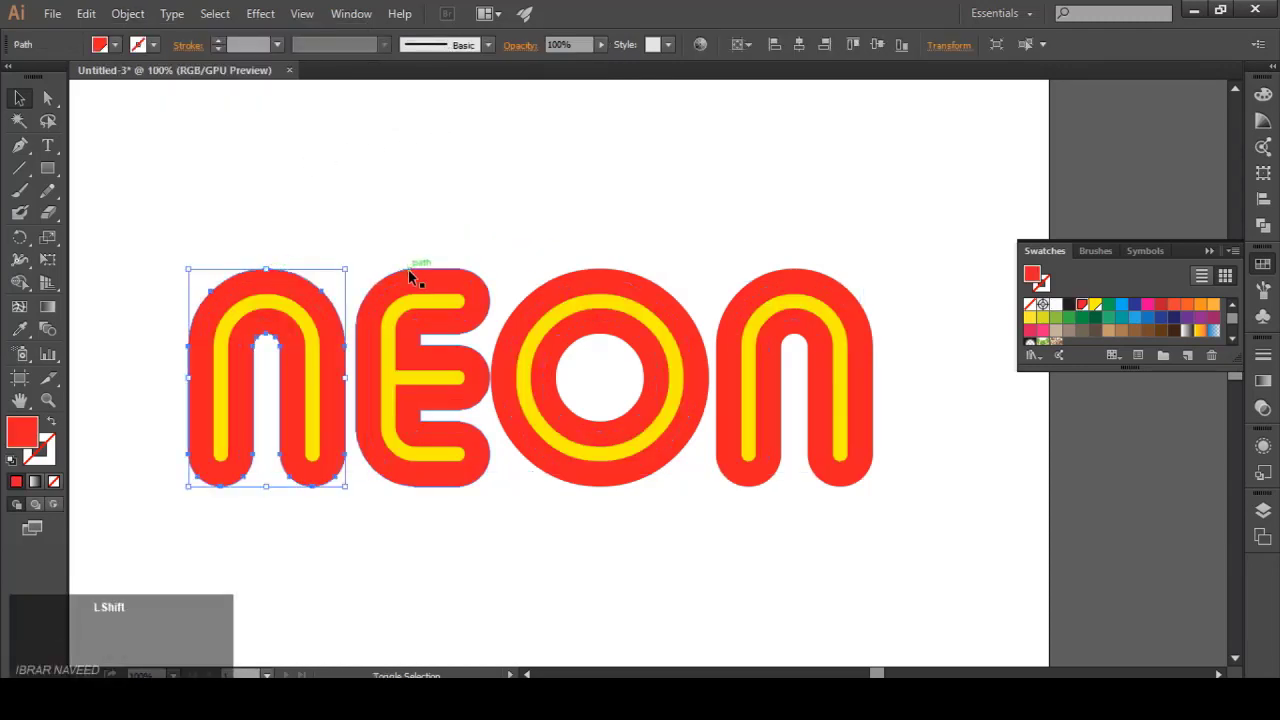
pyautogui.keyDown('shift'); pyautogui.click(408, 276); pyautogui.keyUp('shift')
pyautogui.keyDown('shift'); pyautogui.click(596, 272); pyautogui.keyUp('shift')
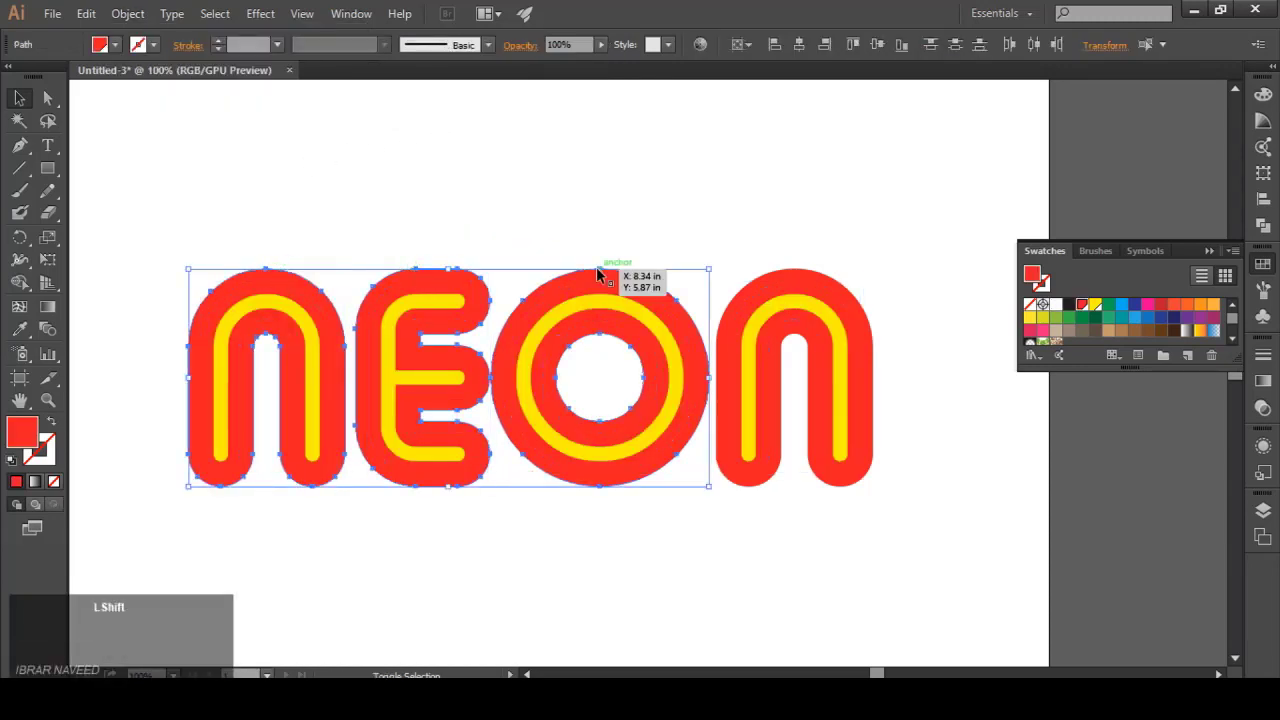
pyautogui.keyDown('shift'); pyautogui.click(792, 278); pyautogui.keyUp('shift')
pyautogui.click(127, 13)
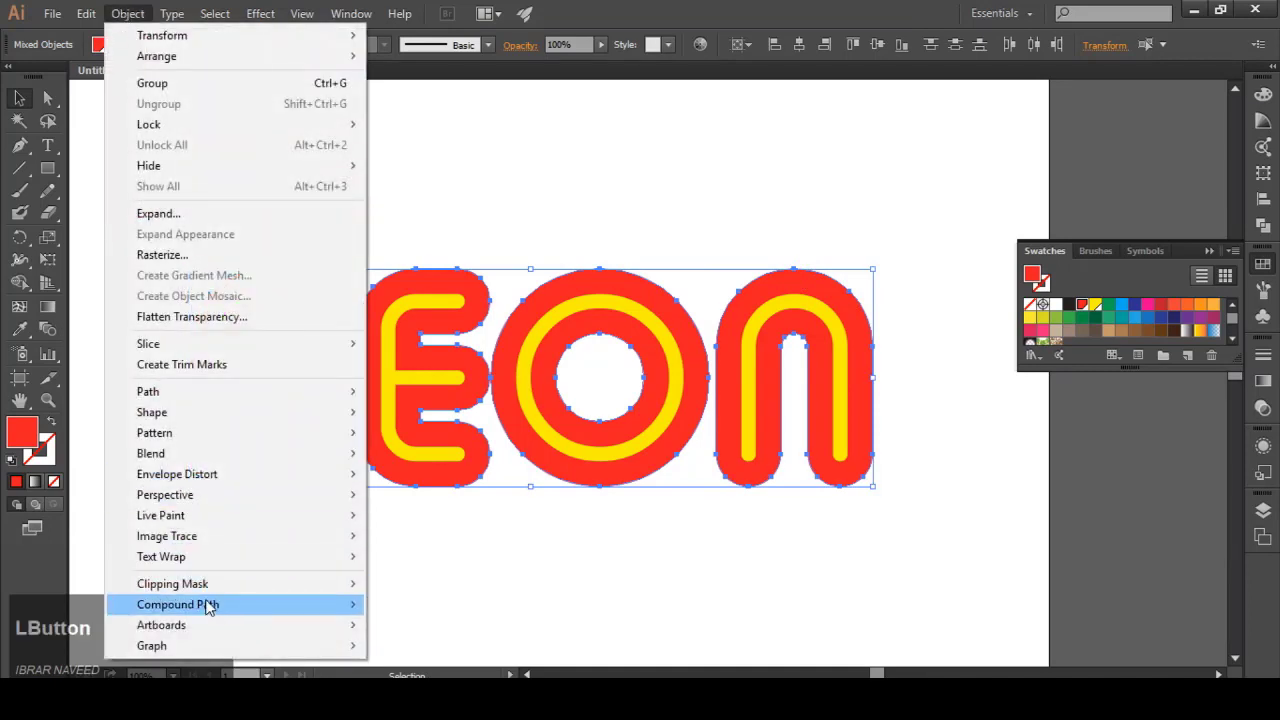
pyautogui.moveTo(208, 606)
pyautogui.click(390, 604)
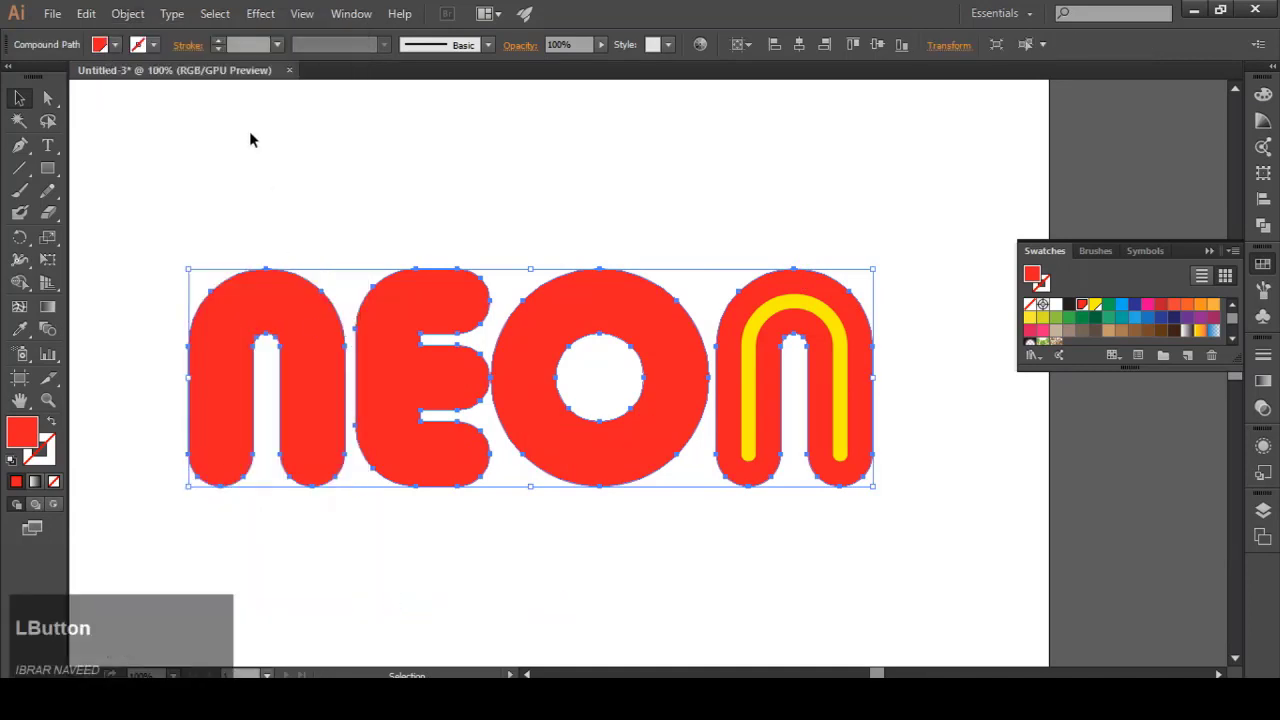
# Step: Send the red compound path to the back, behind the white and yellow letter shapes
pyautogui.click(127, 13)
pyautogui.moveTo(166, 56)
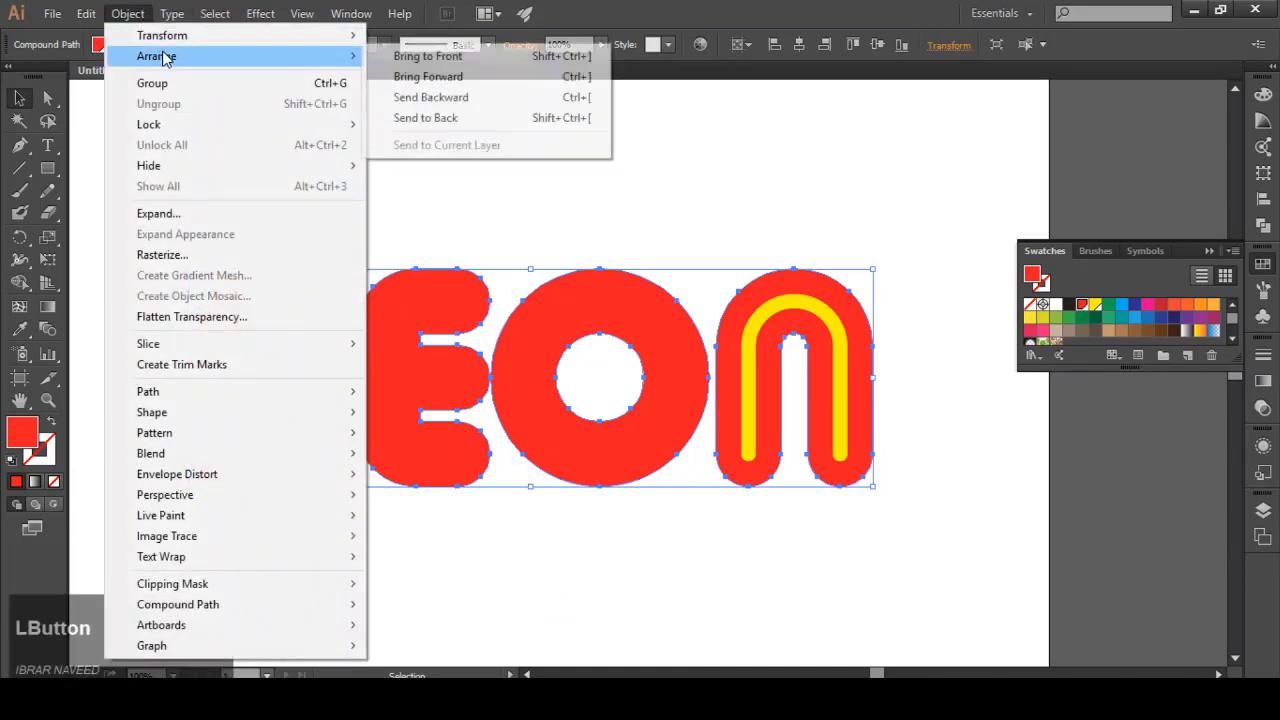
pyautogui.click(427, 118)
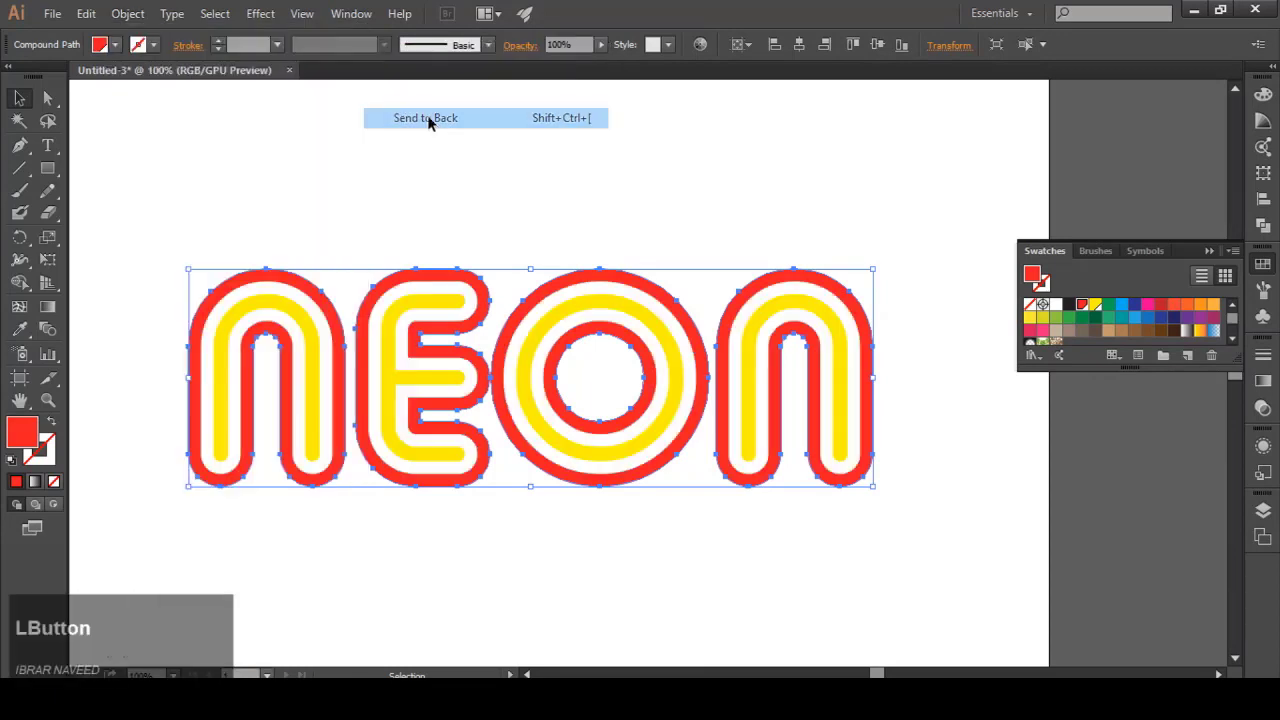
# Step: Subtract the white compound path from the red compound path behind it using Pathfinder's Minus Front
pyautogui.click(457, 185)
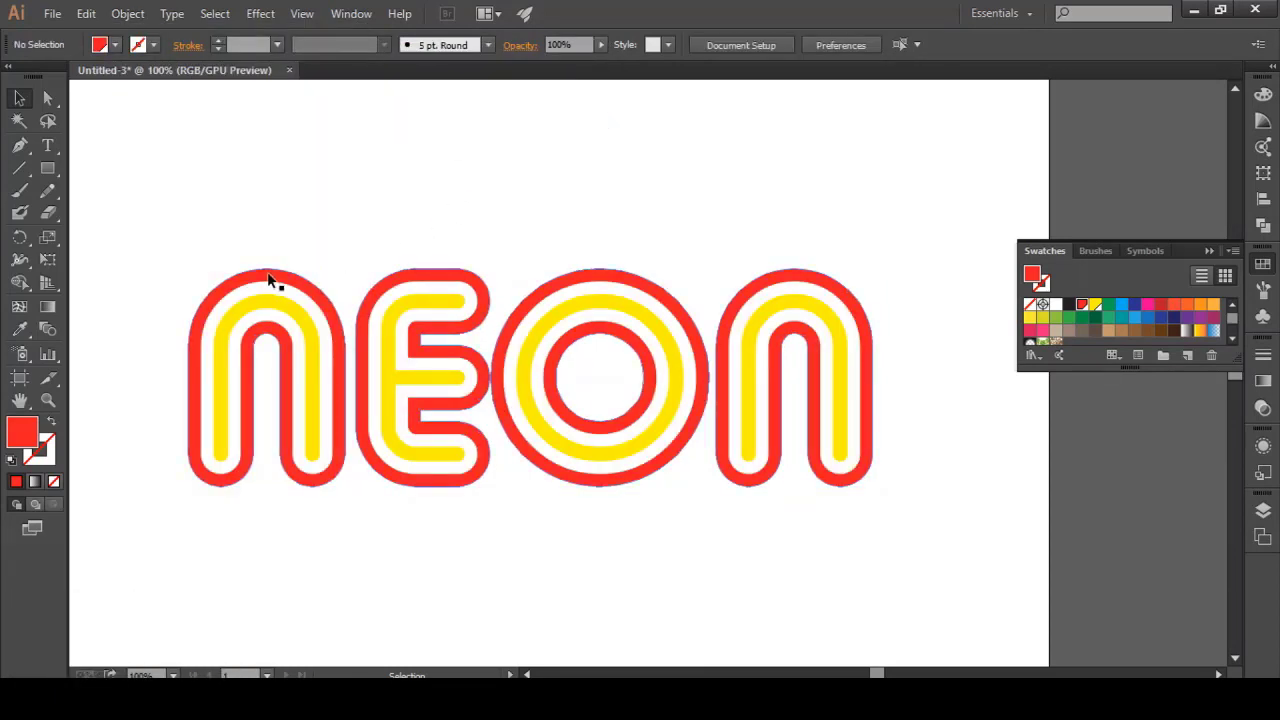
pyautogui.click(1209, 252)
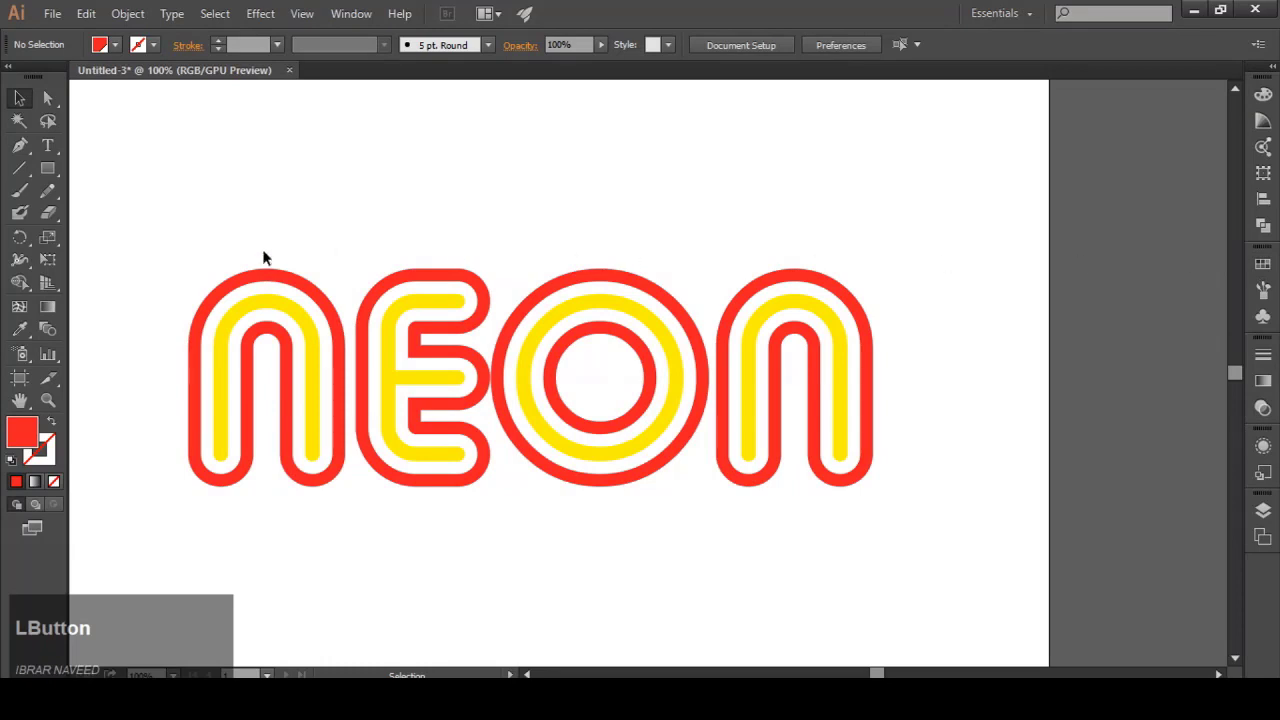
pyautogui.click(268, 283)
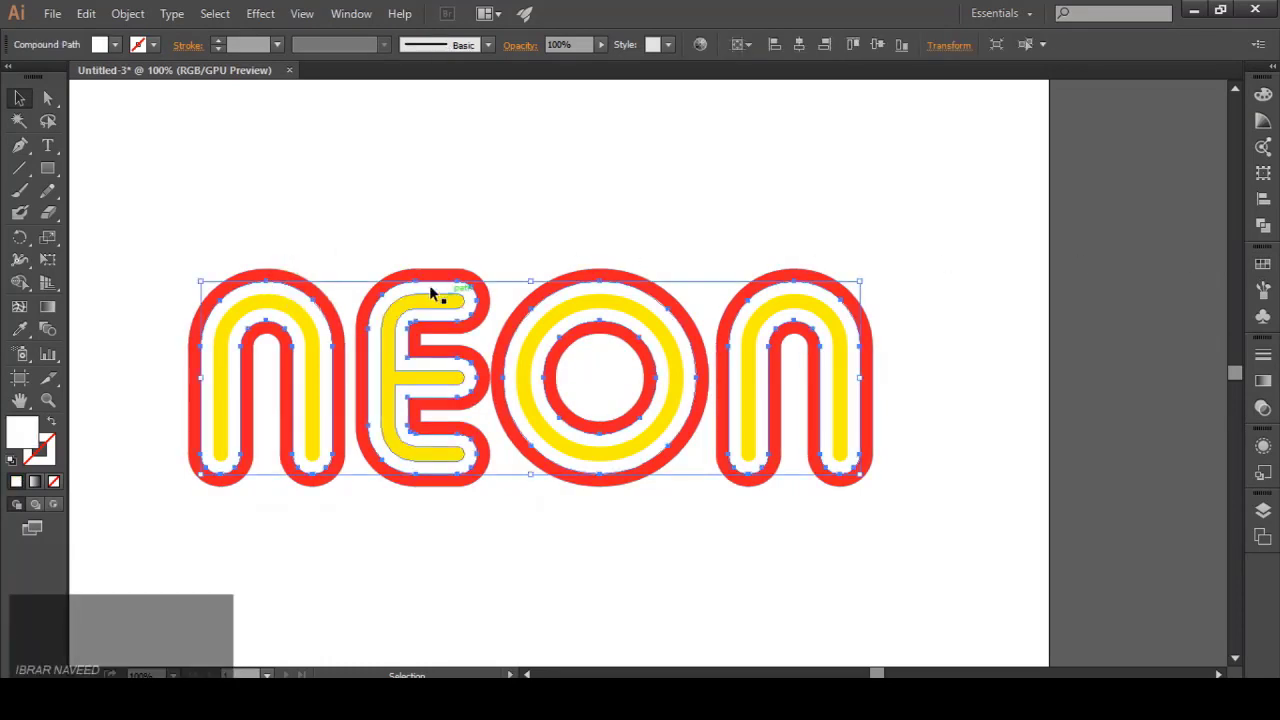
pyautogui.keyDown('shift'); pyautogui.click(271, 273); pyautogui.keyUp('shift')
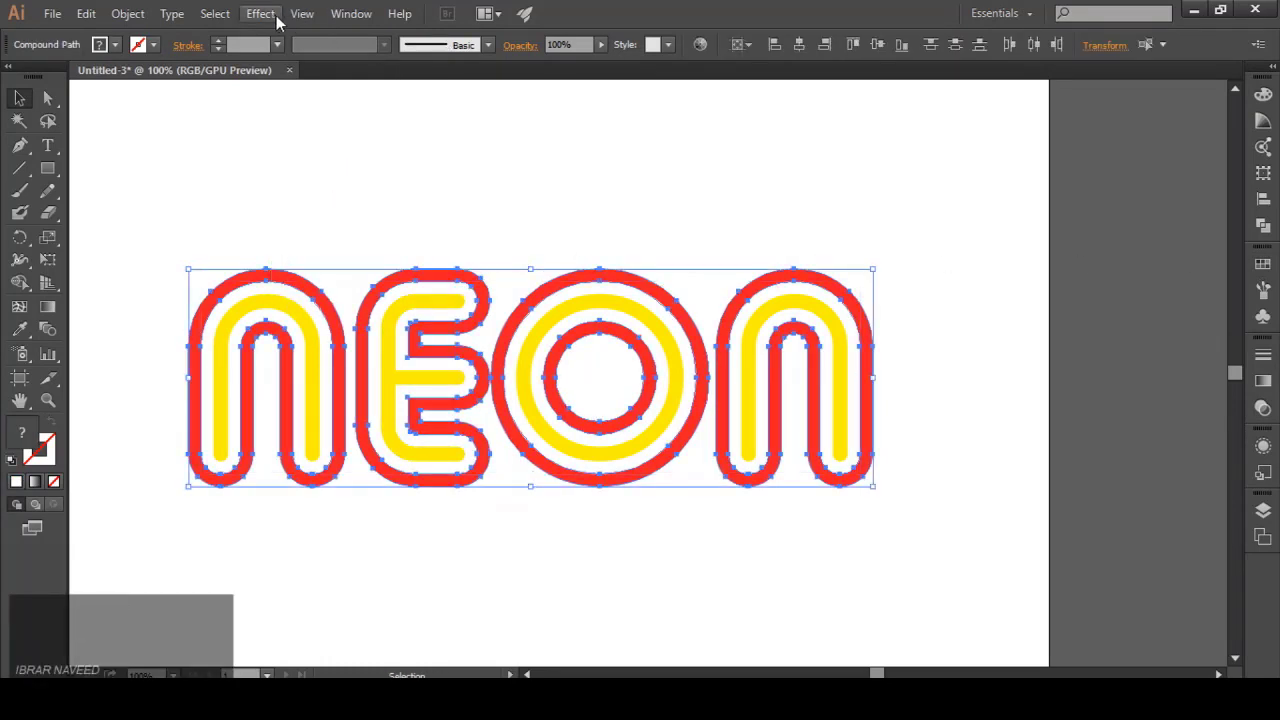
pyautogui.click(351, 13)
pyautogui.click(440, 444)
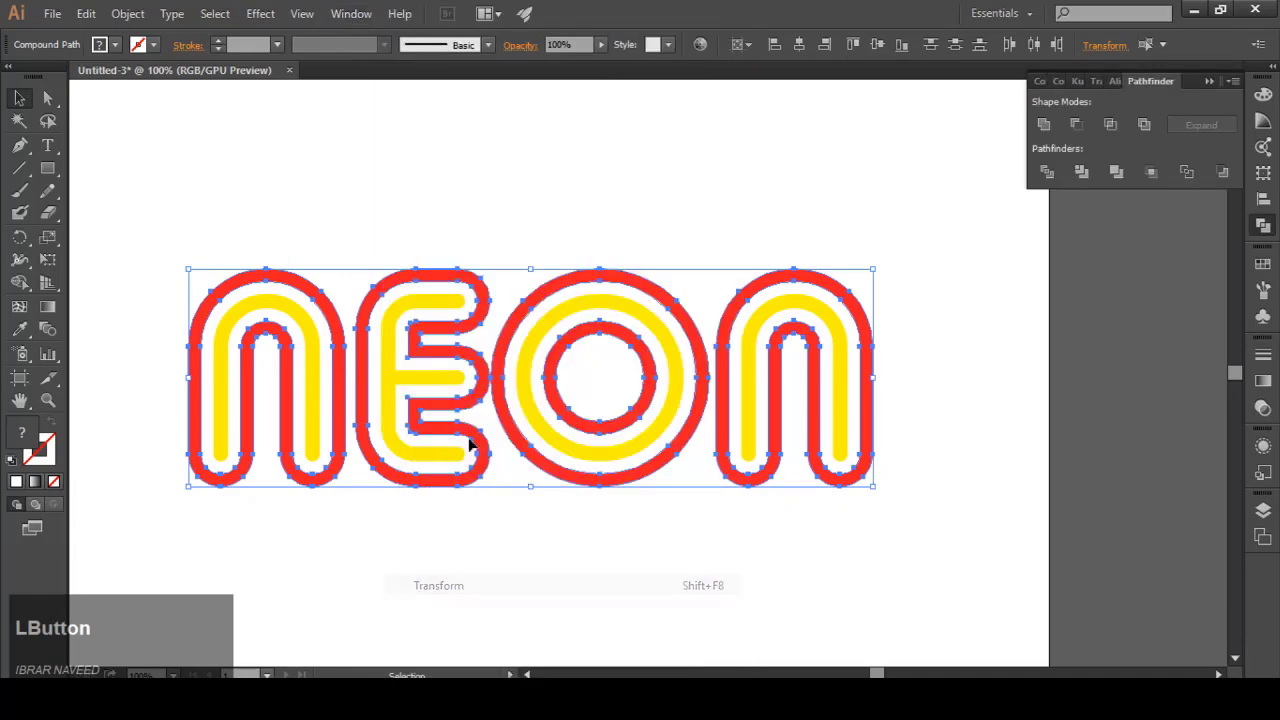
pyautogui.click(1076, 128)
# Step: Move the red outline group upward to check the cut-out, then undo the move and deselect
pyautogui.click(645, 255)
pyautogui.moveTo(646, 268)
pyautogui.mouseDown()
pyautogui.moveTo(638, 100)
pyautogui.moveTo(646, 180)
pyautogui.mouseUp()
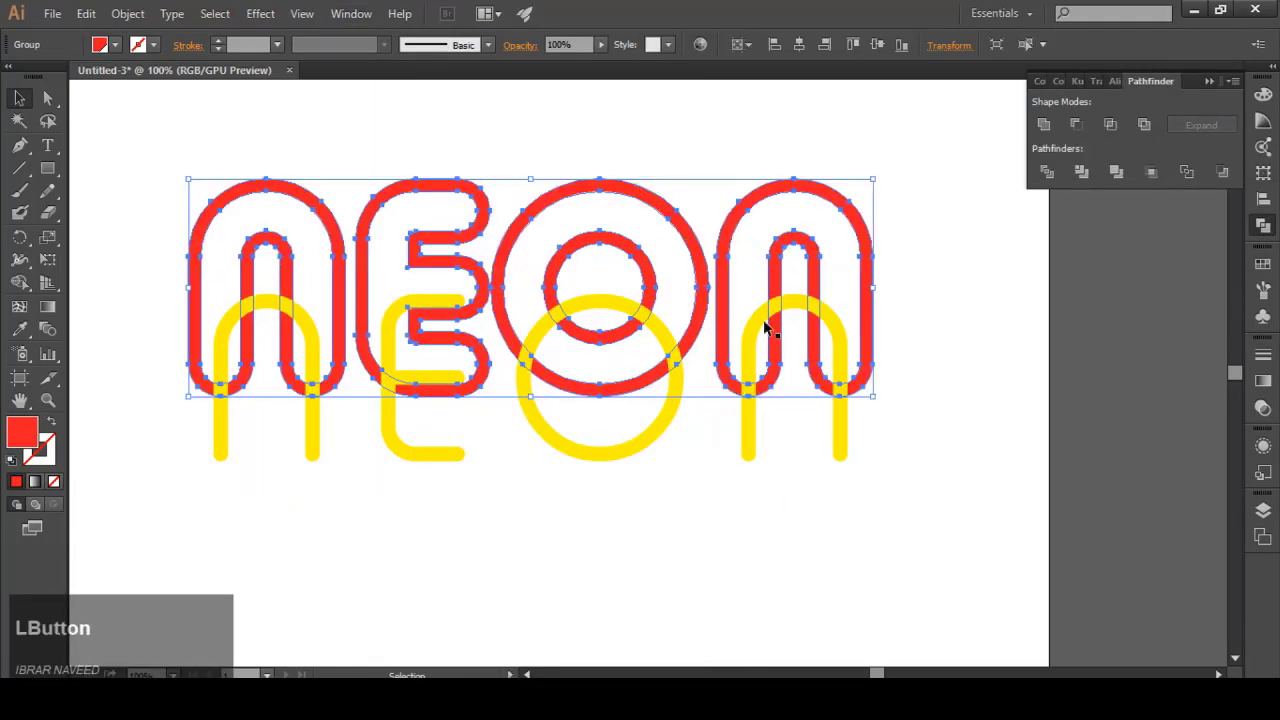
pyautogui.hotkey('ctrl', 'z')
pyautogui.click(470, 188)
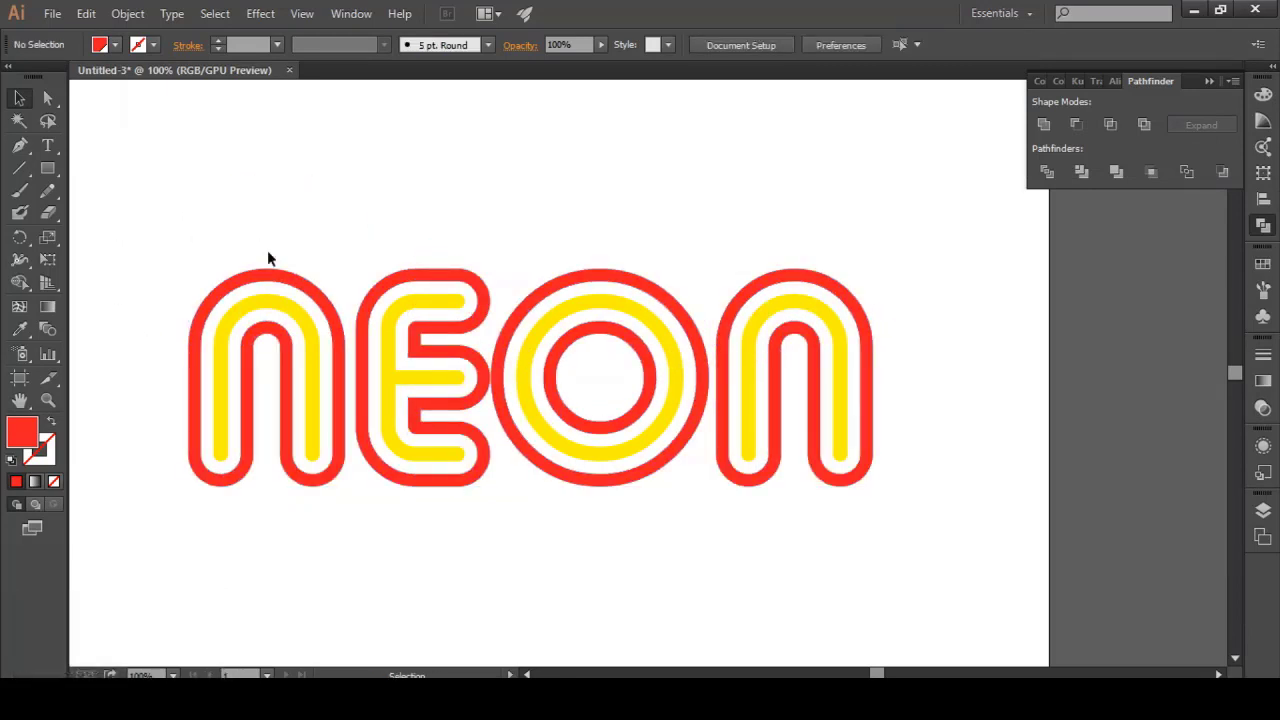
# Step: Ungroup the entire NEON artwork, test-move the first N's red outline, and undo that move
pyautogui.moveTo(185, 215); pyautogui.dragTo(900, 390)
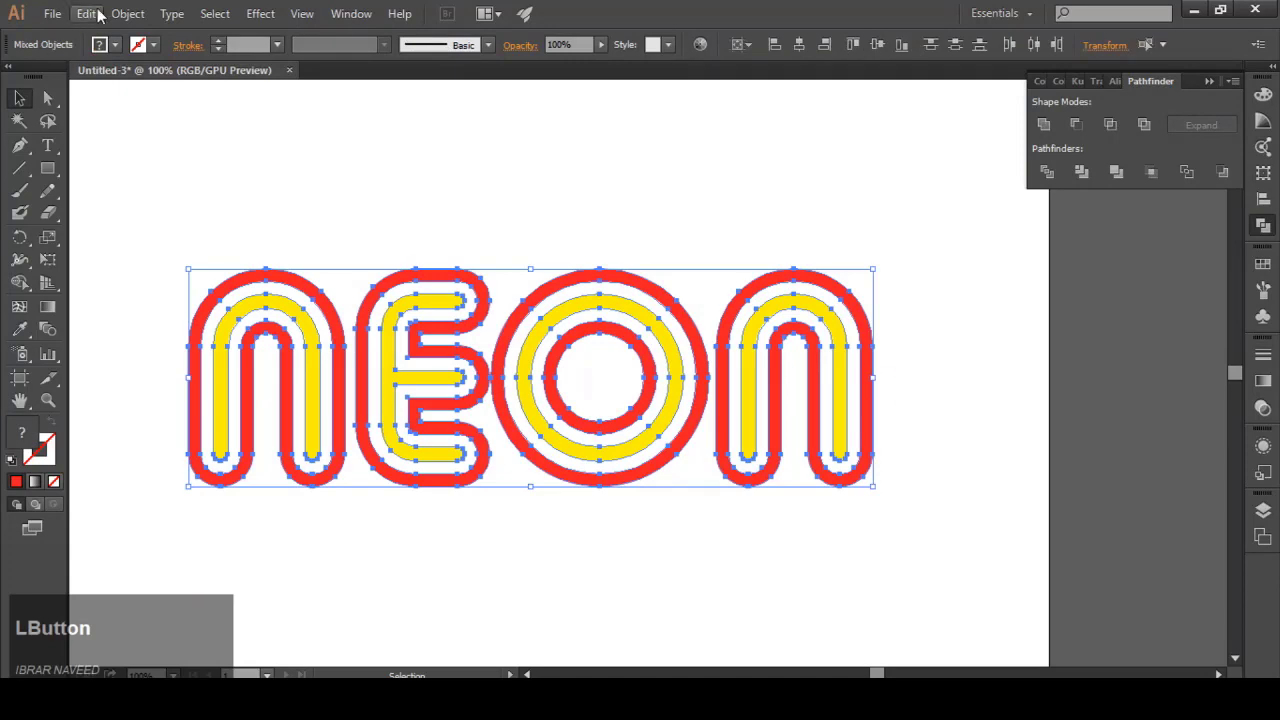
pyautogui.click(127, 13)
pyautogui.click(160, 104)
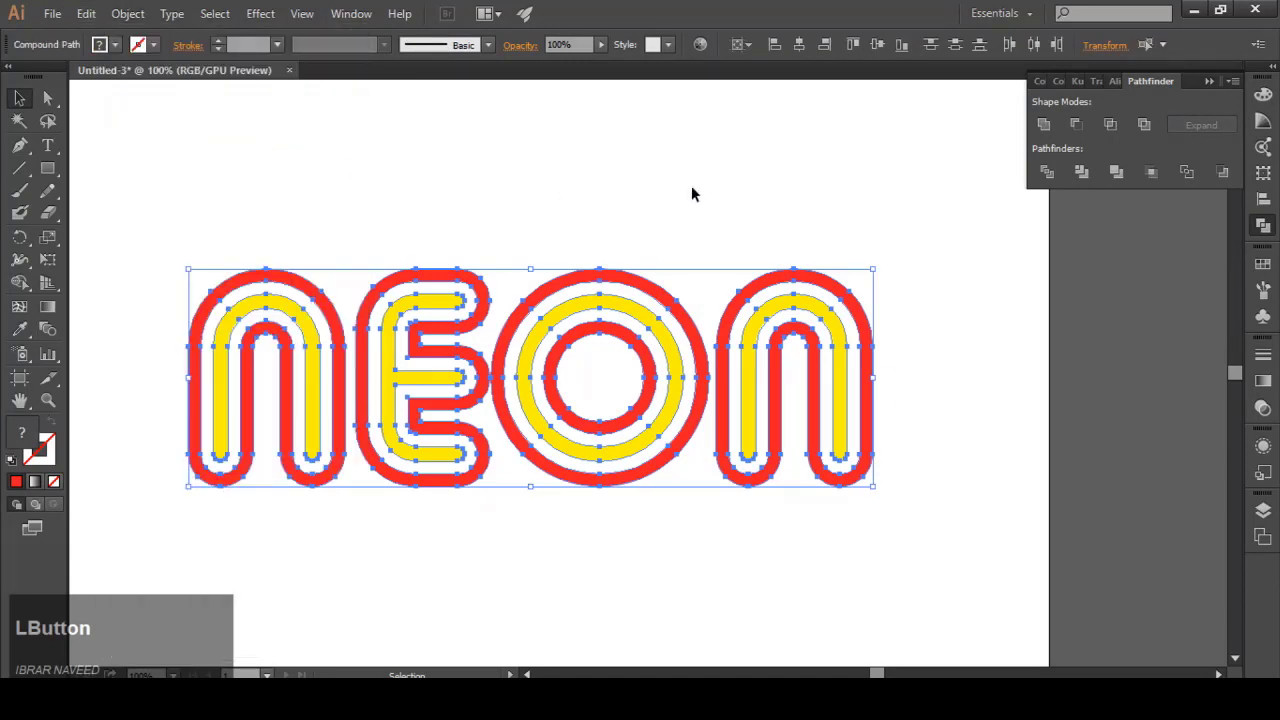
pyautogui.click(831, 191)
pyautogui.moveTo(278, 278); pyautogui.dragTo(279, 229)
pyautogui.hotkey('ctrl', 'z')
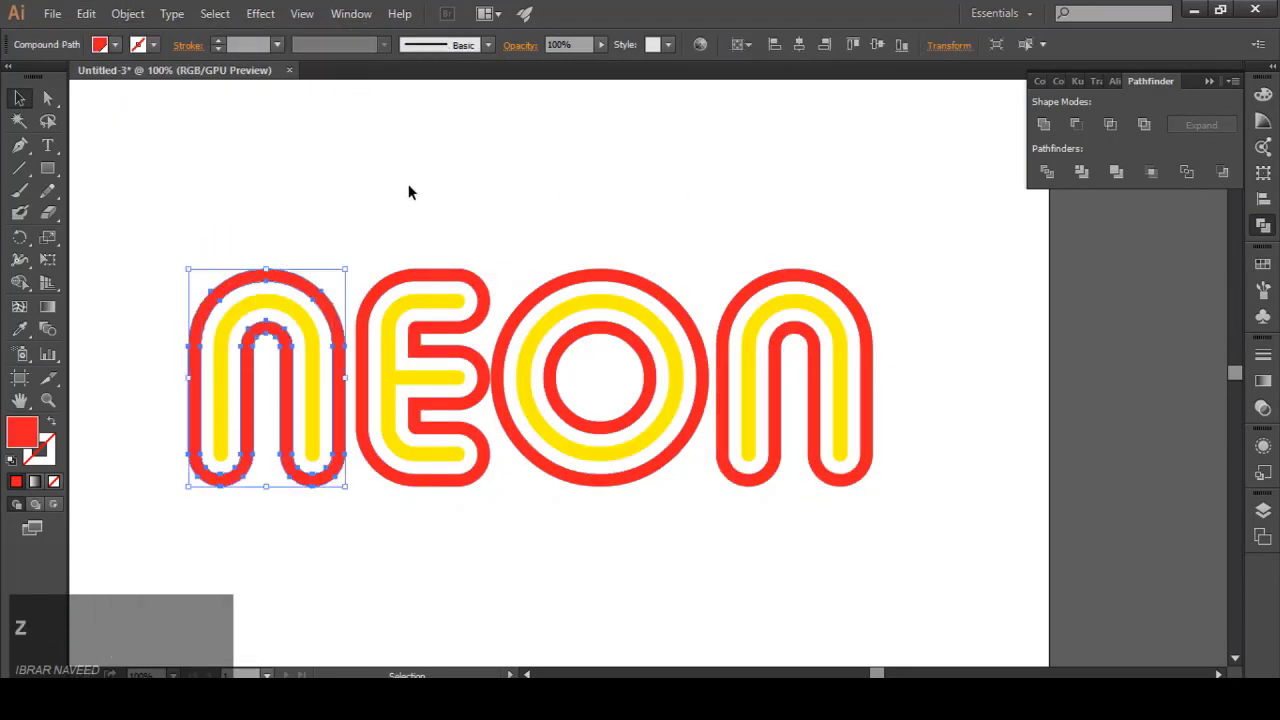
pyautogui.click(331, 168)
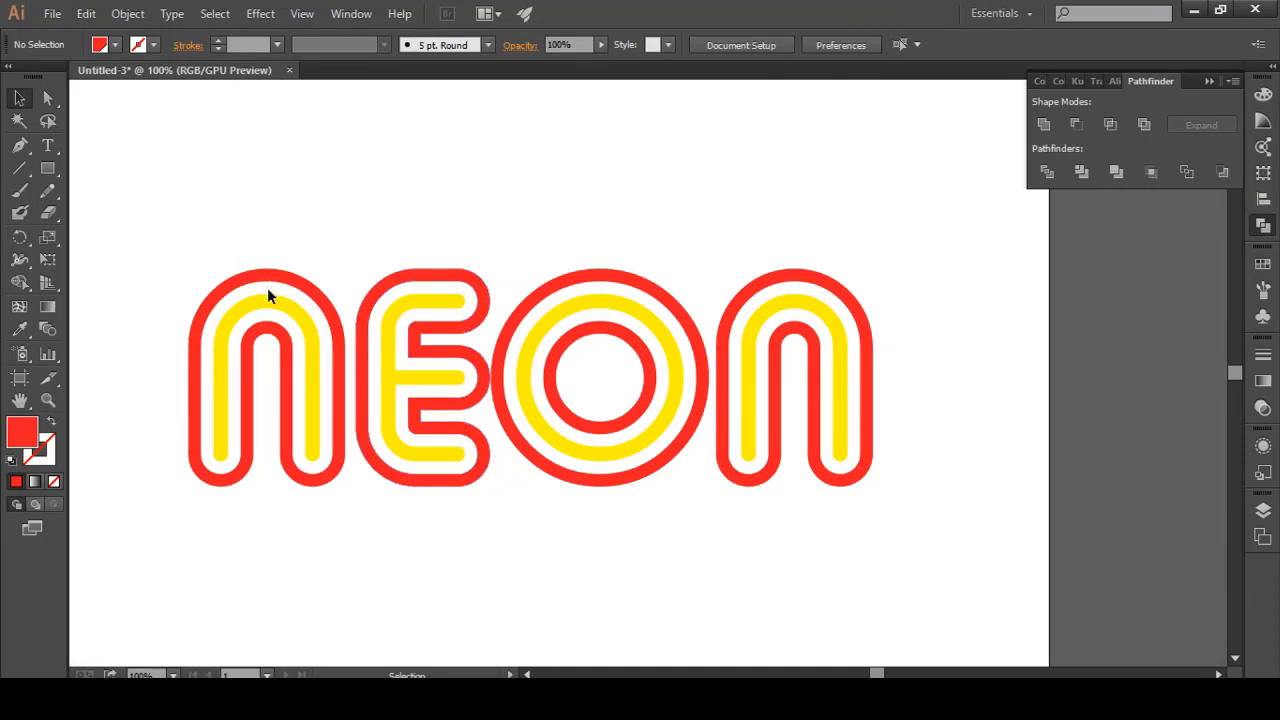
# Step: Group the red and yellow shapes of the first N, and group those of the E separately
pyautogui.click(232, 232)
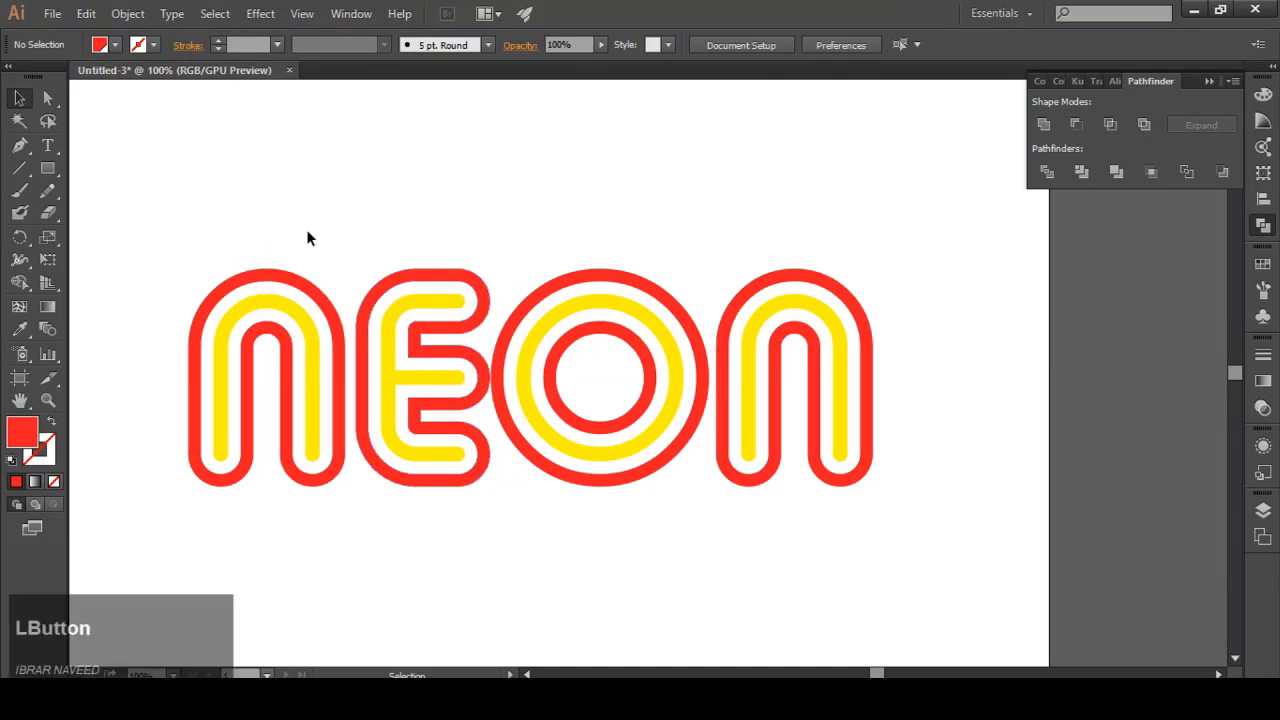
pyautogui.click(434, 283)
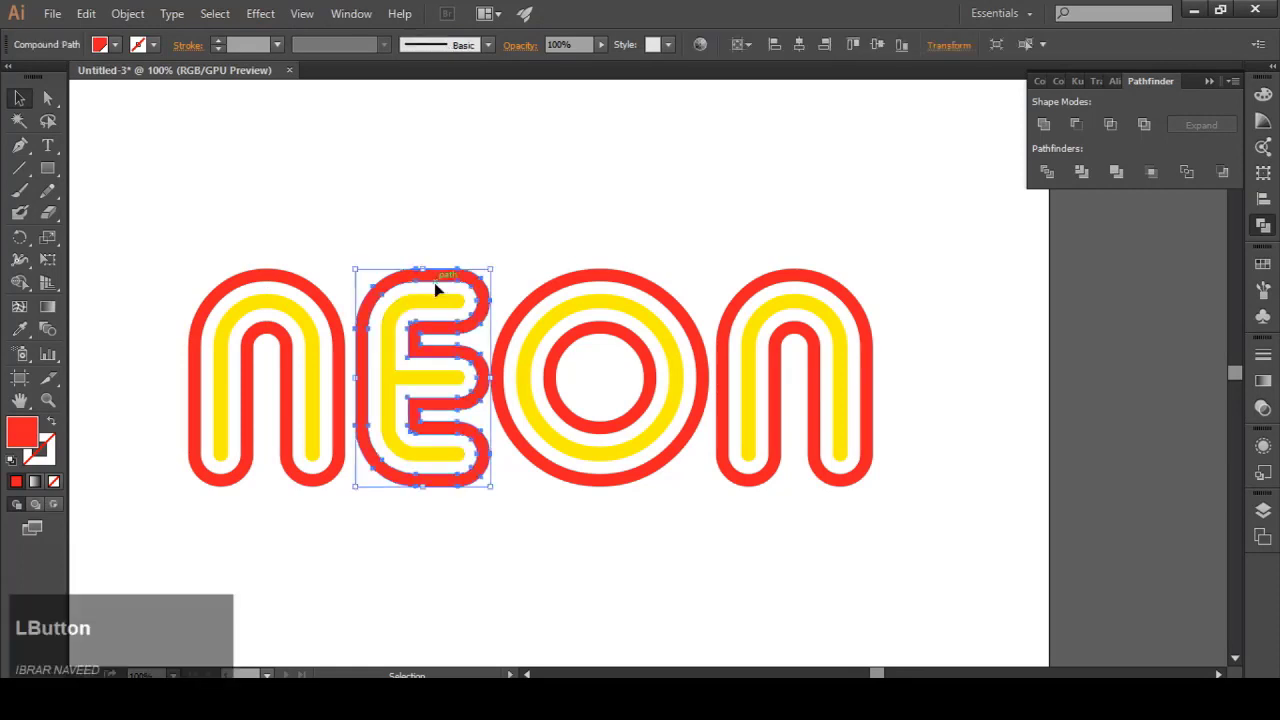
pyautogui.moveTo(296, 233); pyautogui.dragTo(295, 500)
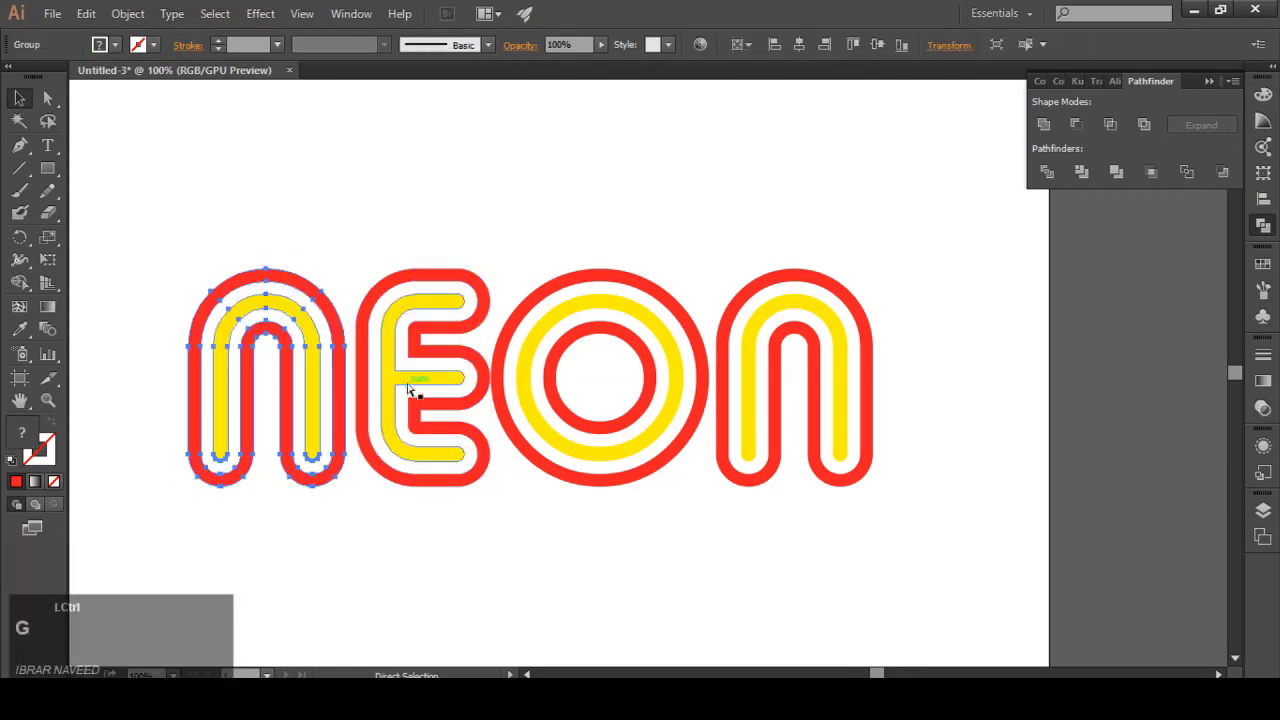
pyautogui.moveTo(410, 215); pyautogui.dragTo(430, 525)
pyautogui.click(128, 13)
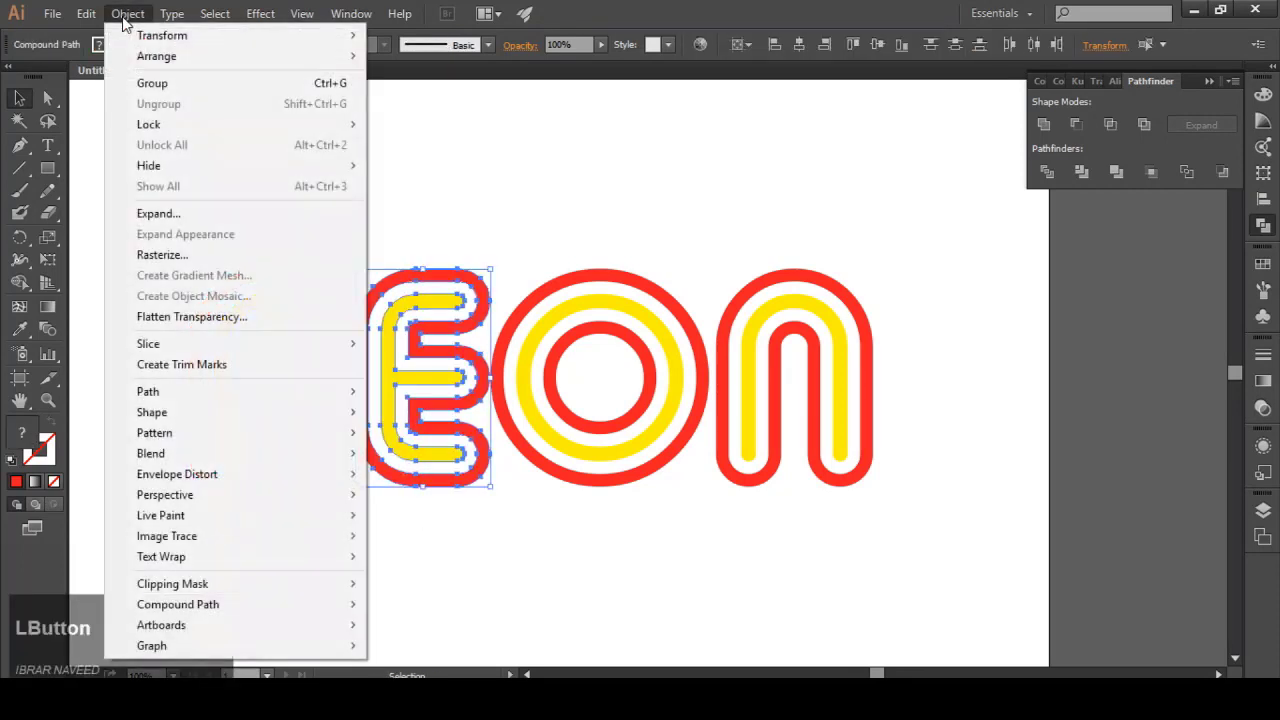
pyautogui.click(140, 80)
# Step: Group the O's red and yellow shapes and the last N's shapes as two separate letter groups
pyautogui.moveTo(555, 216); pyautogui.dragTo(662, 505)
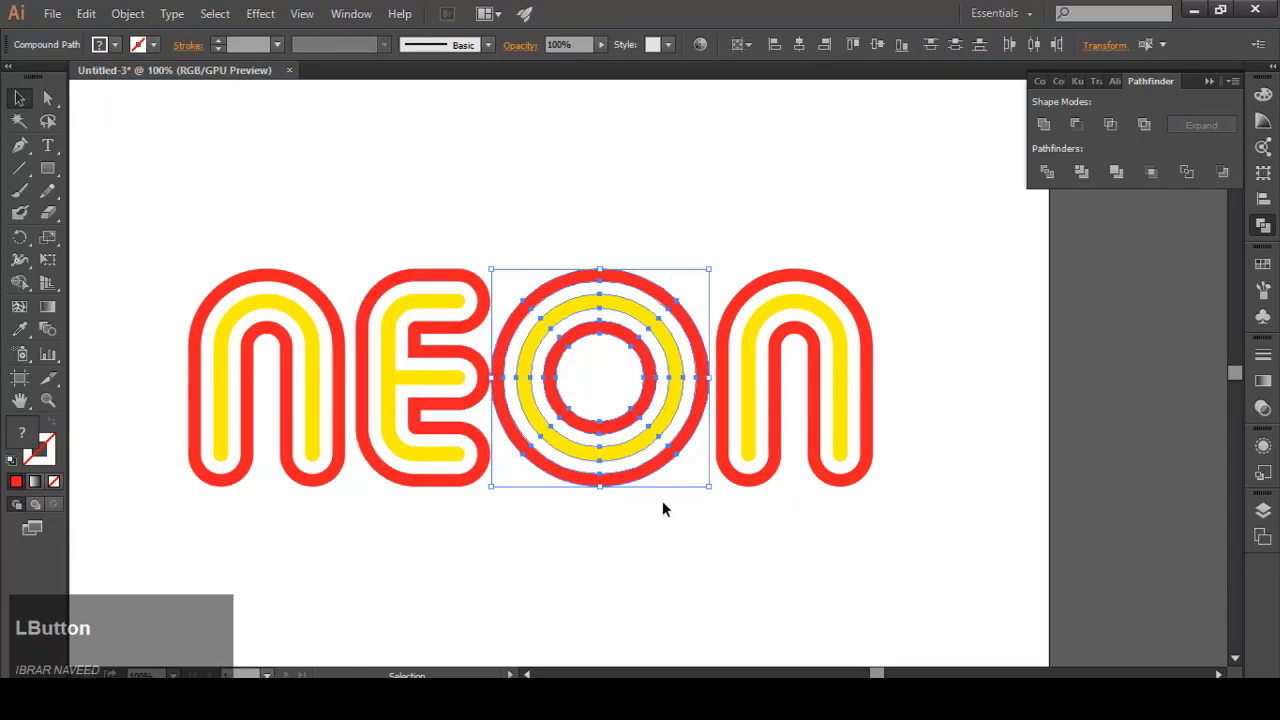
pyautogui.hotkey('ctrl', 'g')
pyautogui.click(754, 218)
pyautogui.moveTo(754, 210); pyautogui.dragTo(841, 507)
pyautogui.hotkey('ctrl', 'g')
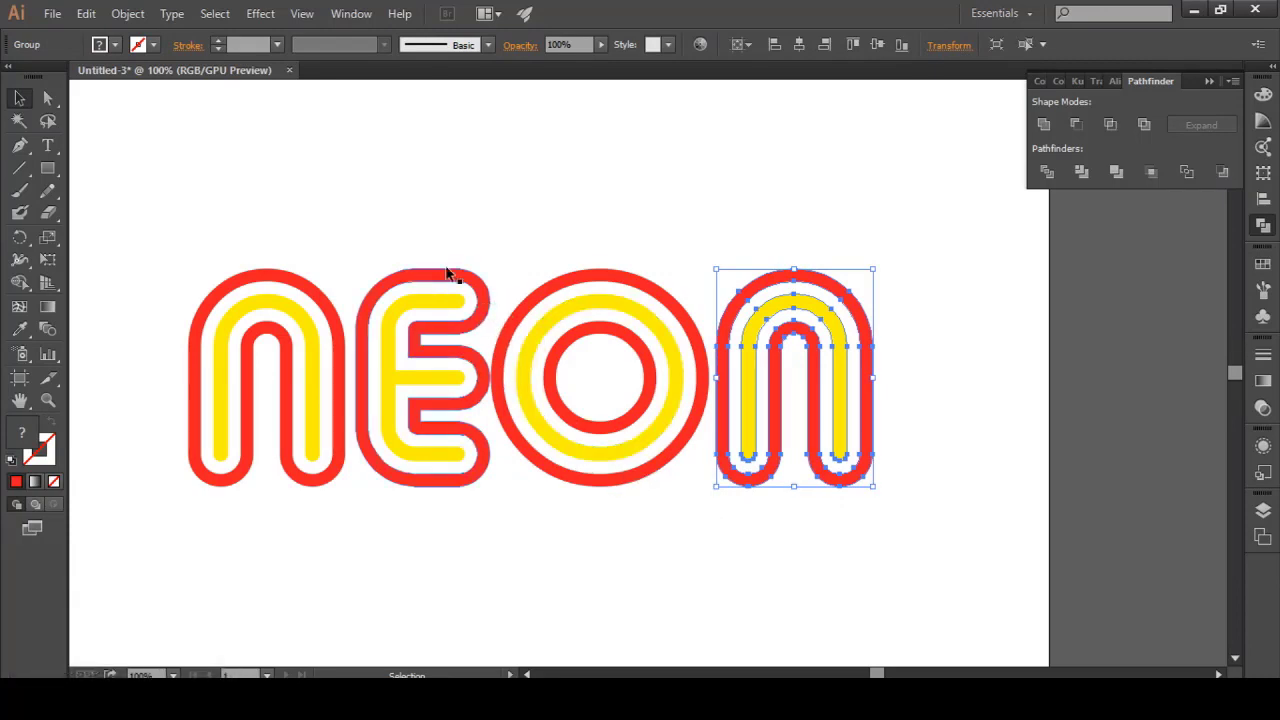
pyautogui.click(389, 203)
# Step: Draw a circle with the Ellipse tool spanning the full width of the first N's left yellow stem
pyautogui.scroll(-2, 594, 383)
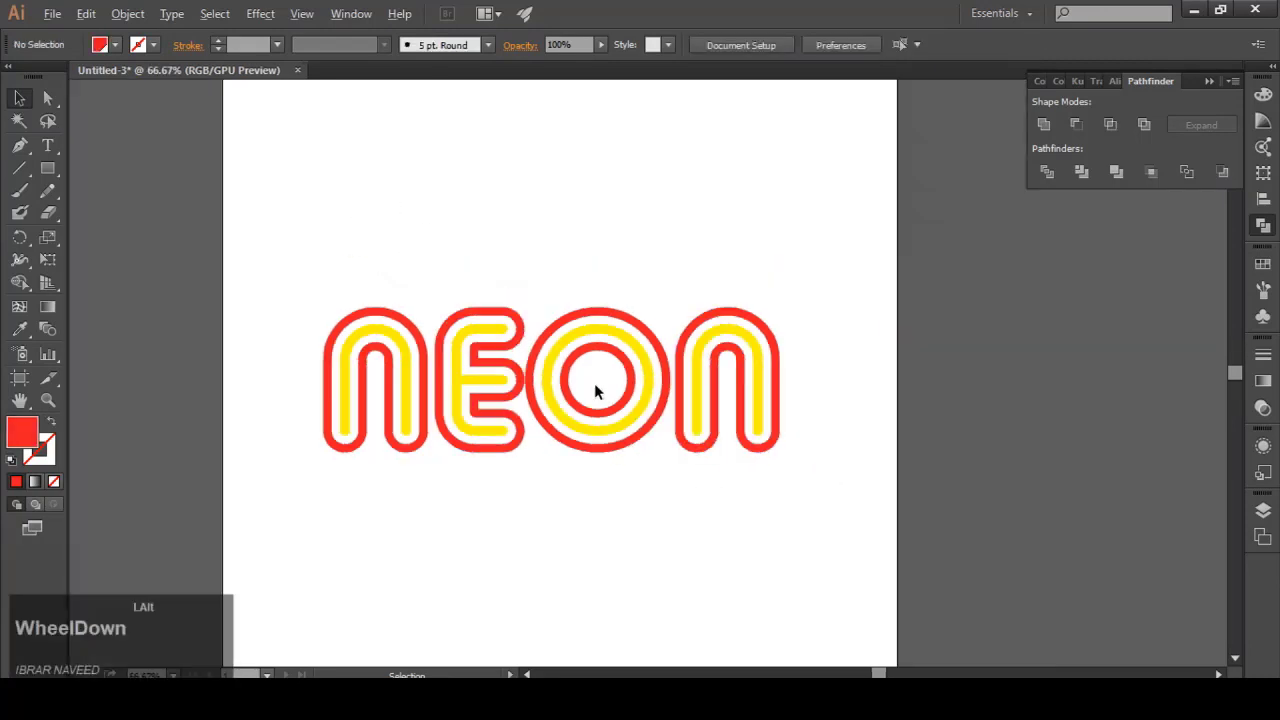
pyautogui.scroll(1, 448, 345)
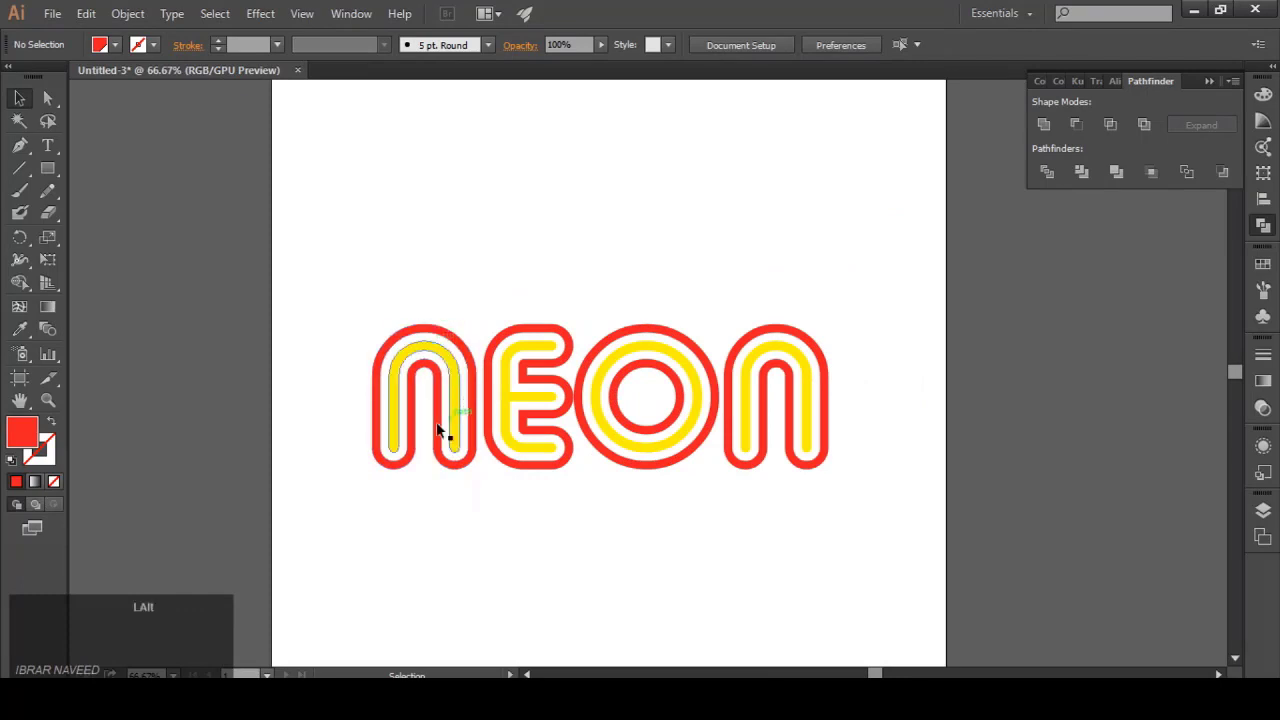
pyautogui.scroll(2, 443, 423)
pyautogui.click(392, 380)
pyautogui.click(387, 386)
pyautogui.scroll(2, 348, 383)
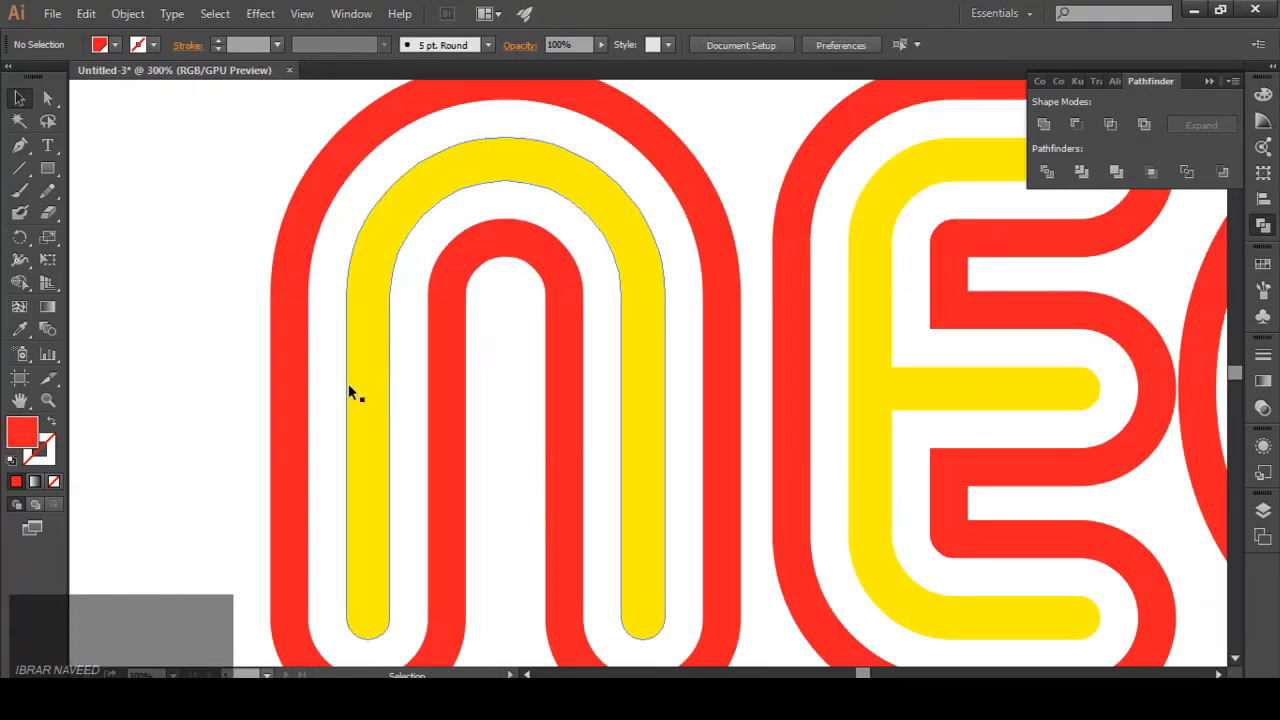
pyautogui.scroll(-2, 324, 259)
pyautogui.scroll(-1, 324, 259)
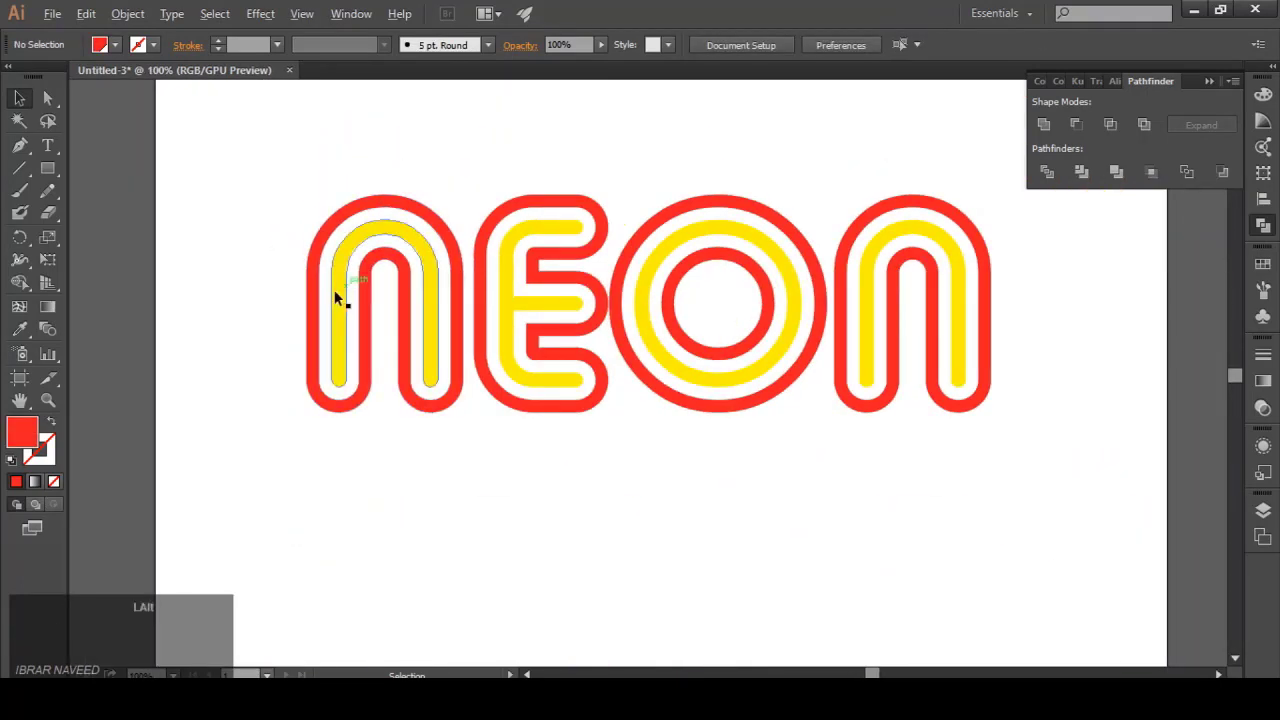
pyautogui.scroll(1, 337, 294)
pyautogui.scroll(1, 337, 294)
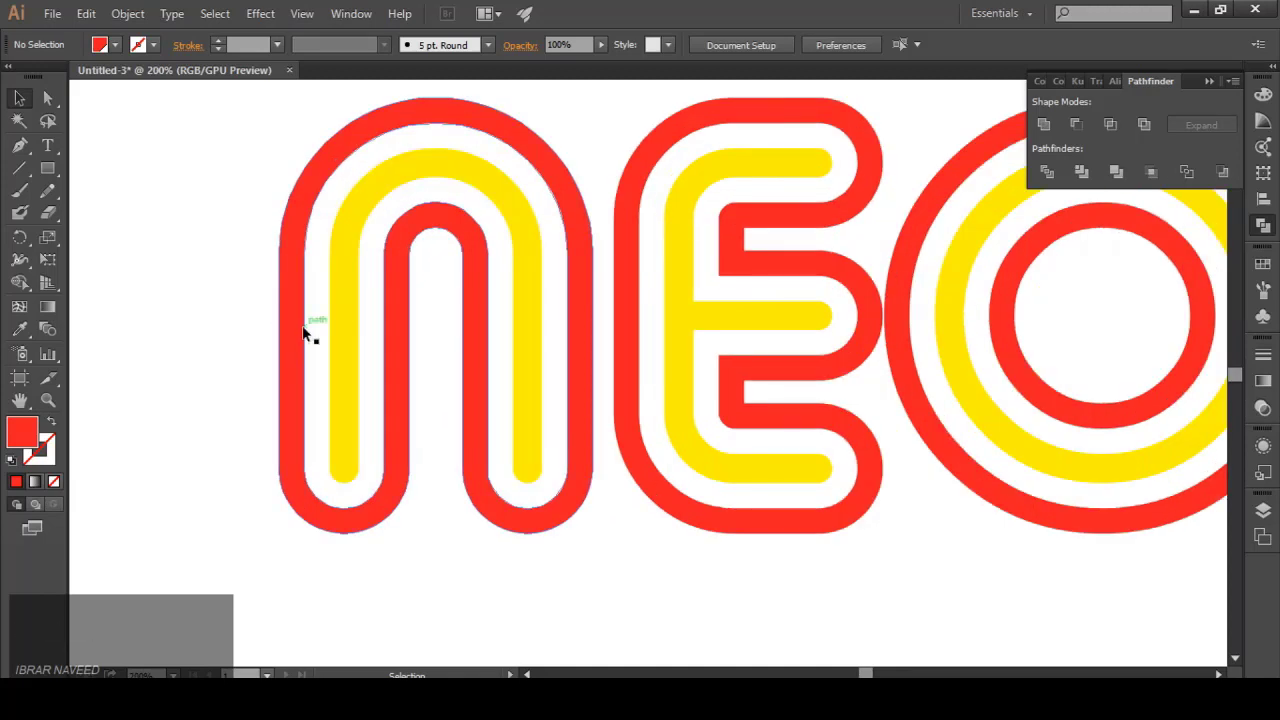
pyautogui.scroll(1, 291, 310)
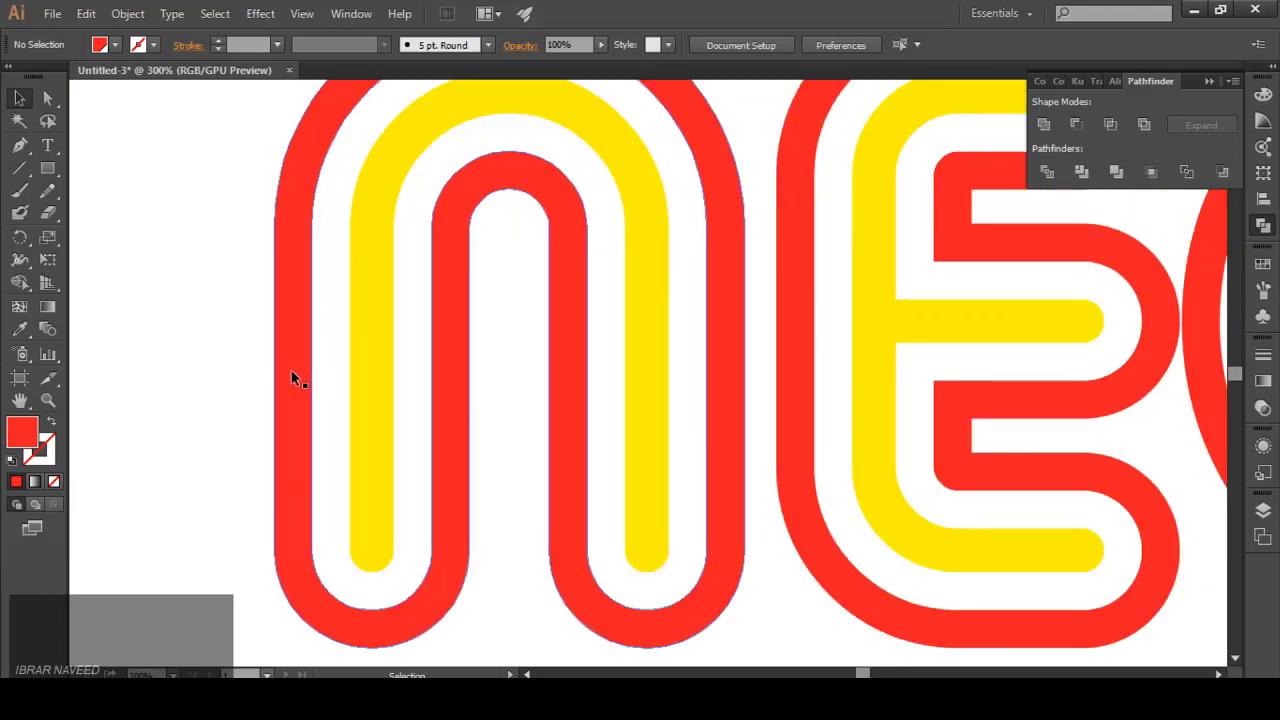
pyautogui.moveTo(47, 168); pyautogui.dragTo(100, 213)
pyautogui.scroll(2, 335, 370)
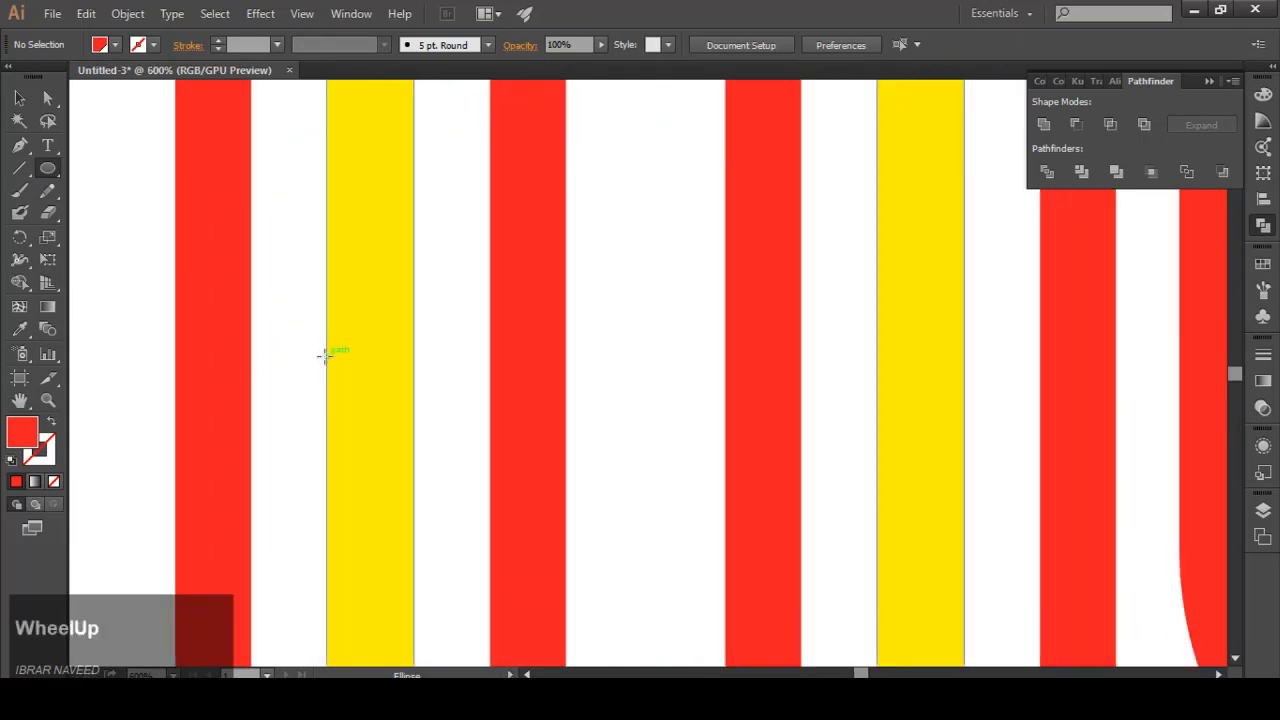
pyautogui.moveTo(325, 356); pyautogui.dragTo(409, 443)
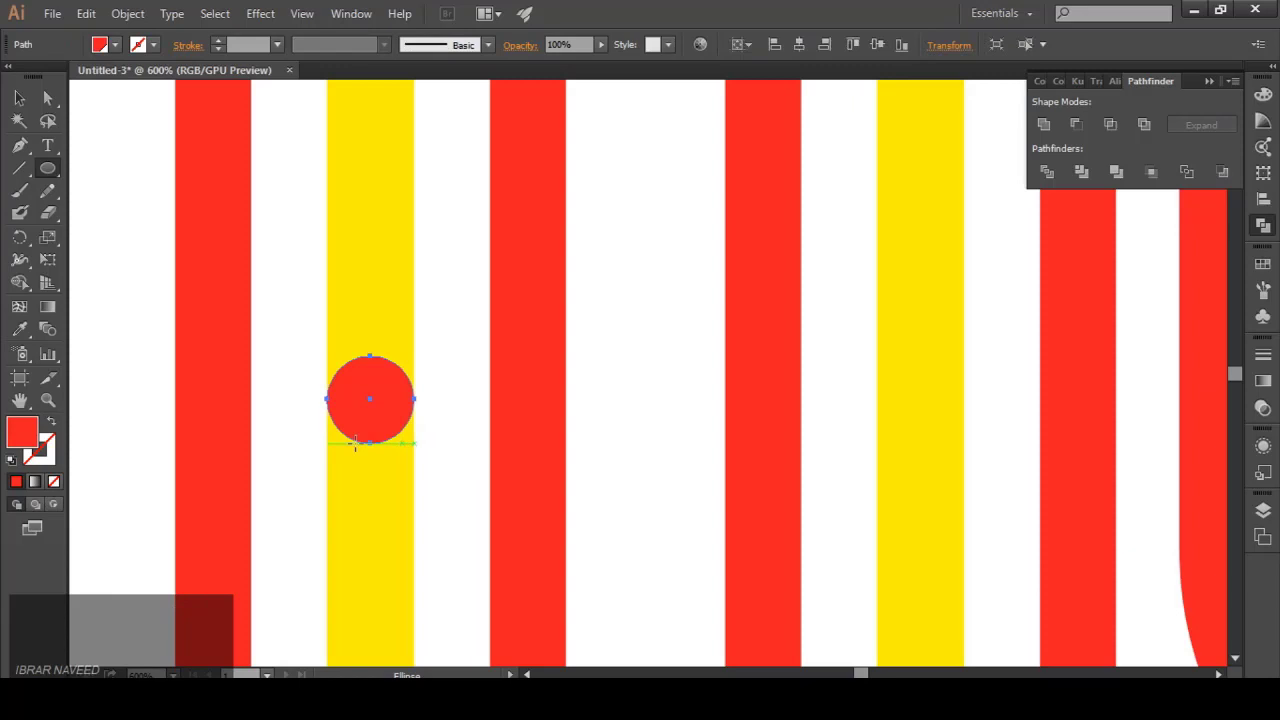
# Step: Set the new circle's fill to black and deselect it
pyautogui.doubleClick(22, 430)
pyautogui.click(393, 470)
pyautogui.click(838, 225)
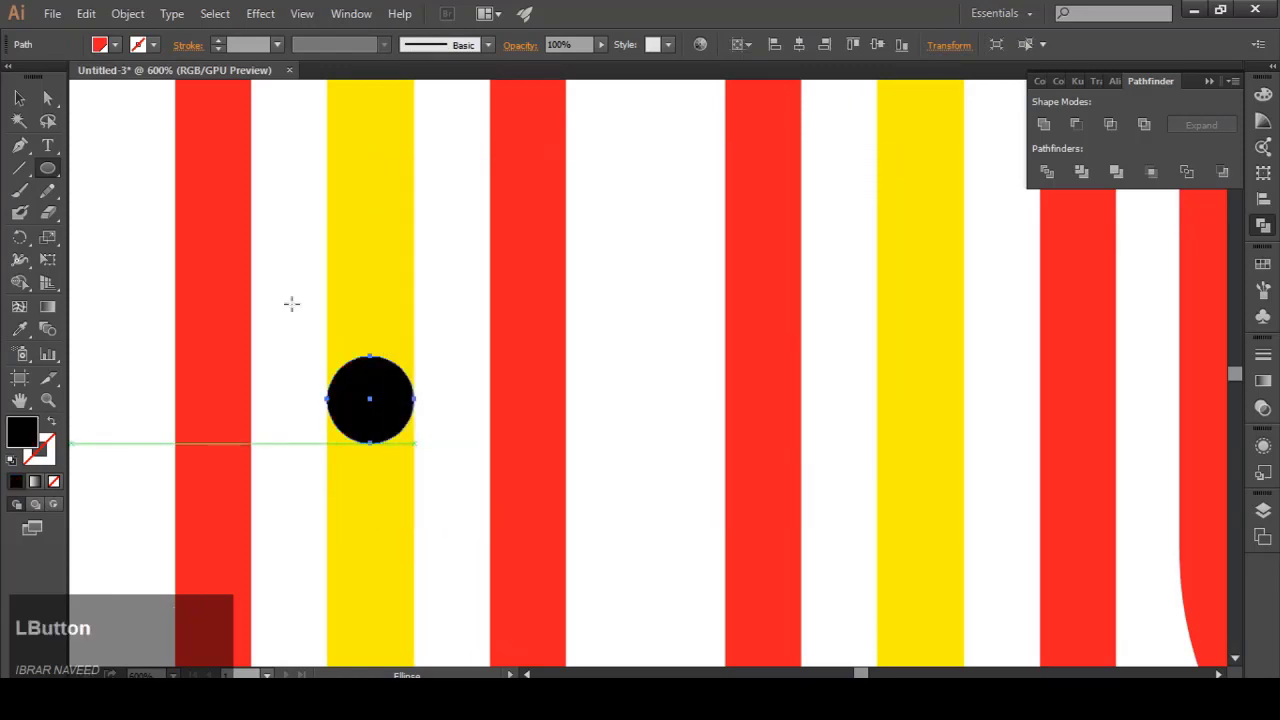
pyautogui.click(20, 98)
pyautogui.click(306, 401)
# Step: Duplicate the black circle onto the blank area beside the first N, and stack two circles along its left yellow stem
pyautogui.scroll(4, 377, 400)
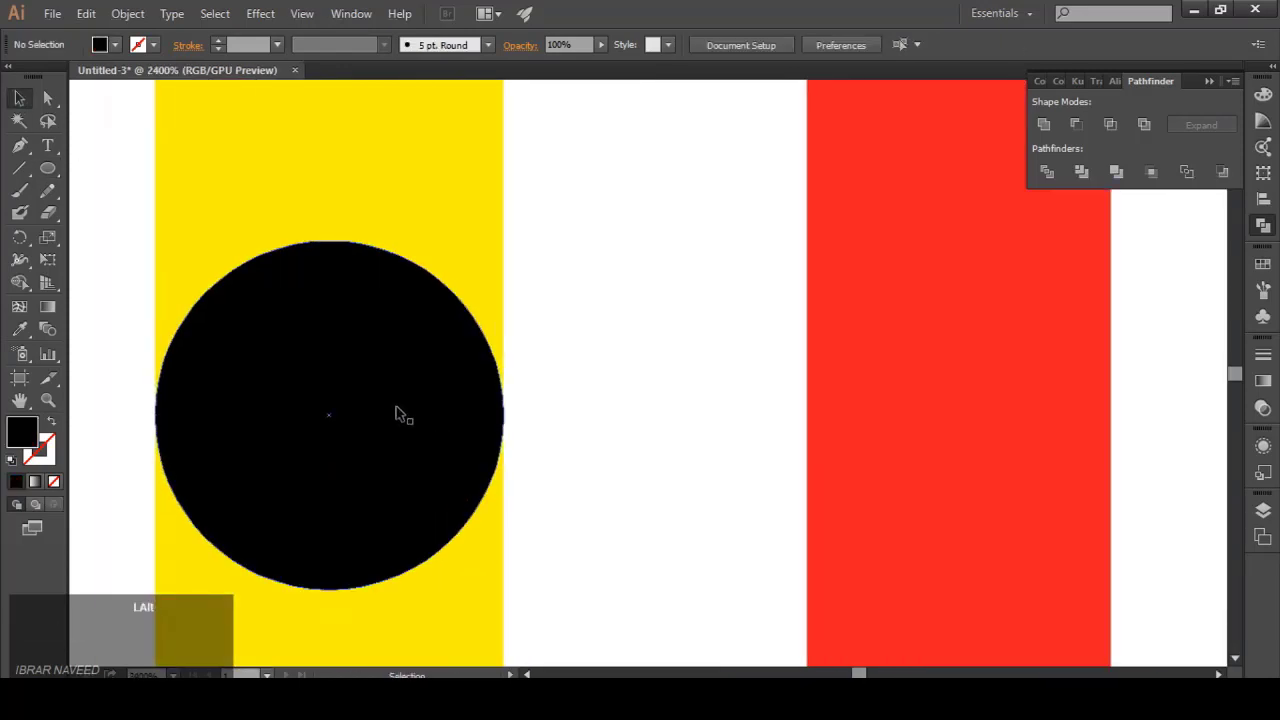
pyautogui.scroll(-8, 397, 414)
pyautogui.moveTo(376, 352); pyautogui.dragTo(227, 356)
pyautogui.click(277, 356)
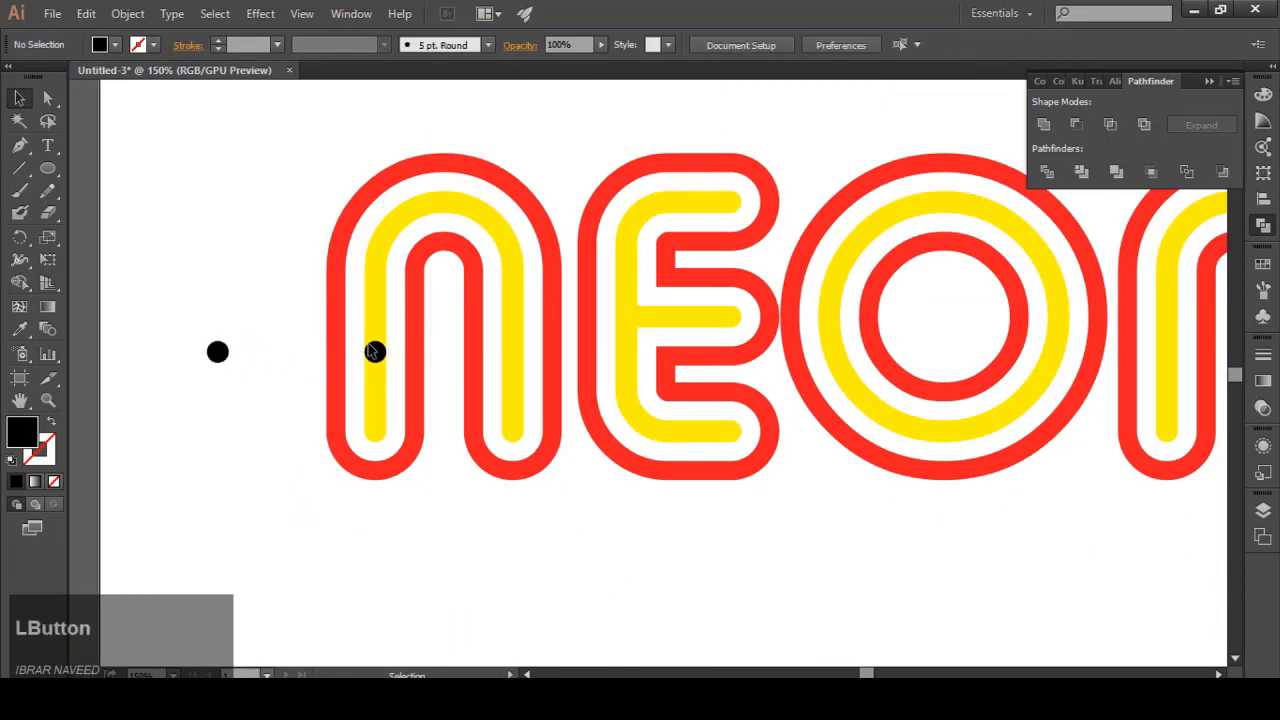
pyautogui.scroll(3, 372, 340)
pyautogui.moveTo(391, 402); pyautogui.dragTo(395, 358)
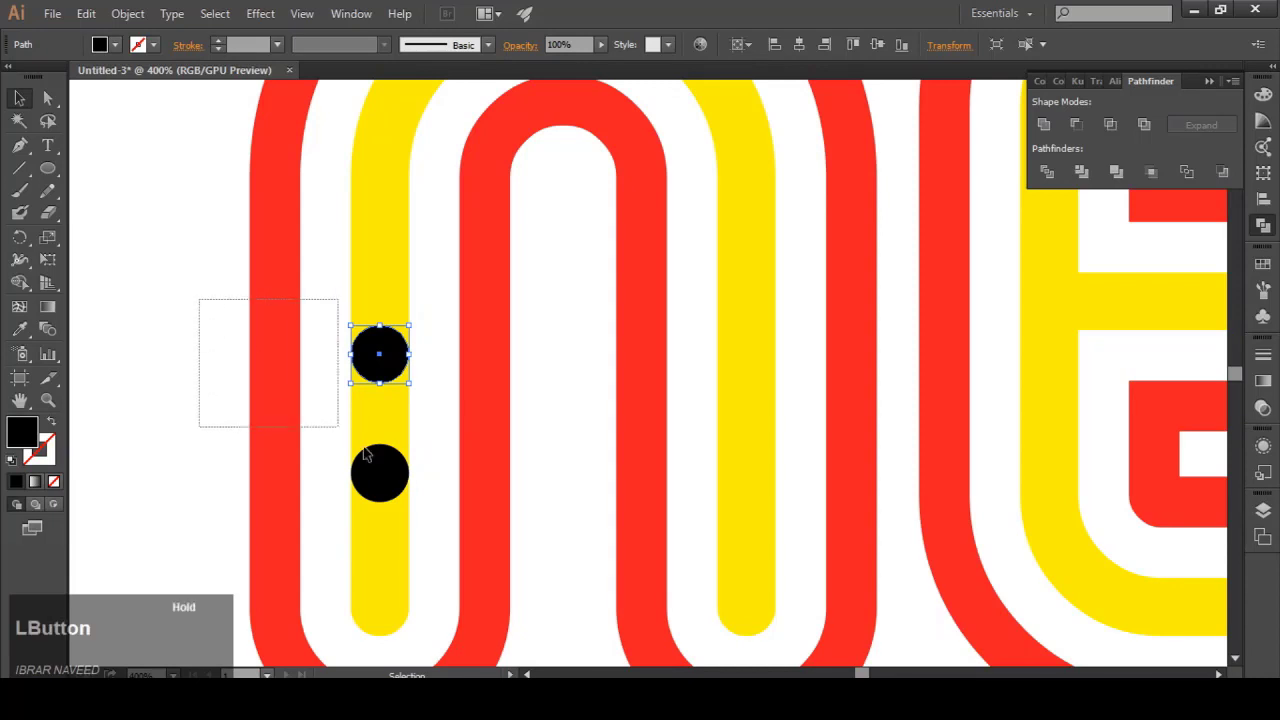
# Step: Select the first N with its two circles and examine in Outline view how the circles meet the stem edges
pyautogui.moveTo(365, 455); pyautogui.dragTo(432, 494)
pyautogui.hotkey('ctrl', 'y')
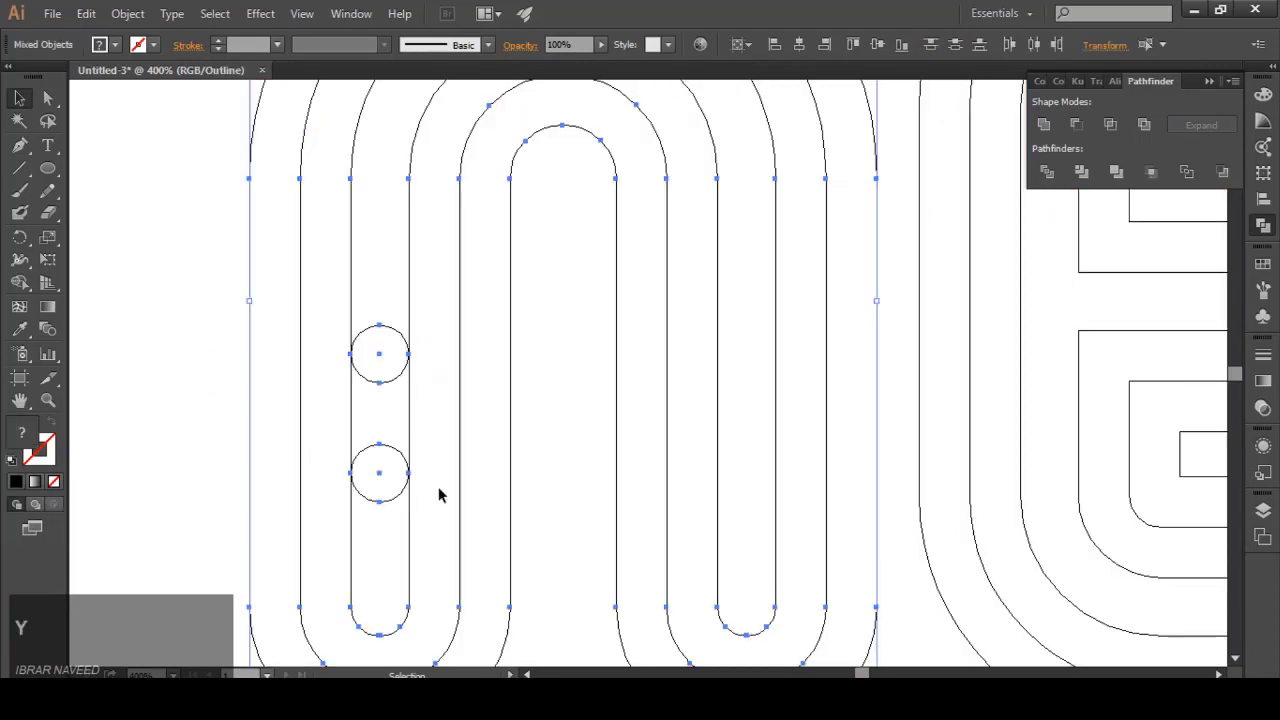
pyautogui.scroll(7, 390, 470)
pyautogui.scroll(-3, 586, 440)
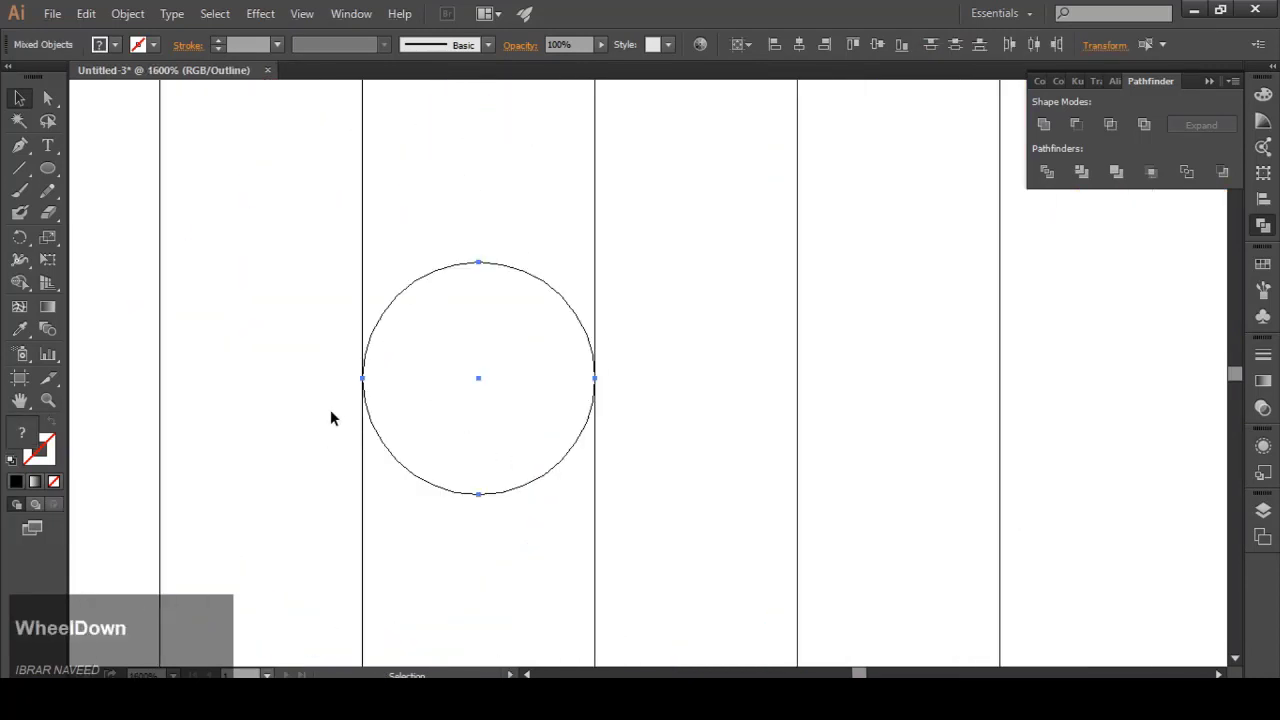
pyautogui.scroll(3, 331, 417)
pyautogui.scroll(-4, 390, 450)
pyautogui.scroll(2, 405, 550)
pyautogui.scroll(-4, 380, 530)
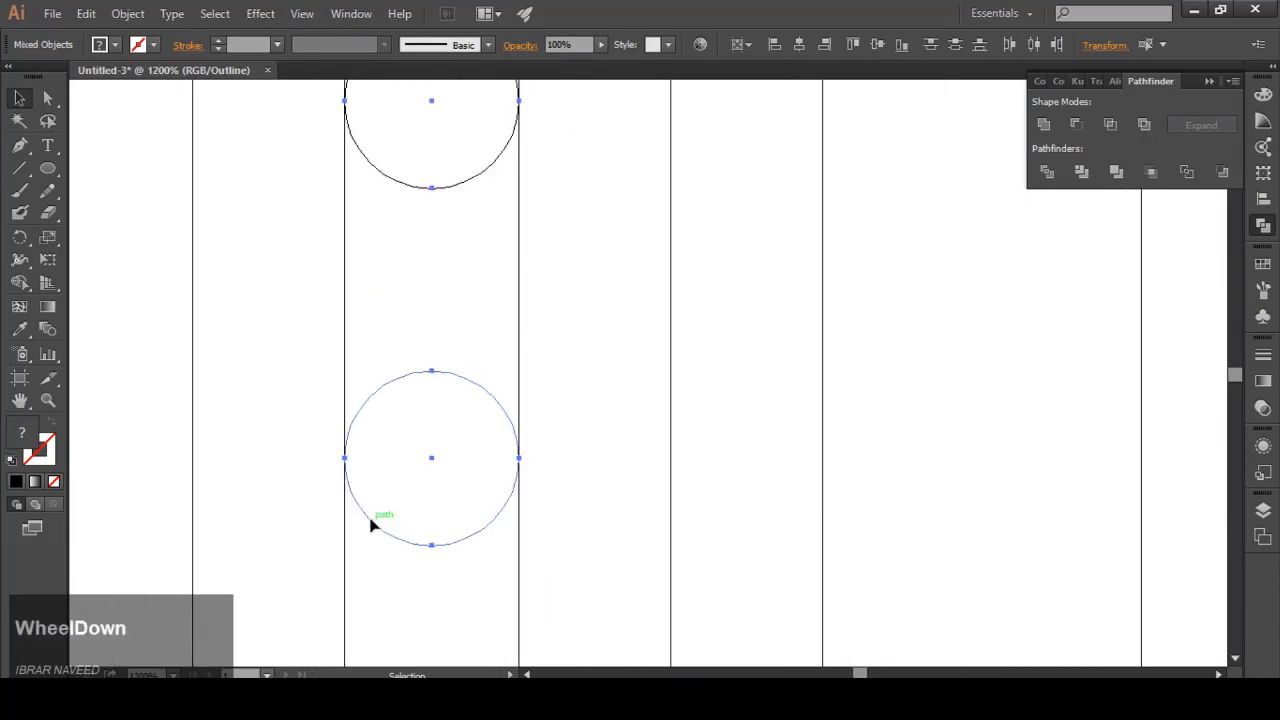
pyautogui.hotkey('ctrl', 'y')
# Step: Cut away the yellow stem segment between the first N's two circles with Shape Builder, and merge each circle into its adjoining tube piece
pyautogui.scroll(-3, 271, 363)
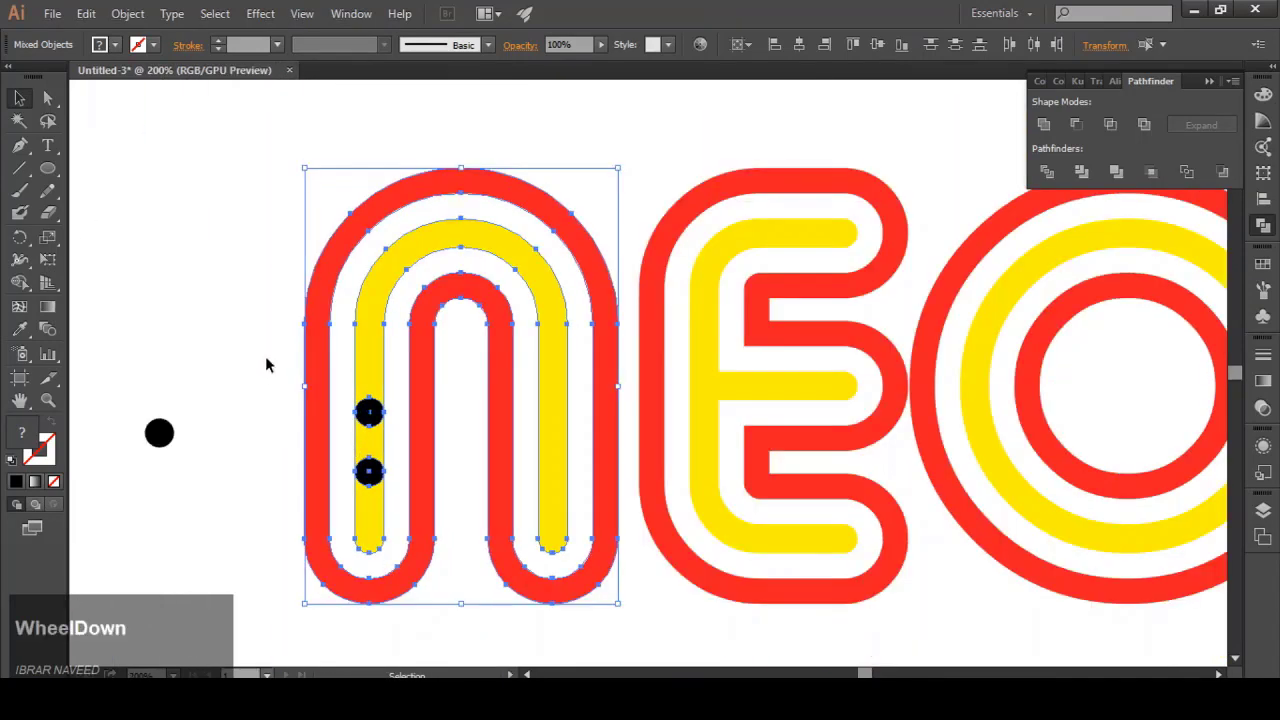
pyautogui.scroll(2, 352, 449)
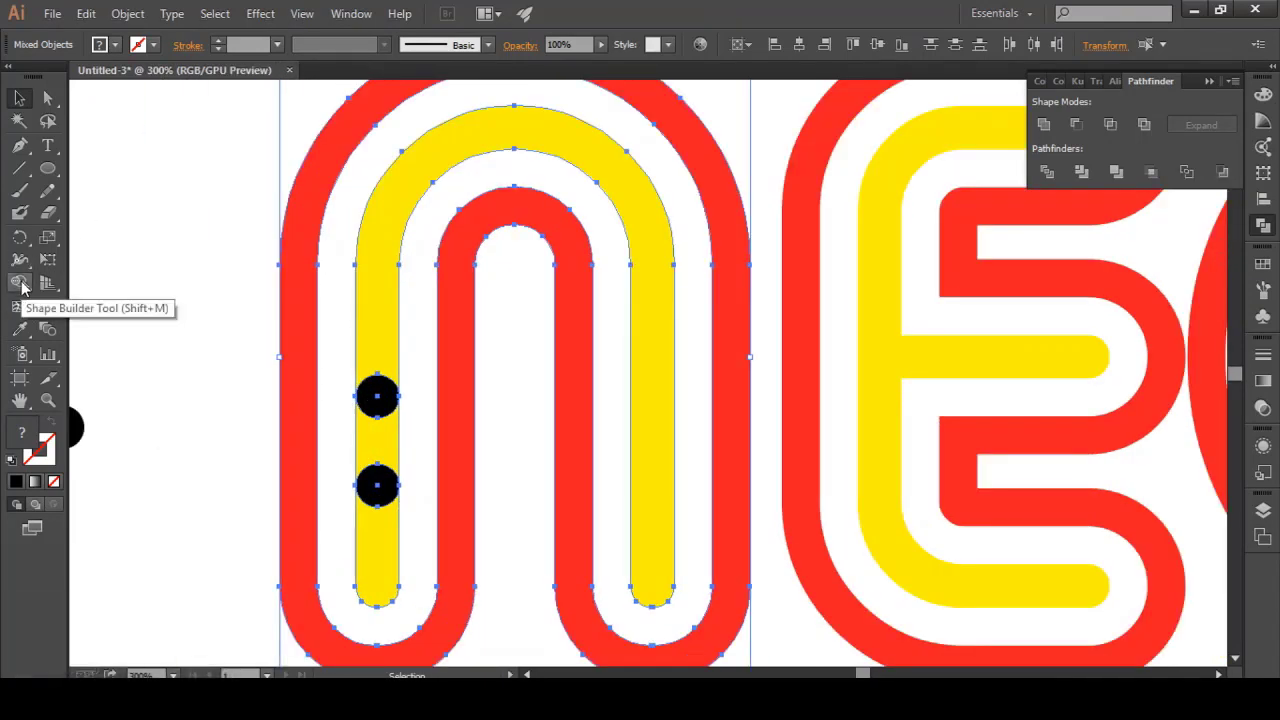
pyautogui.click(21, 284)
pyautogui.click(128, 284)
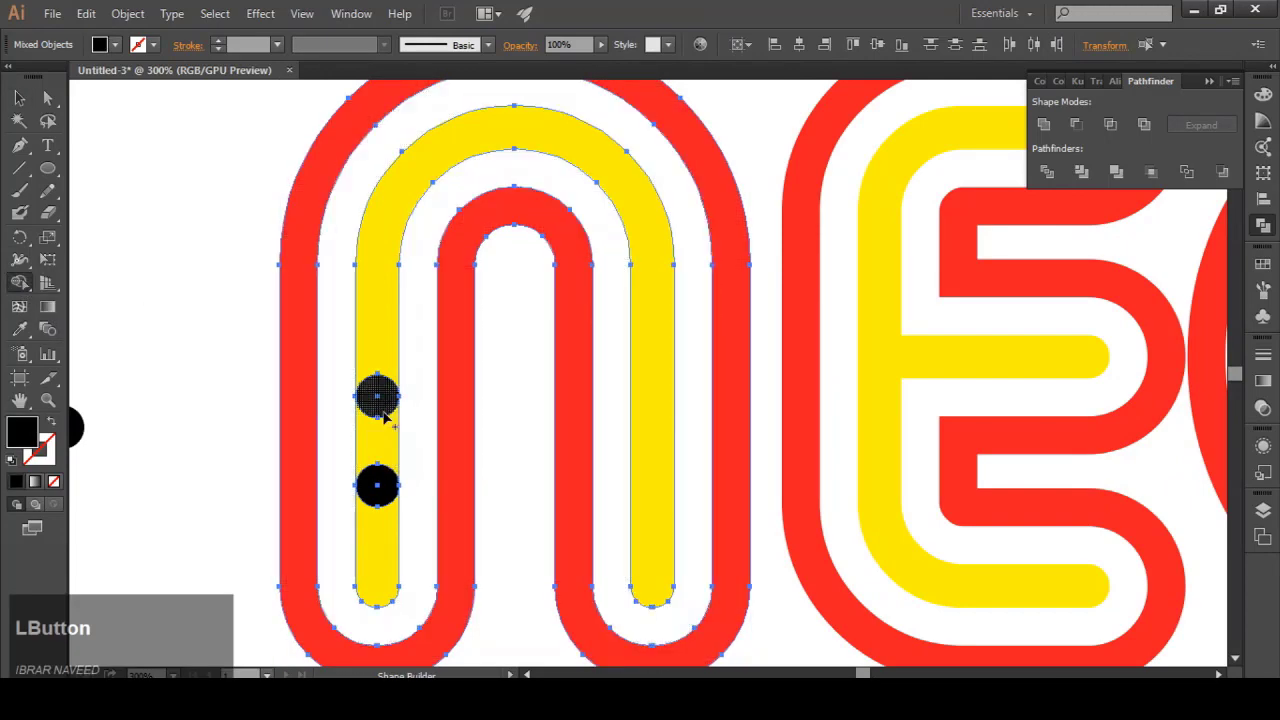
pyautogui.keyDown('alt'); pyautogui.click(383, 444); pyautogui.keyUp('alt')
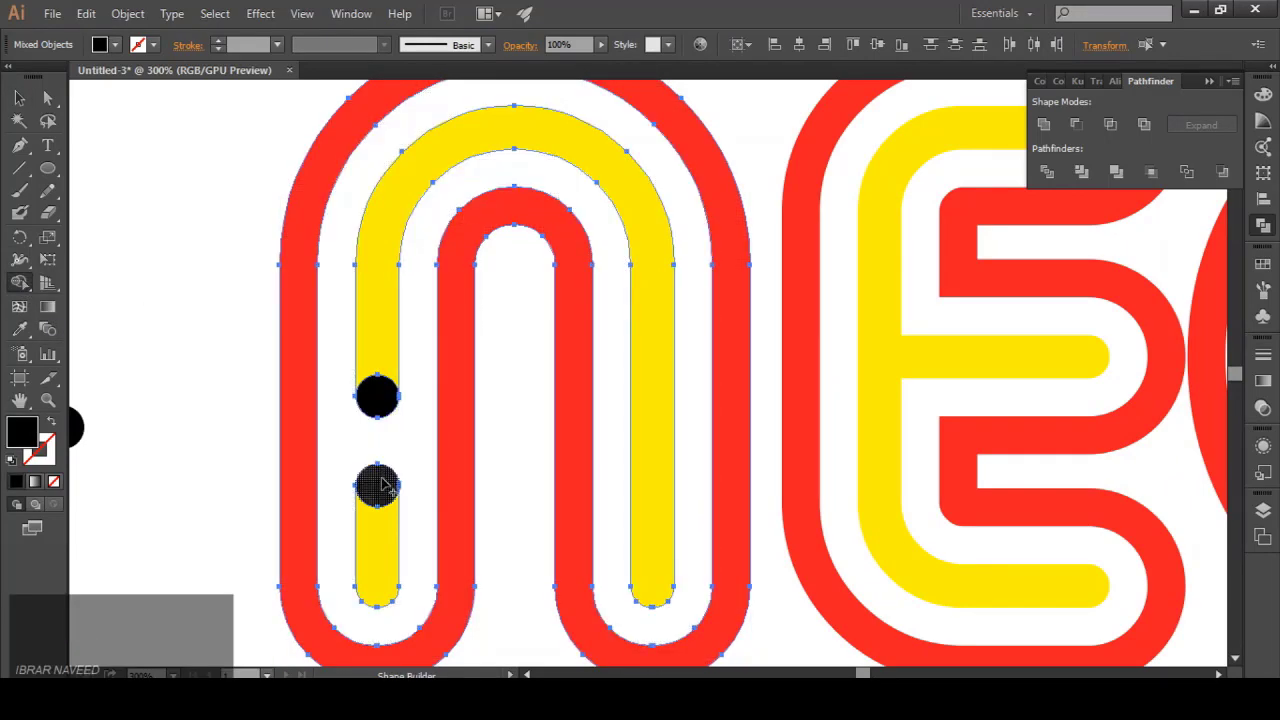
pyautogui.scroll(1, 378, 400)
pyautogui.moveTo(375, 390); pyautogui.dragTo(374, 340)
pyautogui.moveTo(371, 508); pyautogui.dragTo(380, 586)
pyautogui.scroll(-2, 252, 338)
pyautogui.press('v')
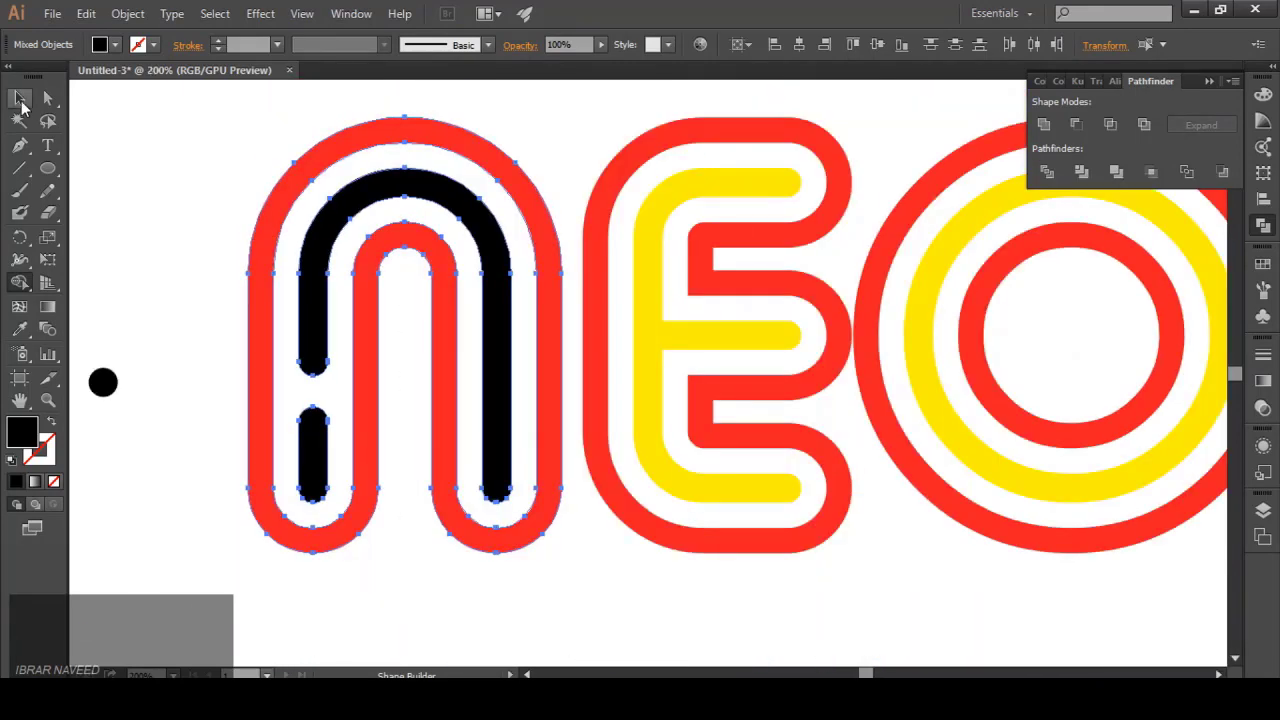
# Step: Recolor both black tube pieces of the first N with the yellow swatch and deselect them
pyautogui.click(336, 290)
pyautogui.click(326, 282)
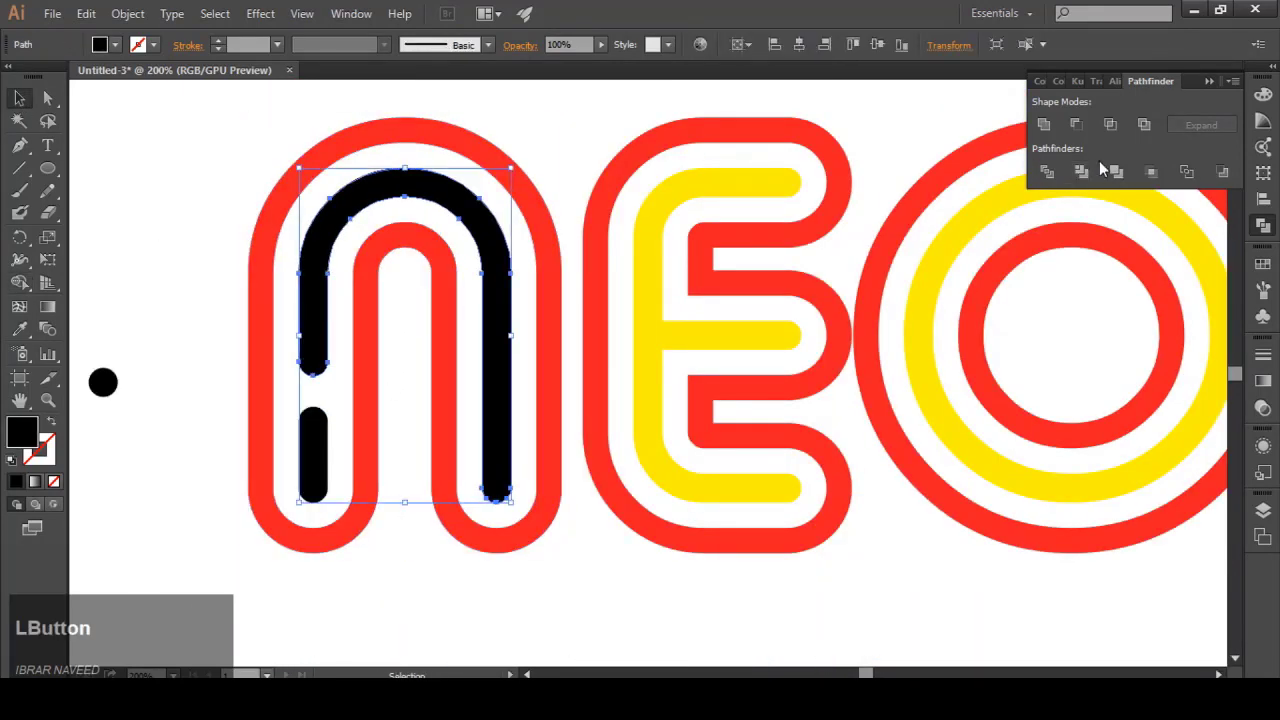
pyautogui.click(1209, 81)
pyautogui.click(1261, 265)
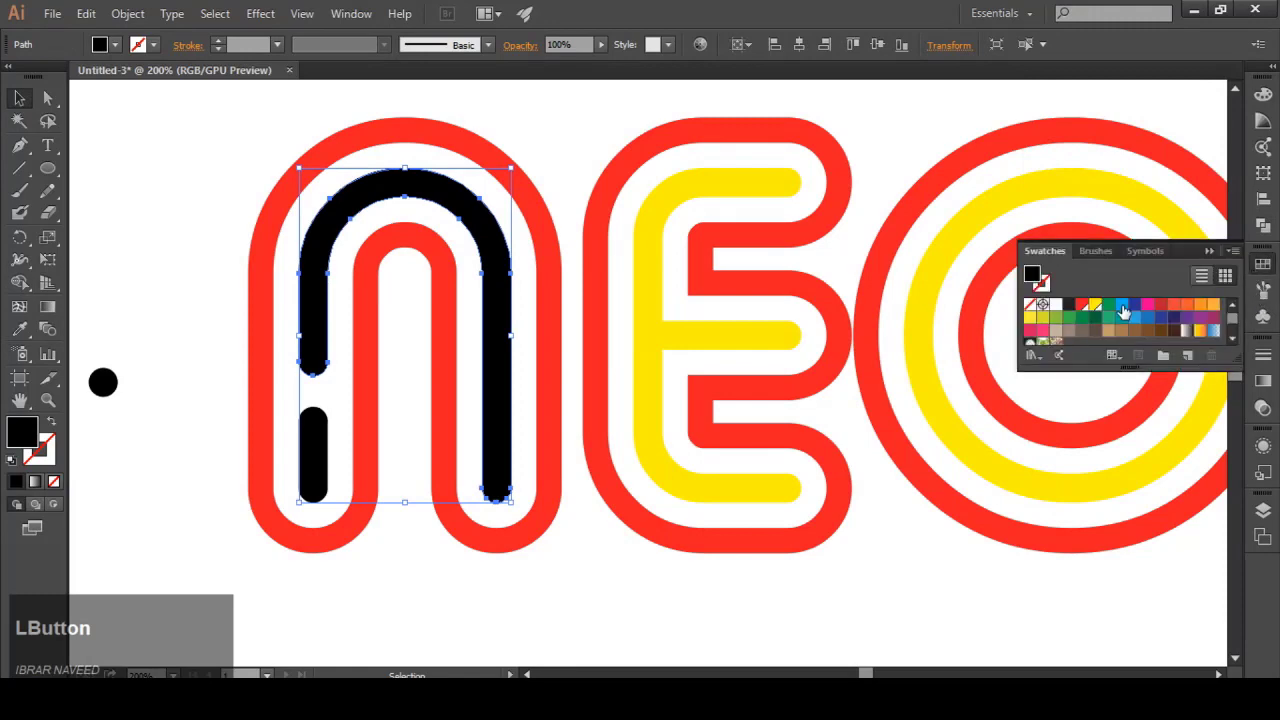
pyautogui.click(1097, 308)
pyautogui.click(220, 410)
pyautogui.click(312, 457)
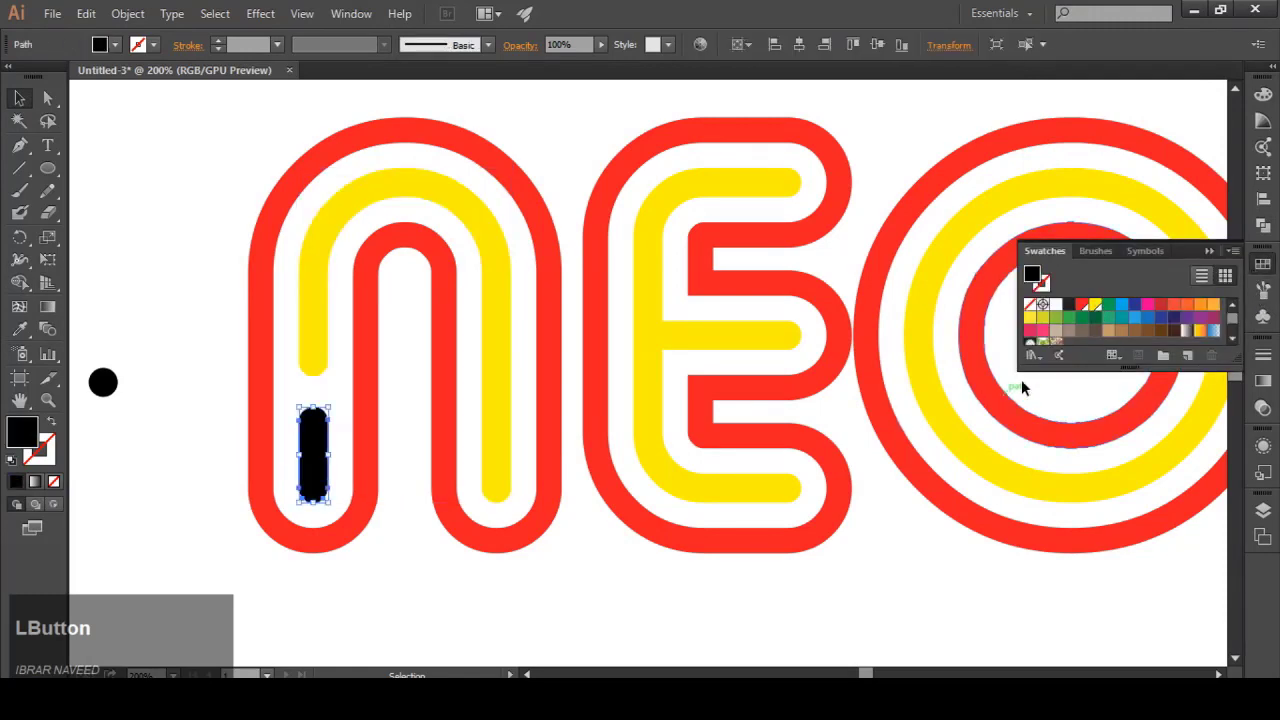
pyautogui.click(1095, 305)
pyautogui.click(193, 227)
# Step: Copy the spare black circle onto the upper part of the E's yellow stem, and duplicate it straight down to just above the middle arm
pyautogui.scroll(-2, 200, 240)
pyautogui.scroll(1, 215, 259)
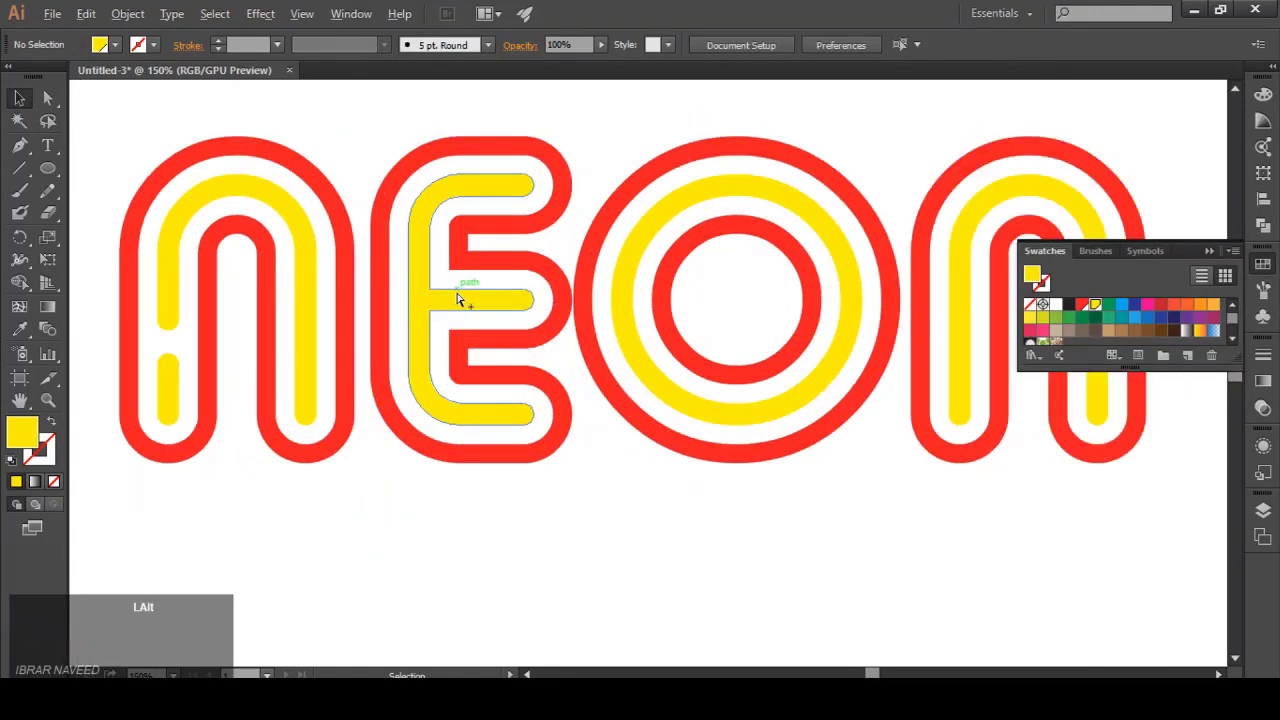
pyautogui.press('alt')
pyautogui.scroll(3, 430, 297)
pyautogui.scroll(-4, 383, 324)
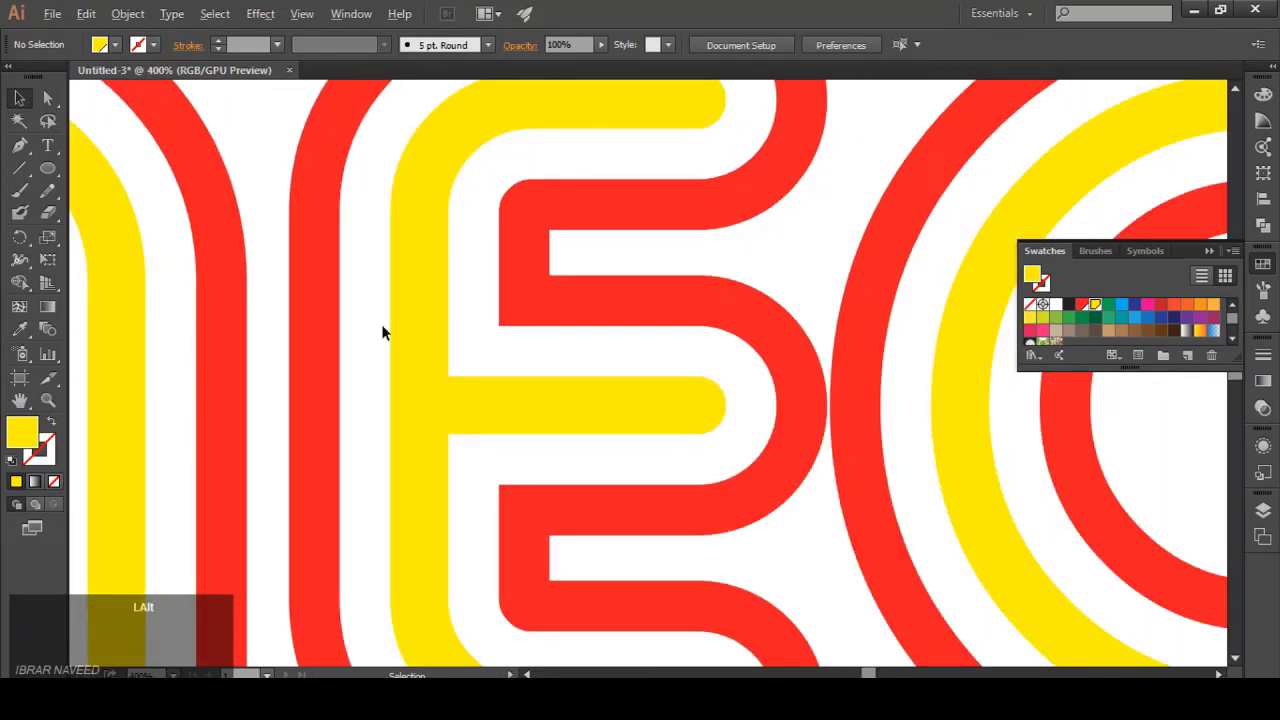
pyautogui.scroll(1, 160, 375)
pyautogui.moveTo(160, 375)
pyautogui.mouseDown()
pyautogui.moveTo(457, 337)
pyautogui.moveTo(432, 312)
pyautogui.mouseUp()
pyautogui.scroll(5, 432, 312)
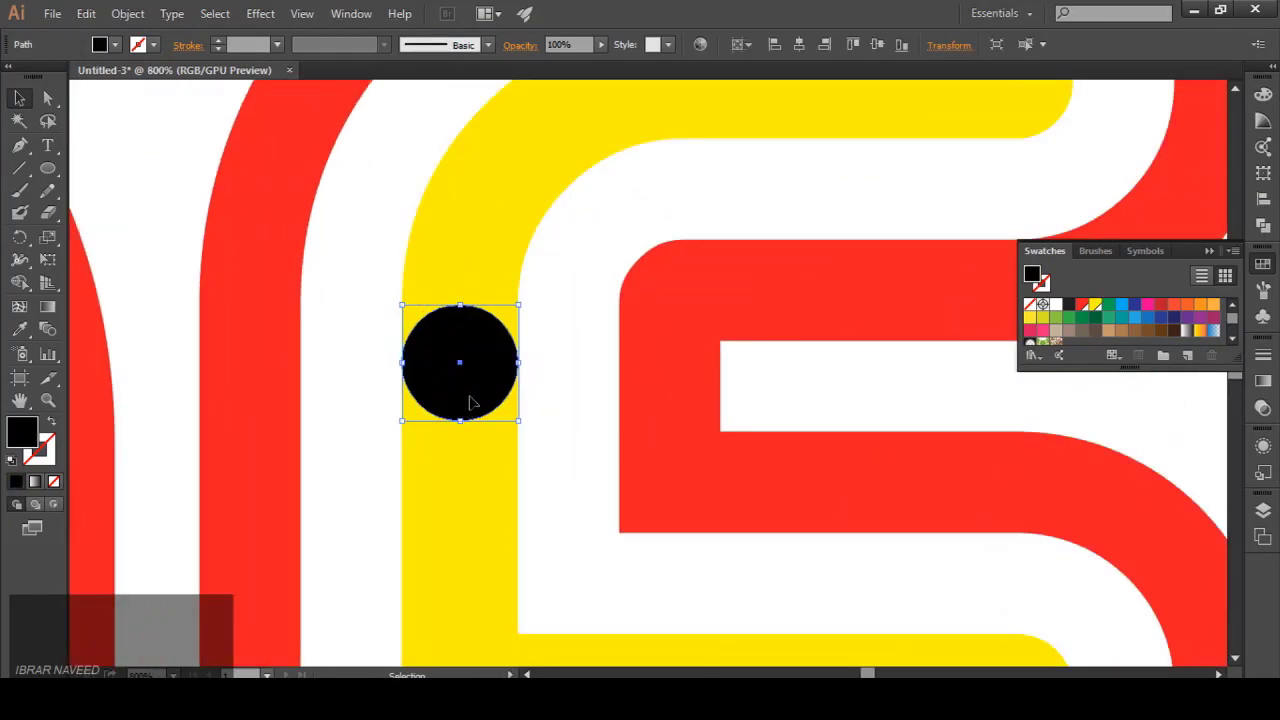
pyautogui.scroll(1, 468, 372)
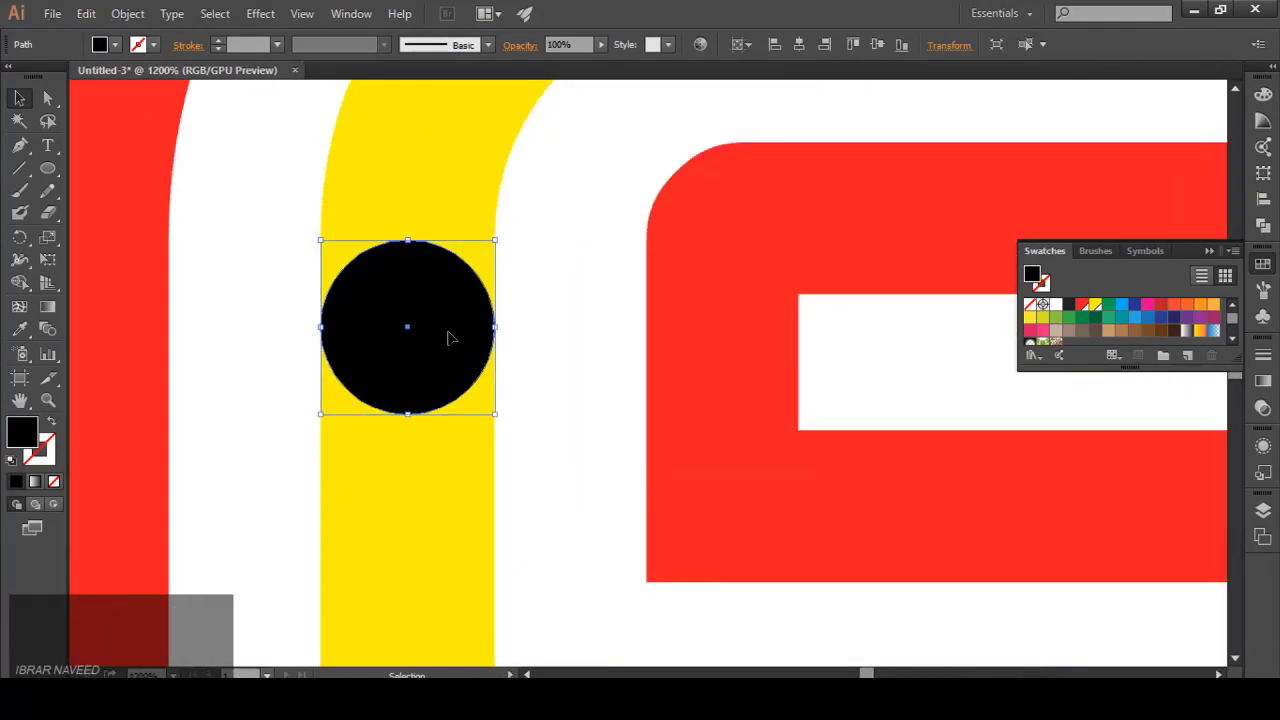
pyautogui.click(446, 514)
pyautogui.scroll(-2, 403, 340)
pyautogui.moveTo(419, 333); pyautogui.dragTo(420, 506)
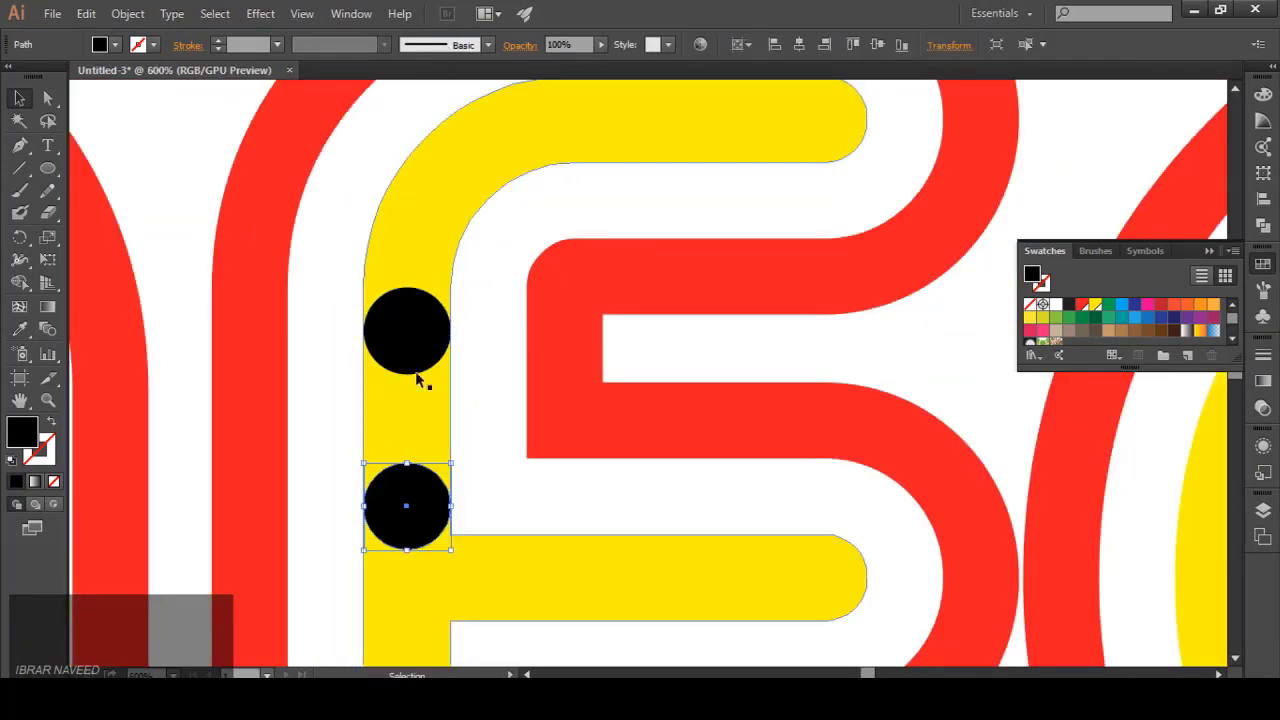
# Step: Select the E with its circles, remove the stem segment between them with Shape Builder, and merge each circle into the adjoining tube
pyautogui.scroll(-2, 294, 278)
pyautogui.moveTo(245, 192); pyautogui.dragTo(327, 278)
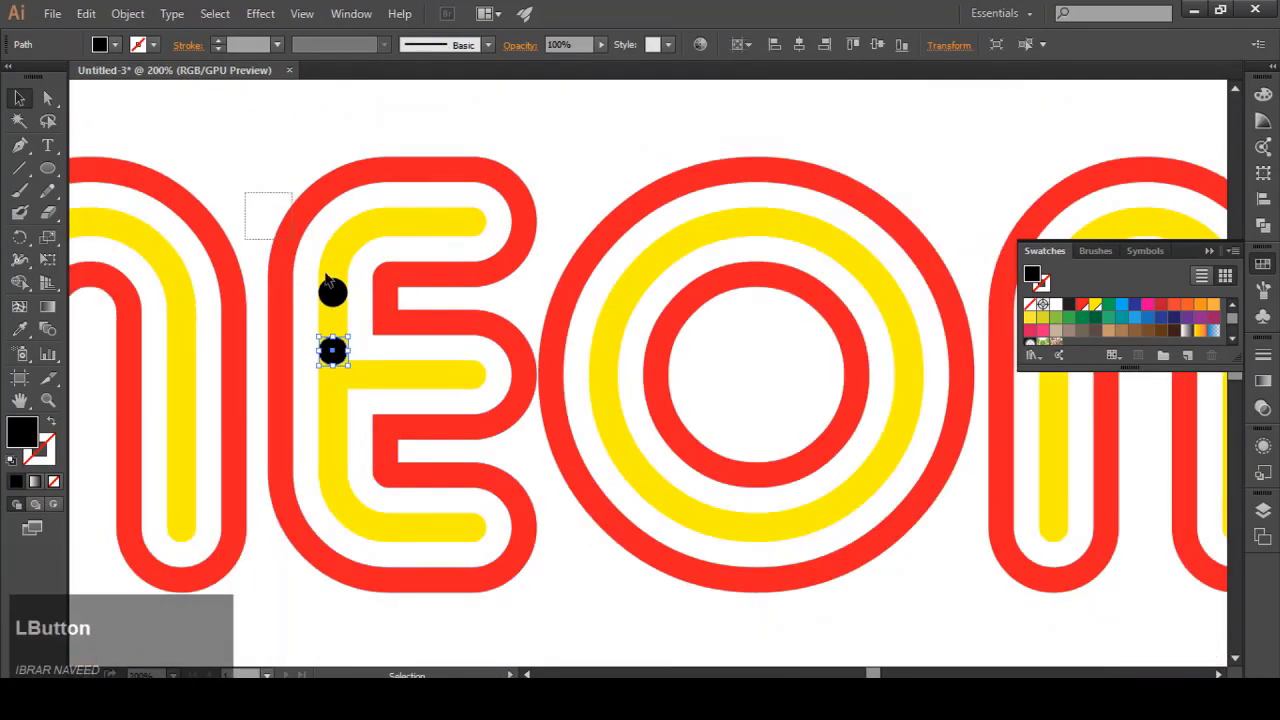
pyautogui.moveTo(290, 208); pyautogui.dragTo(336, 349)
pyautogui.scroll(2, 307, 331)
pyautogui.moveTo(306, 166); pyautogui.dragTo(431, 434)
pyautogui.click(21, 283)
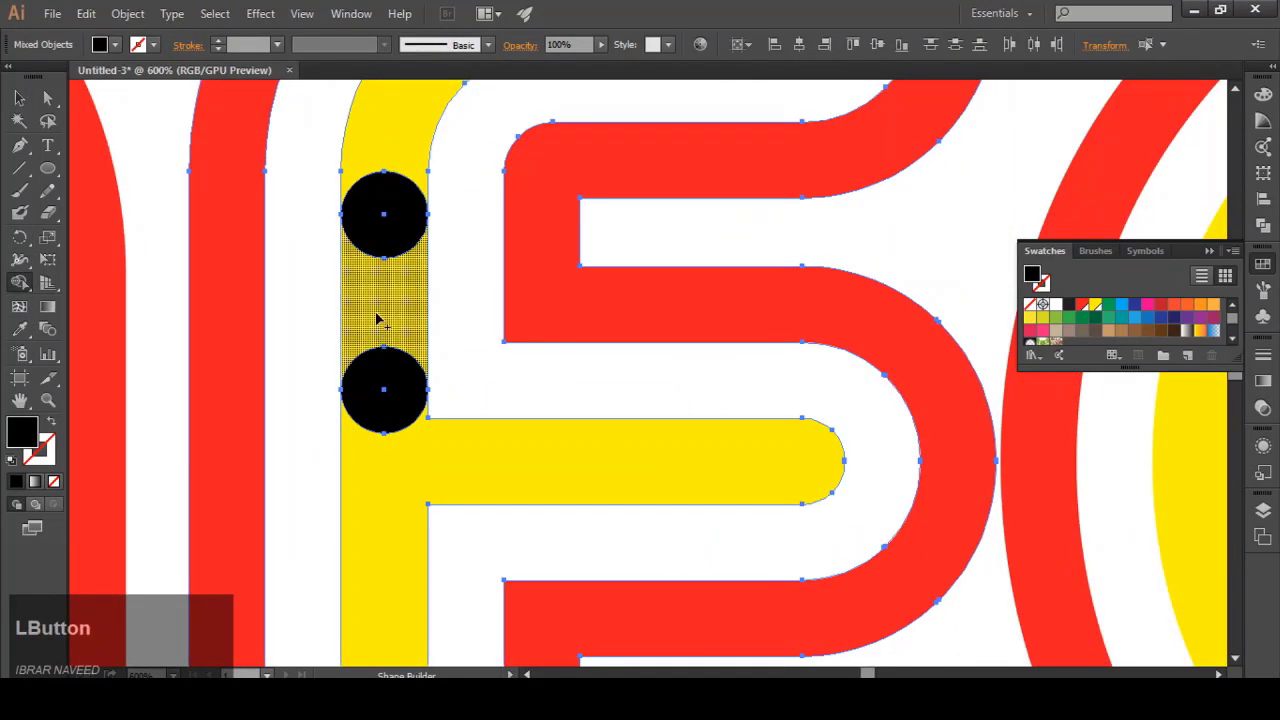
pyautogui.keyDown('alt'); pyautogui.click(385, 300); pyautogui.keyUp('alt')
pyautogui.moveTo(380, 194); pyautogui.dragTo(391, 143)
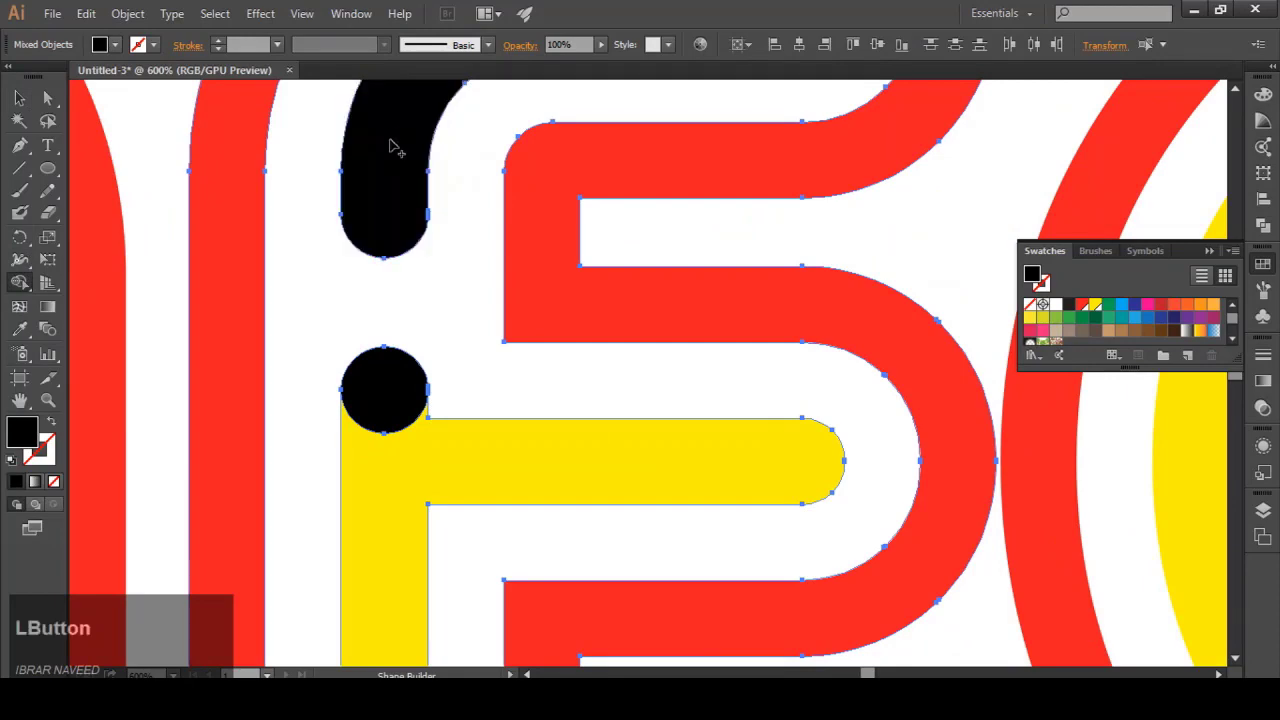
pyautogui.moveTo(386, 392); pyautogui.dragTo(390, 510)
pyautogui.scroll(-3, 326, 382)
pyautogui.click(20, 98)
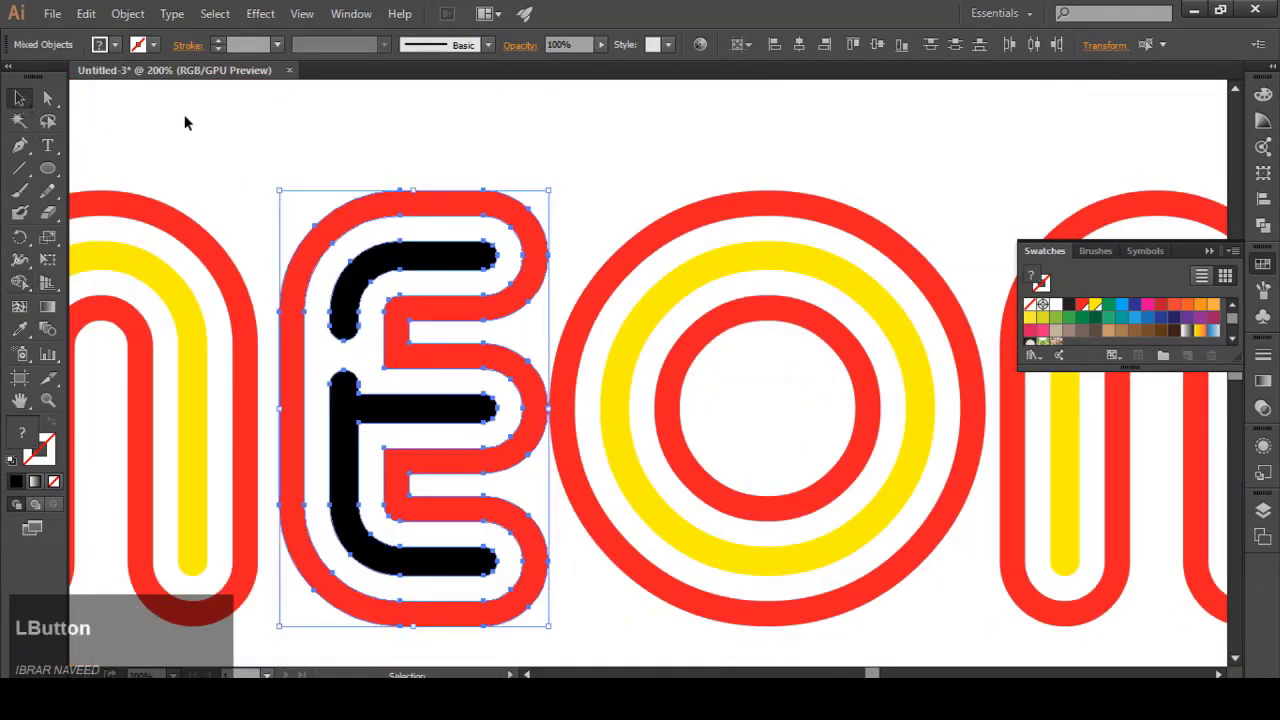
# Step: Recolor the E's black tube pieces with the yellow swatch and deselect them
pyautogui.click(186, 118)
pyautogui.click(345, 292)
pyautogui.click(1095, 304)
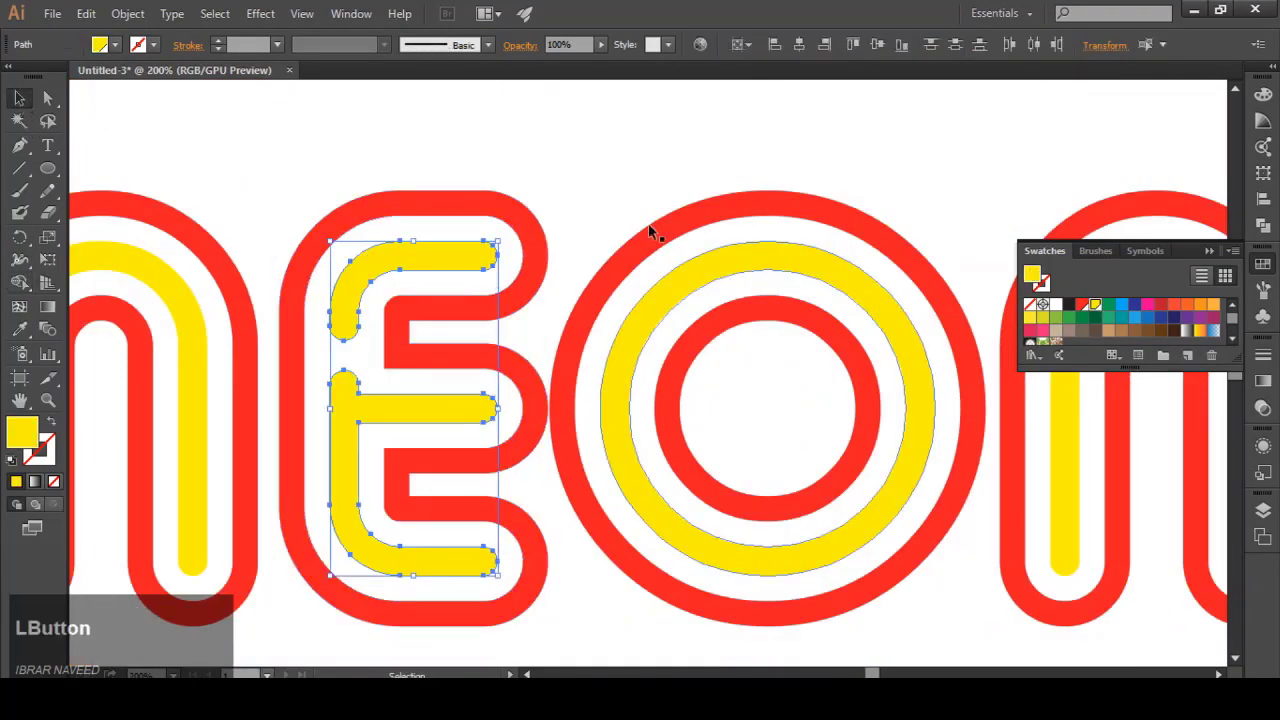
pyautogui.click(600, 200)
# Step: Move the spare black circle from beside the first N onto the upper-right part of the O's yellow ring
pyautogui.scroll(-3, 443, 320)
pyautogui.scroll(3, 423, 266)
pyautogui.scroll(-4, 449, 320)
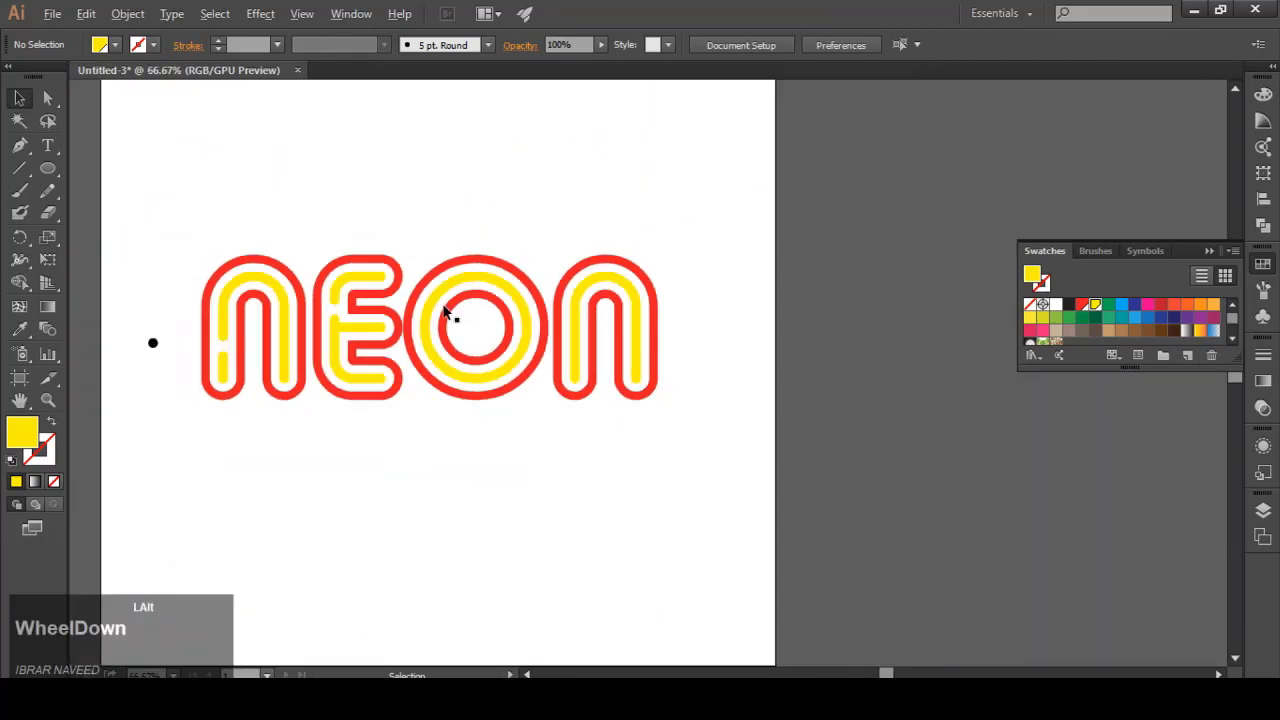
pyautogui.moveTo(156, 343); pyautogui.dragTo(428, 256)
pyautogui.scroll(4, 430, 262)
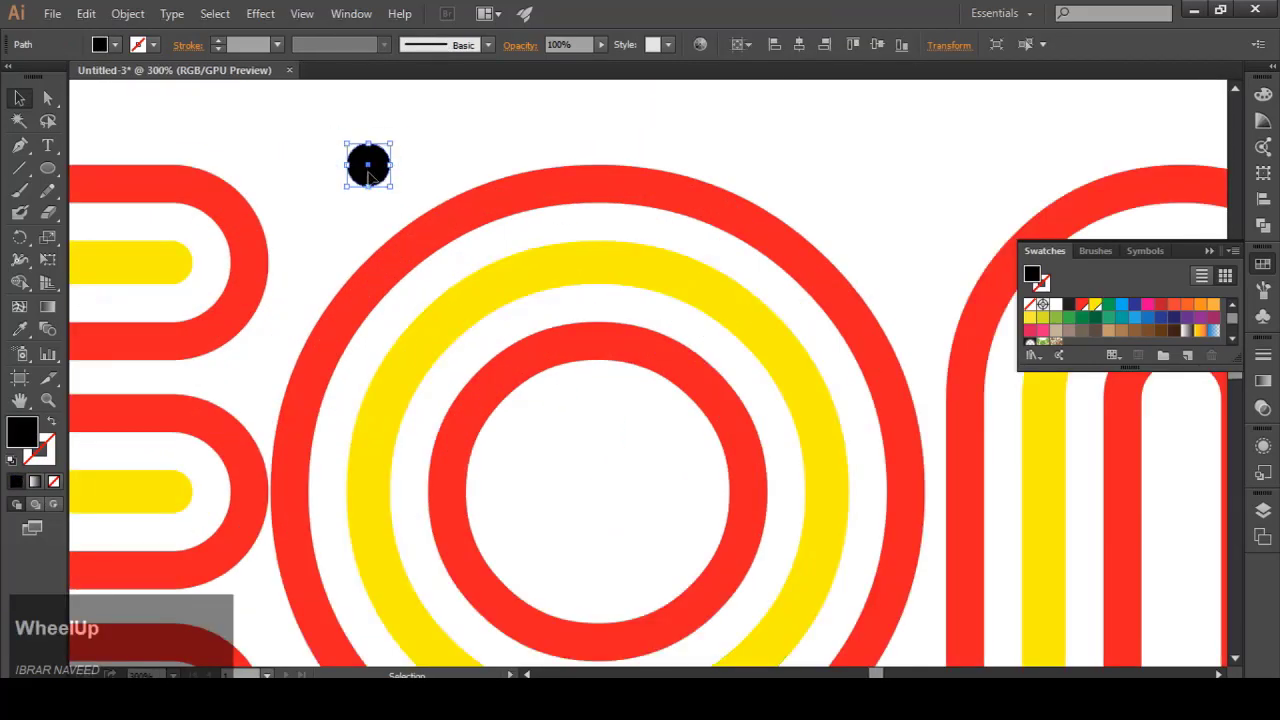
pyautogui.moveTo(366, 163); pyautogui.dragTo(760, 345)
pyautogui.press('alt')
pyautogui.scroll(2, 866, 438)
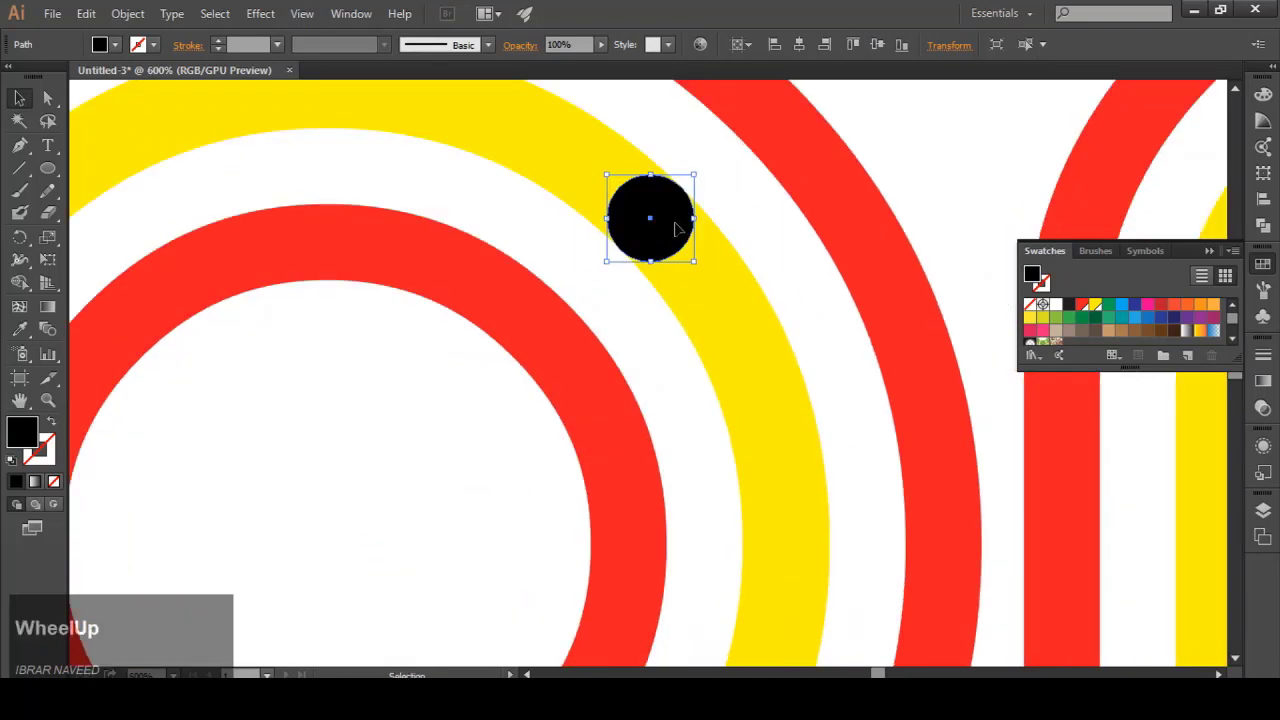
# Step: Duplicate the O's circle onto the blank area between the O and the last N, and again farther down the ring's right side
pyautogui.scroll(-3, 675, 230)
pyautogui.moveTo(623, 267); pyautogui.dragTo(720, 163)
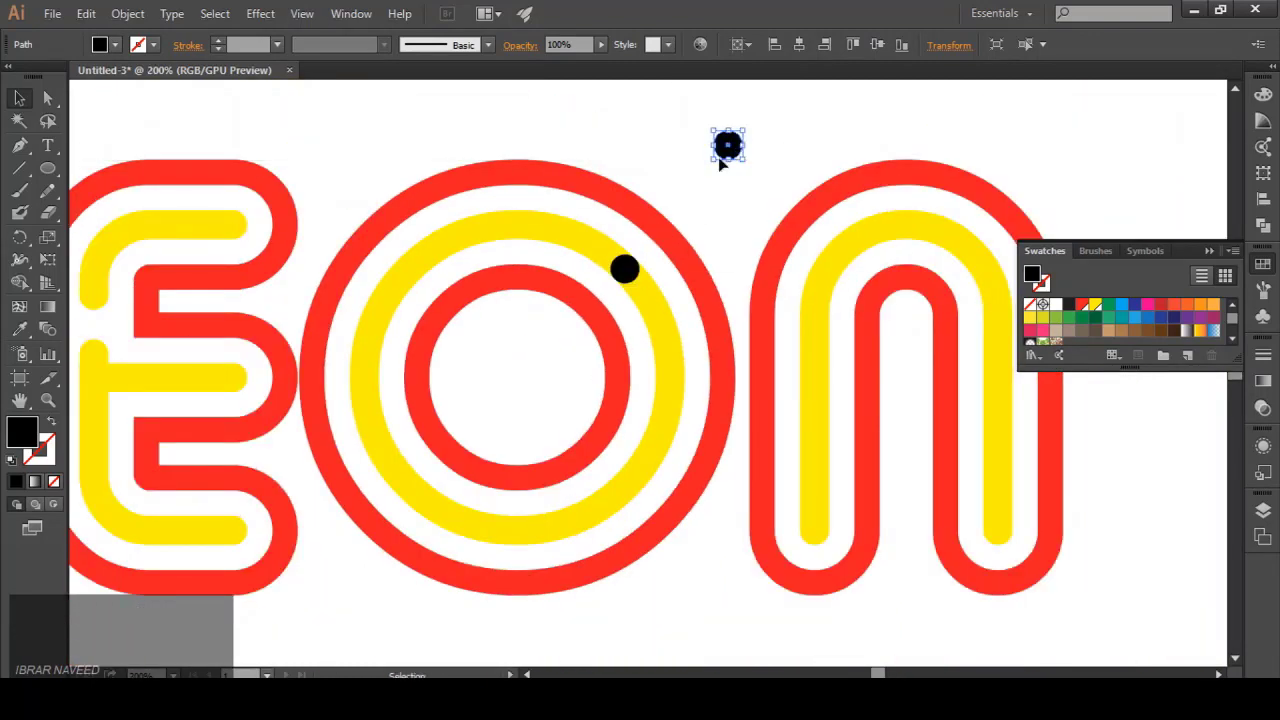
pyautogui.scroll(2, 645, 286)
pyautogui.moveTo(612, 265); pyautogui.dragTo(708, 425)
pyautogui.click(731, 361)
pyautogui.scroll(2, 695, 421)
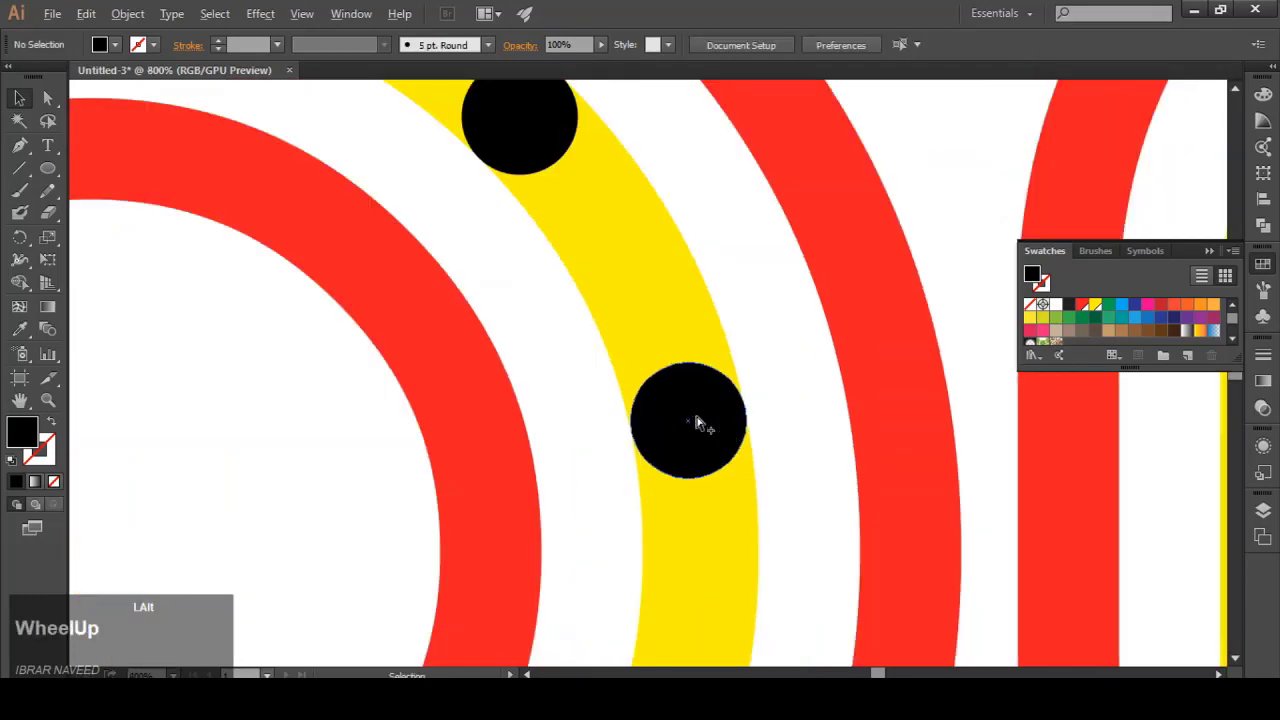
pyautogui.scroll(-1, 490, 335)
pyautogui.click(20, 98)
pyautogui.scroll(-2, 609, 374)
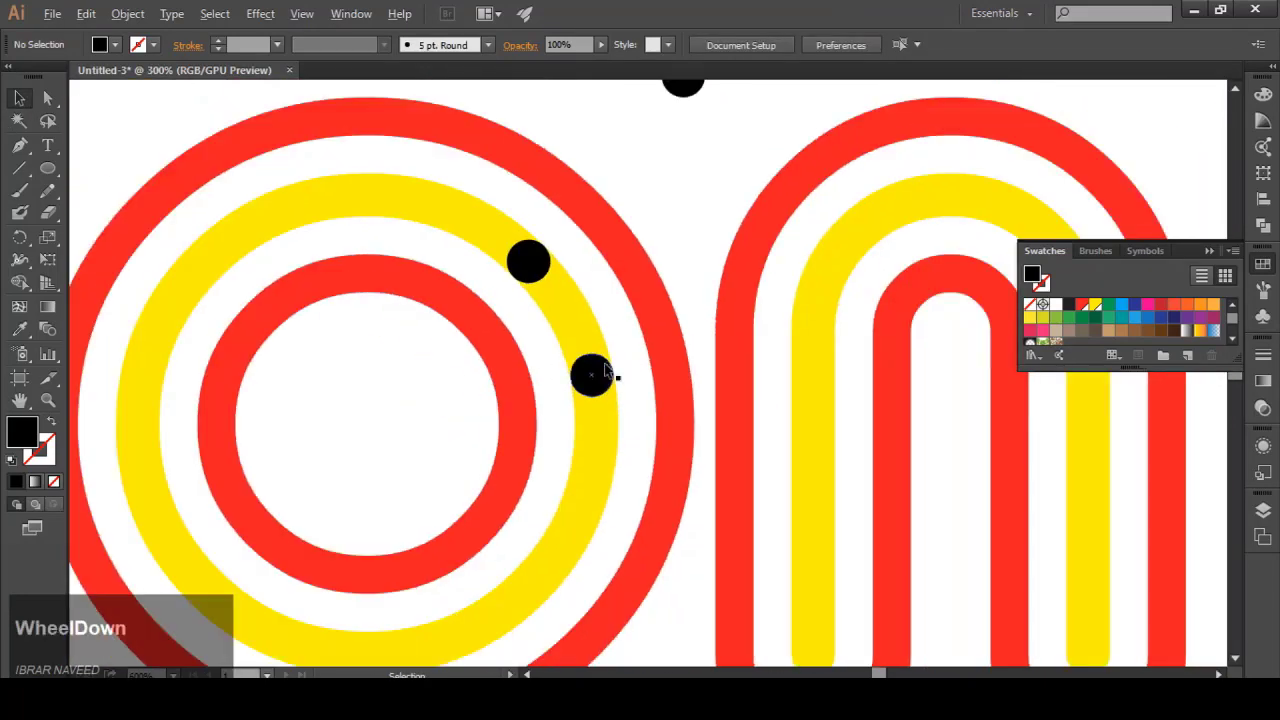
pyautogui.moveTo(609, 374); pyautogui.dragTo(482, 262)
pyautogui.click(22, 285)
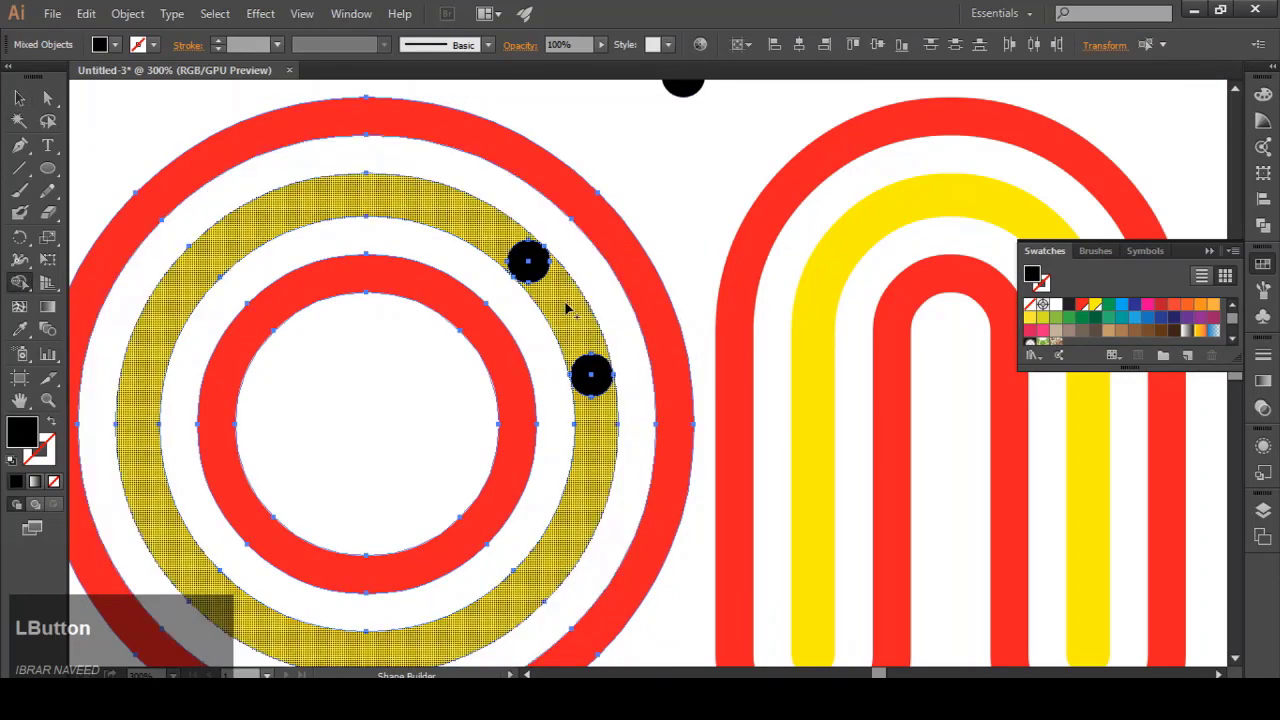
pyautogui.click(20, 98)
pyautogui.click(714, 170)
# Step: Check the O's circles in Outline view and enlarge the lower one slightly so it crosses both edges of the yellow ring
pyautogui.scroll(4, 531, 263)
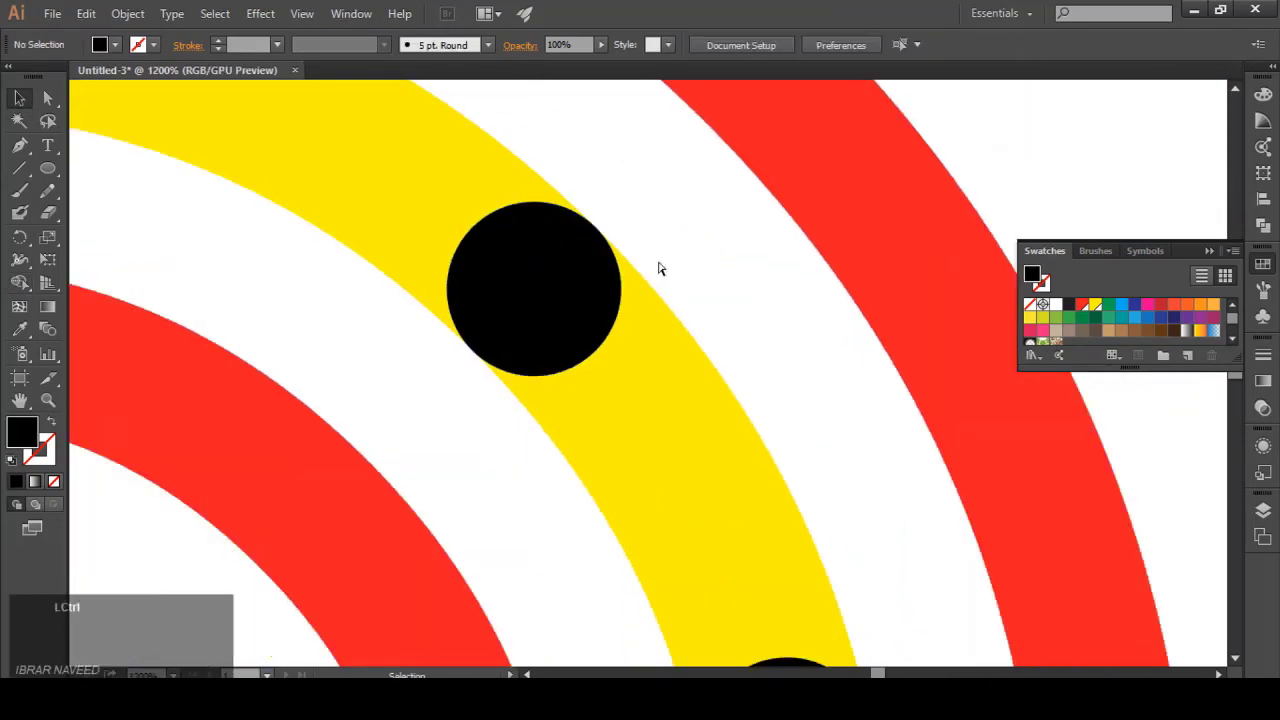
pyautogui.hotkey('ctrl', 'y')
pyautogui.scroll(-2, 570, 250)
pyautogui.scroll(3, 677, 462)
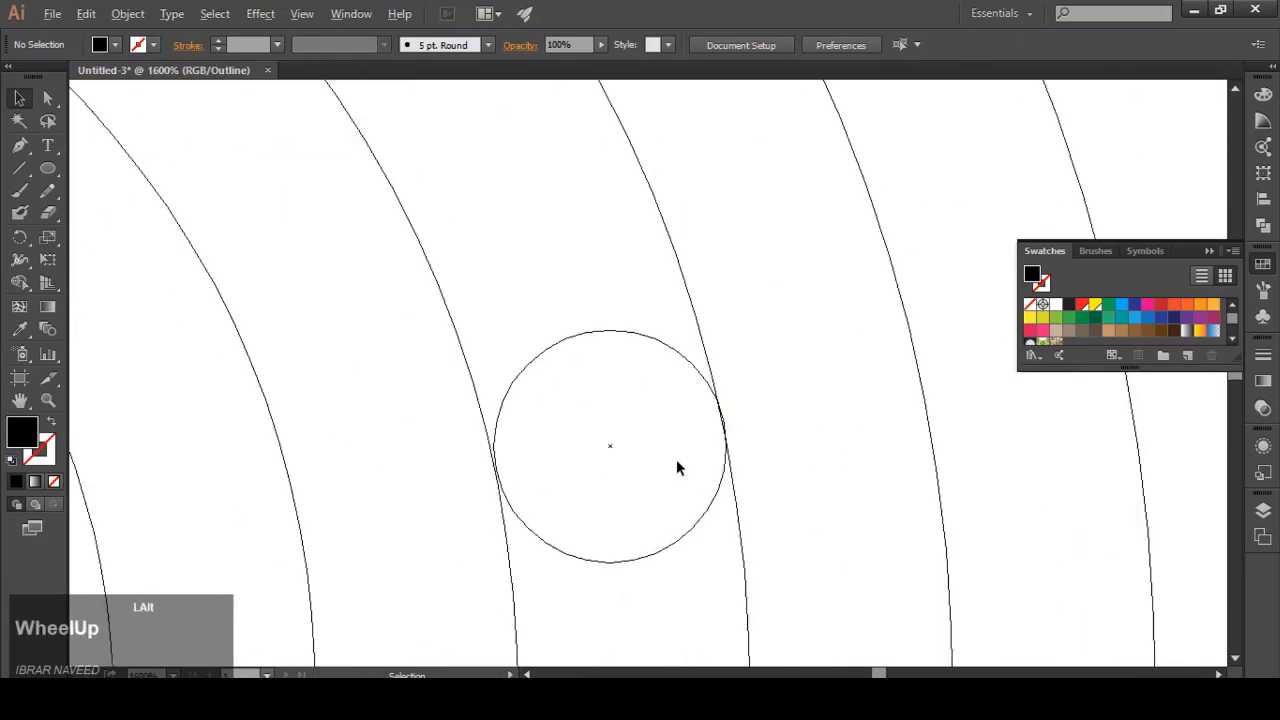
pyautogui.scroll(2, 487, 440)
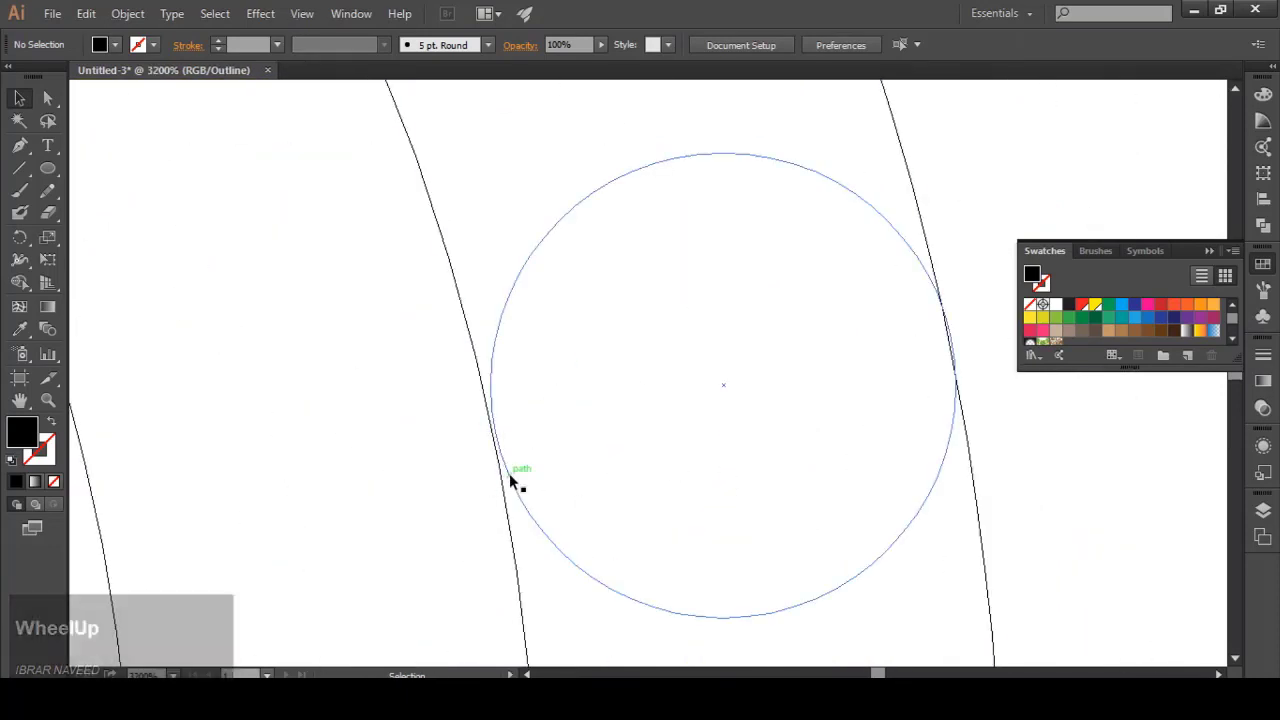
pyautogui.moveTo(509, 473); pyautogui.dragTo(516, 480)
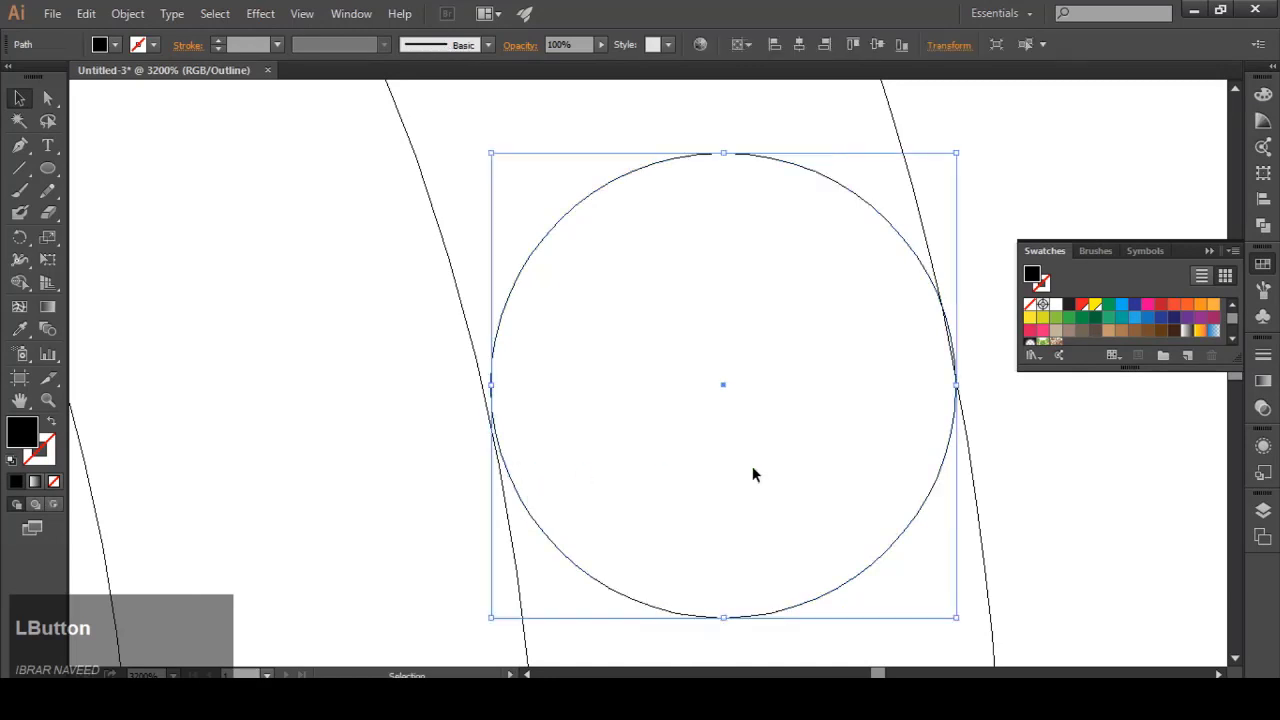
pyautogui.moveTo(492, 617); pyautogui.dragTo(486, 620)
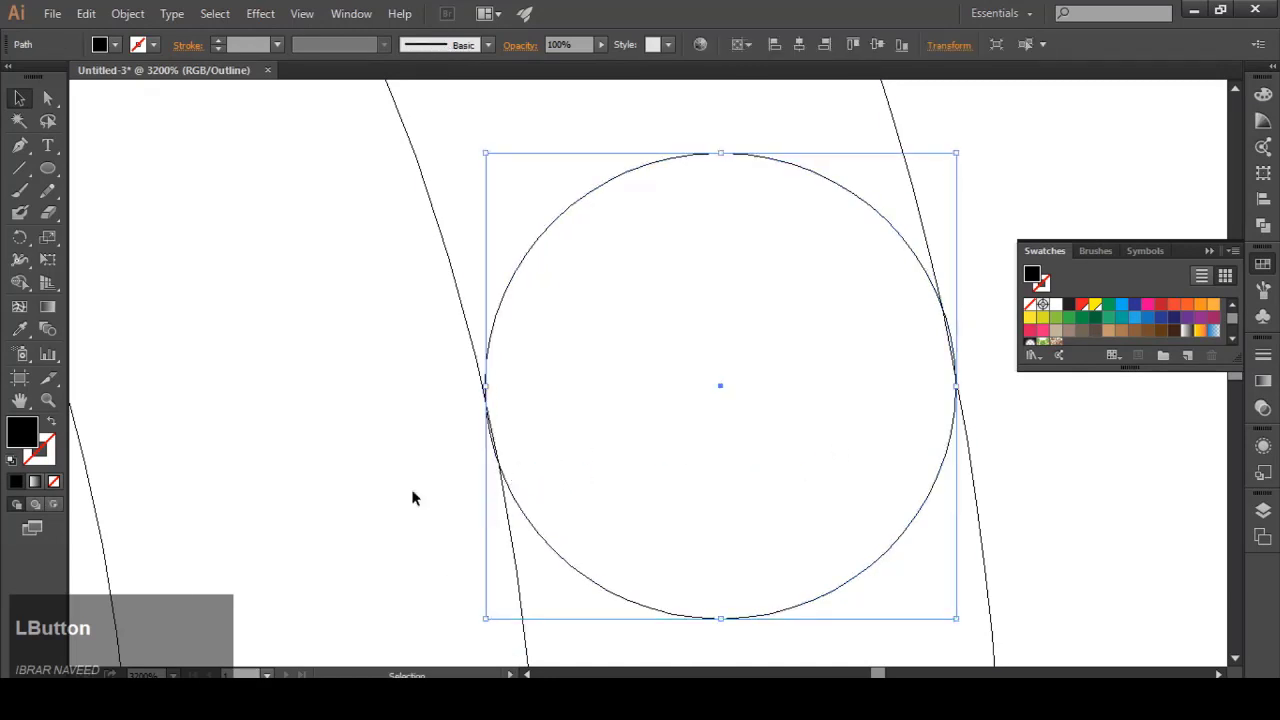
pyautogui.click(536, 464)
pyautogui.scroll(-4, 548, 428)
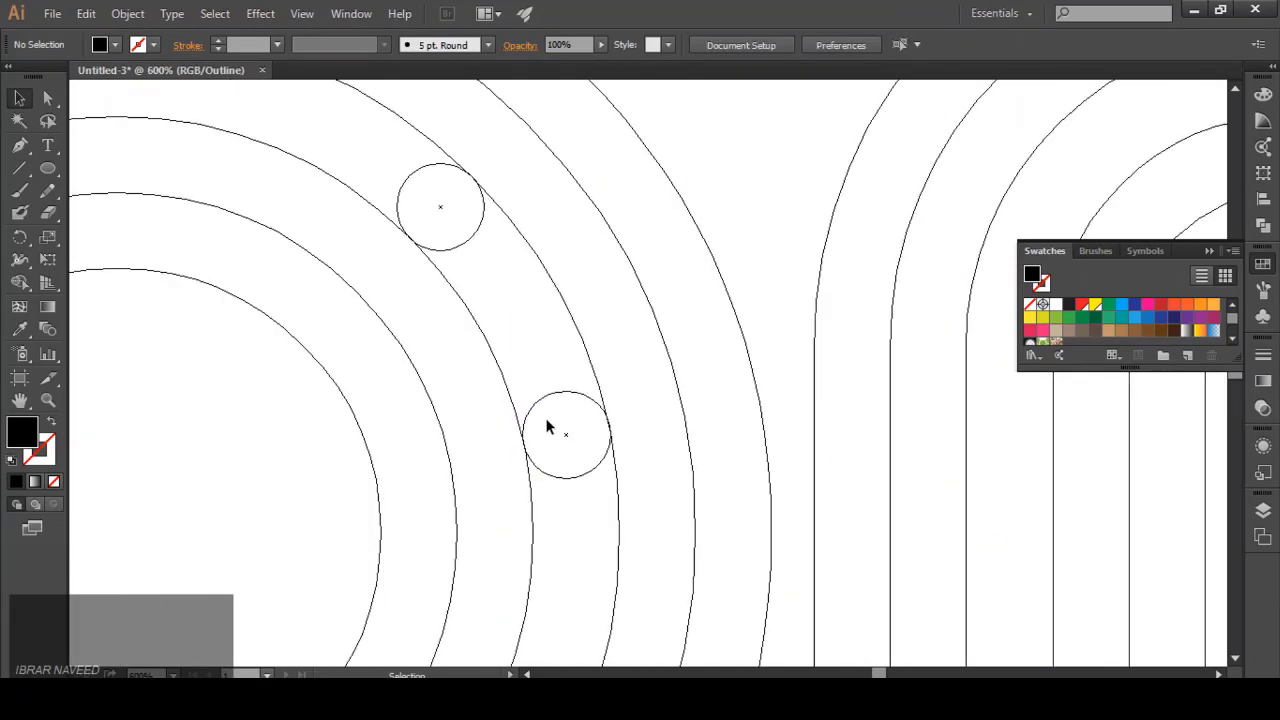
pyautogui.hotkey('ctrl', 'y')
# Step: Select the O with its circles, remove the ring segment between them with Shape Builder, and merge both circles into the remaining ring
pyautogui.moveTo(650, 422)
pyautogui.mouseDown()
pyautogui.moveTo(570, 357)
pyautogui.moveTo(412, 184)
pyautogui.mouseUp()
pyautogui.click(20, 284)
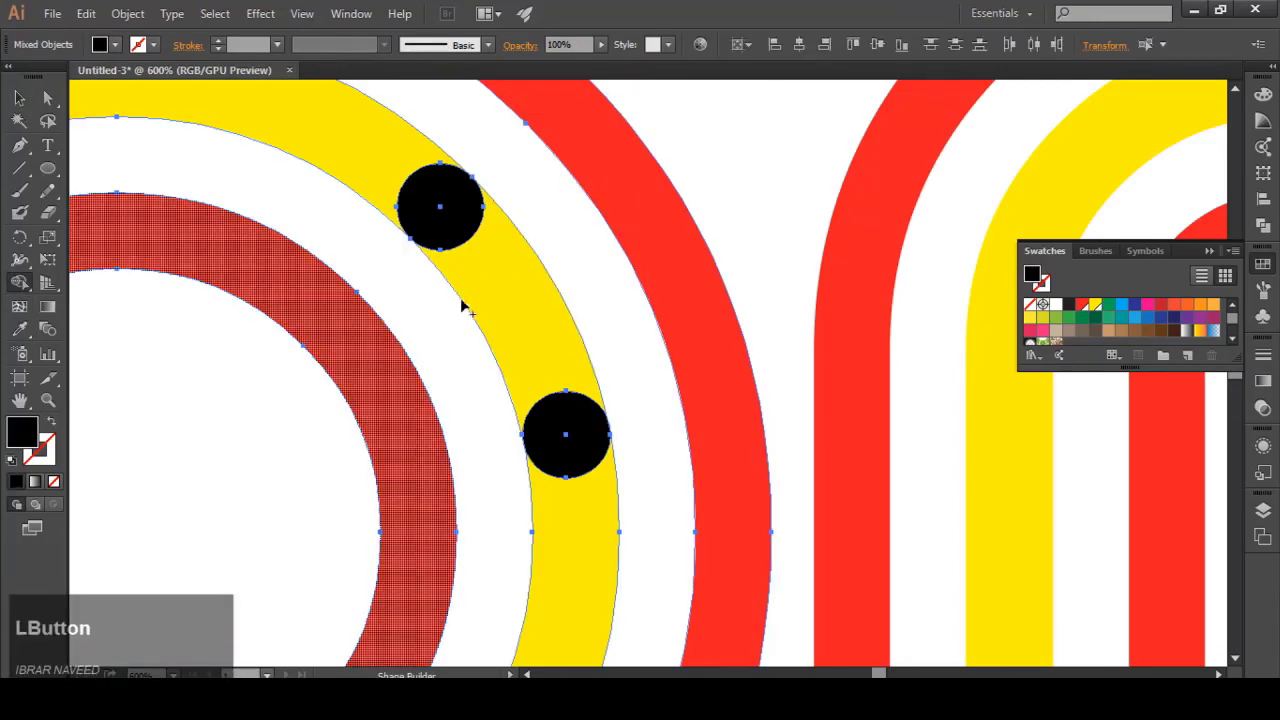
pyautogui.keyDown('alt'); pyautogui.click(529, 303); pyautogui.keyUp('alt')
pyautogui.moveTo(529, 306)
pyautogui.mouseDown()
pyautogui.moveTo(373, 163)
pyautogui.moveTo(596, 462)
pyautogui.mouseUp()
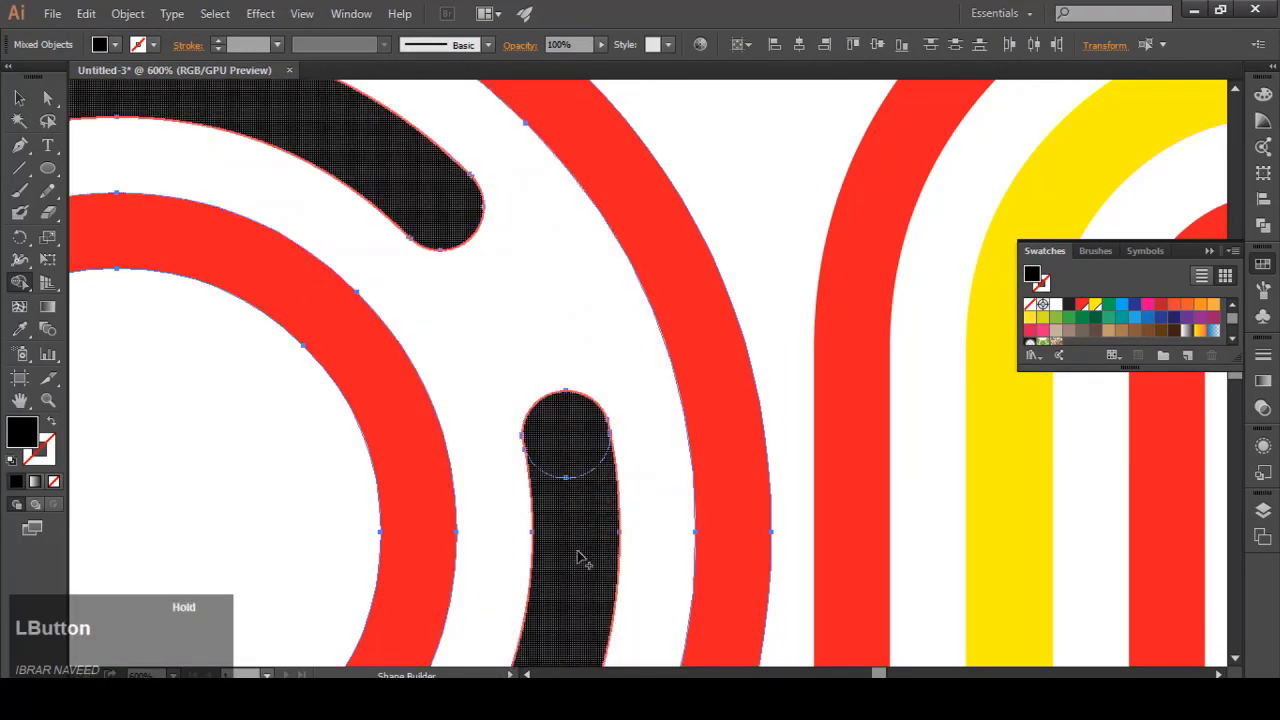
pyautogui.scroll(3, 543, 289)
pyautogui.click(19, 97)
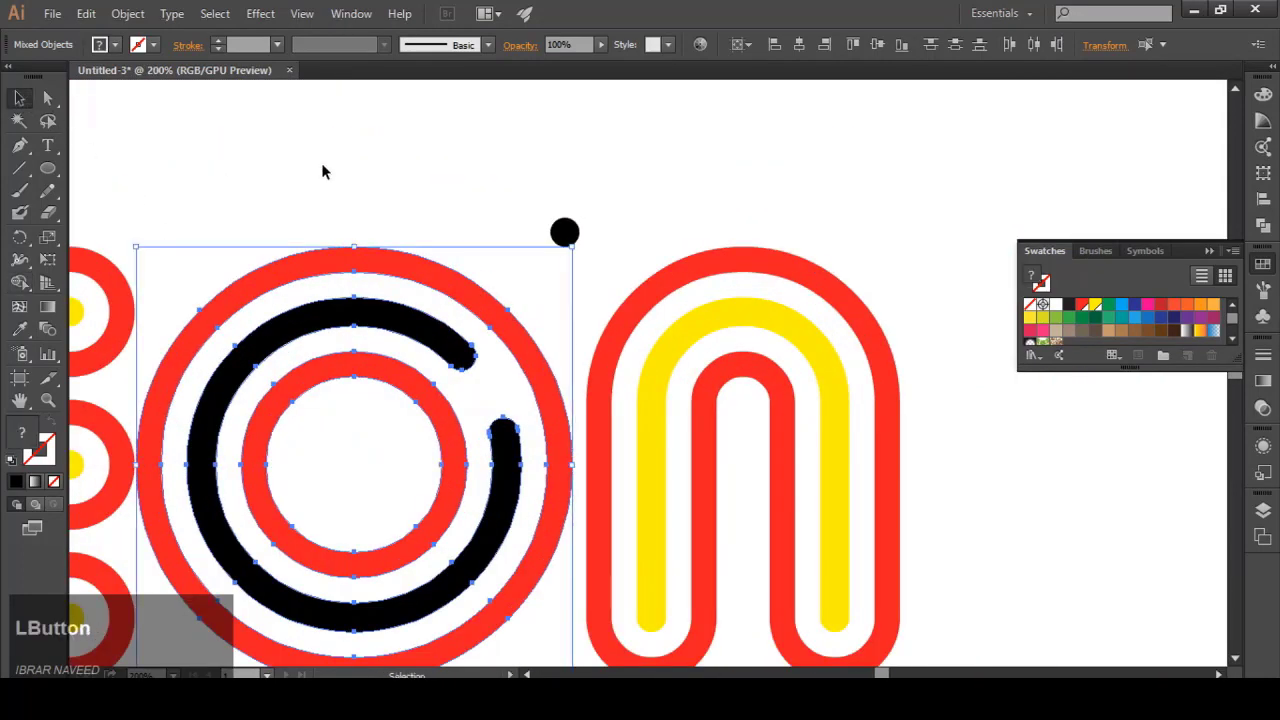
# Step: Recolor the O's black open ring with the yellow swatch and deselect it
pyautogui.click(323, 171)
pyautogui.click(414, 337)
pyautogui.click(1095, 304)
pyautogui.click(600, 245)
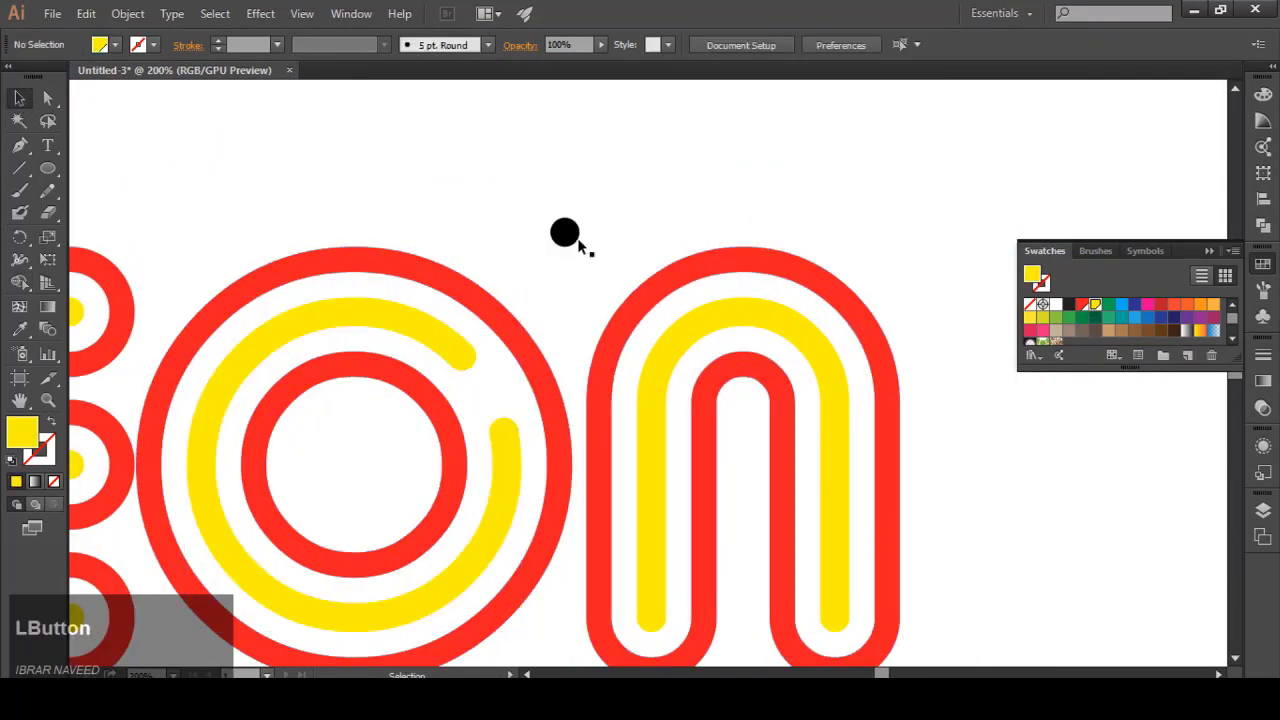
# Step: Copy the black circle onto the last N's left yellow leg and duplicate it straight upward on the same leg
pyautogui.moveTo(565, 235); pyautogui.dragTo(650, 492)
pyautogui.scroll(3, 651, 491)
pyautogui.scroll(-1, 654, 371)
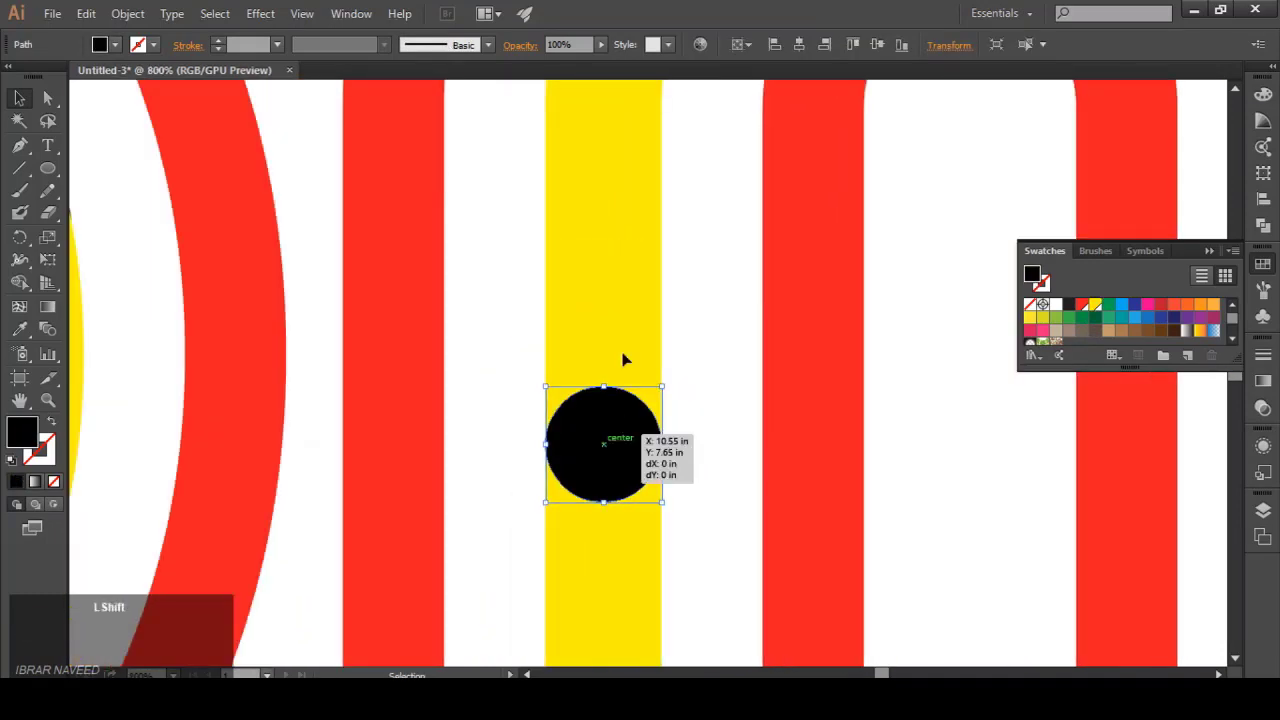
pyautogui.moveTo(622, 360); pyautogui.dragTo(622, 180)
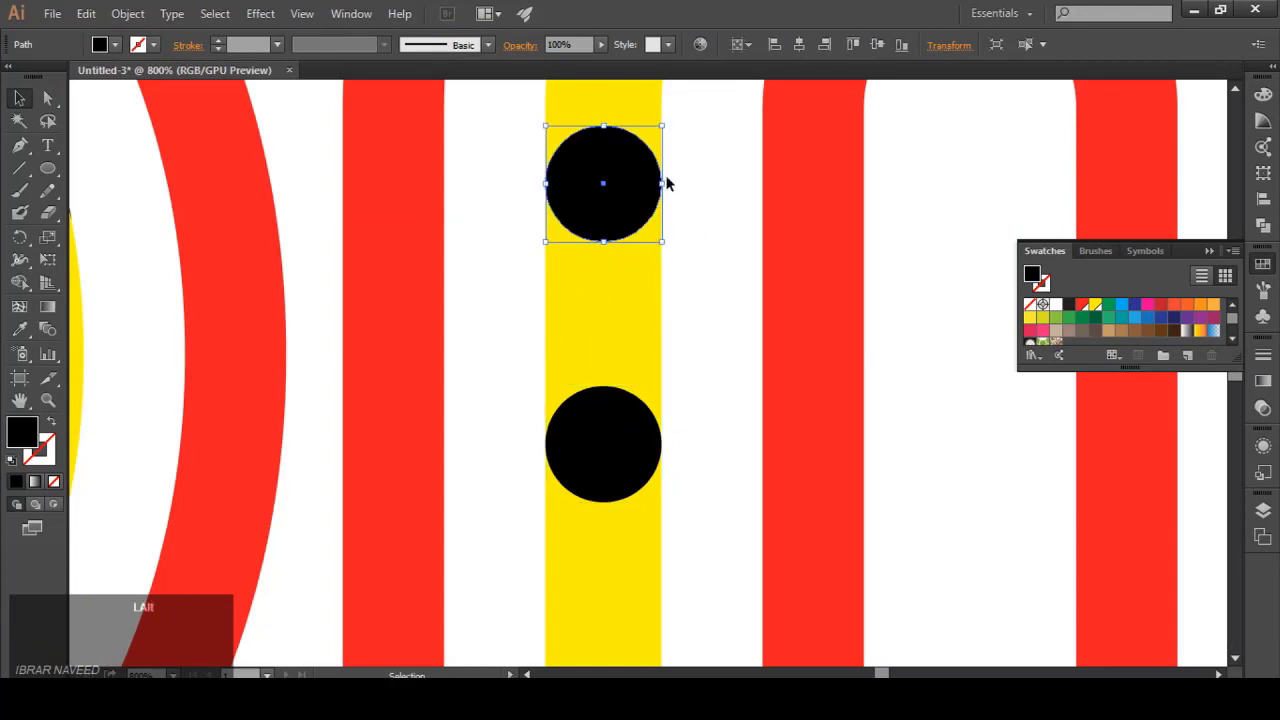
pyautogui.scroll(3, 630, 195)
pyautogui.click(651, 280)
pyautogui.scroll(-3, 449, 180)
pyautogui.scroll(3, 383, 172)
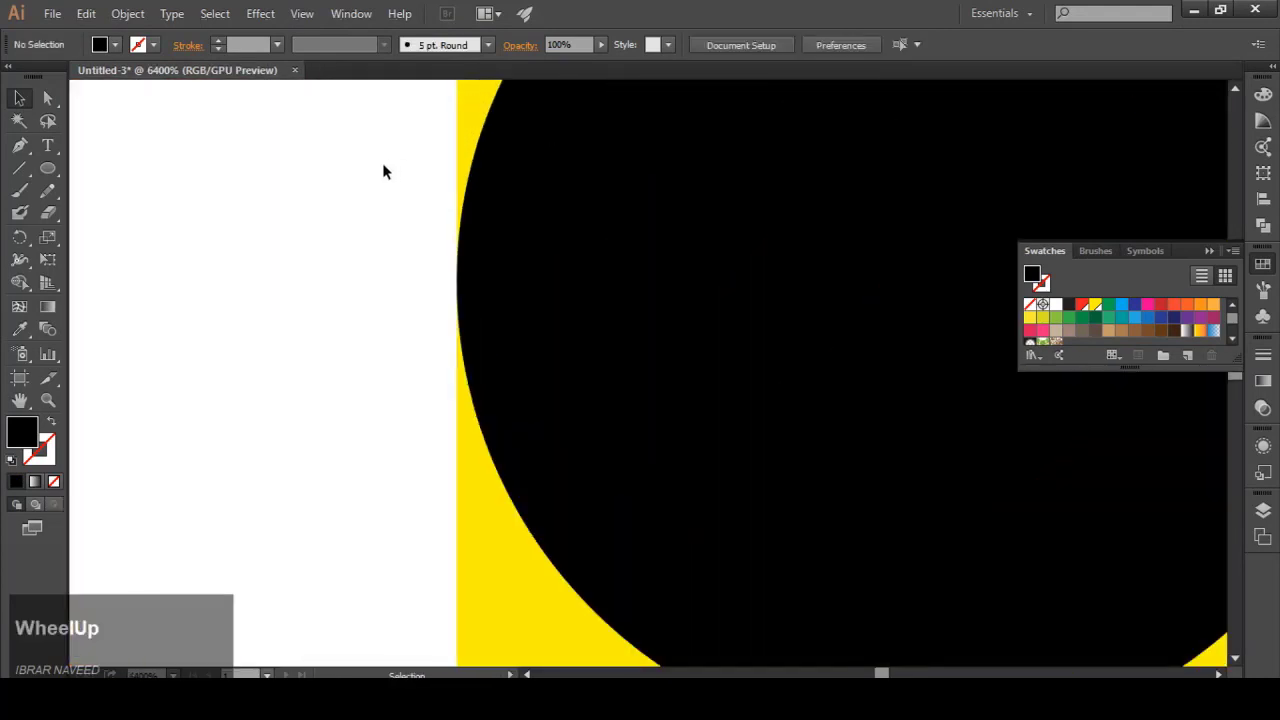
pyautogui.scroll(-5, 383, 172)
# Step: Select the last N with its circles, remove the yellow segment between them with Shape Builder, and merge each circle into its adjoining tube
pyautogui.moveTo(431, 263); pyautogui.dragTo(391, 186)
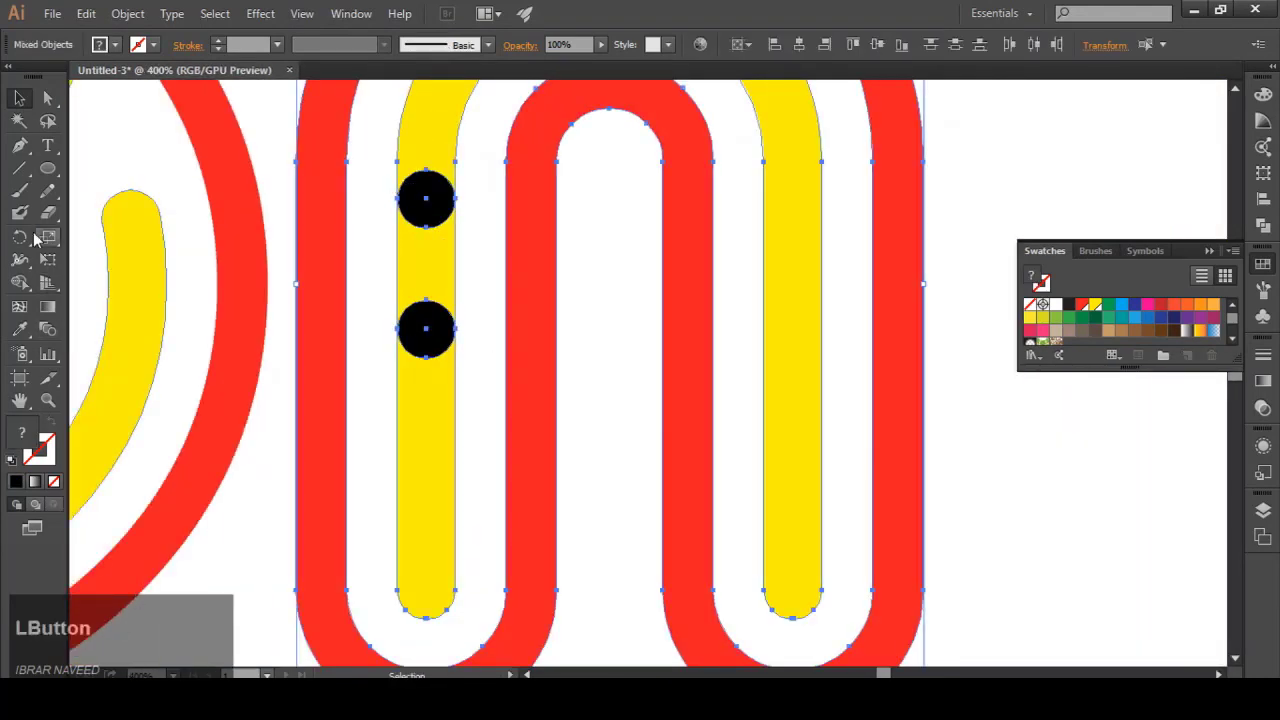
pyautogui.click(24, 282)
pyautogui.keyDown('alt'); pyautogui.click(425, 270); pyautogui.keyUp('alt')
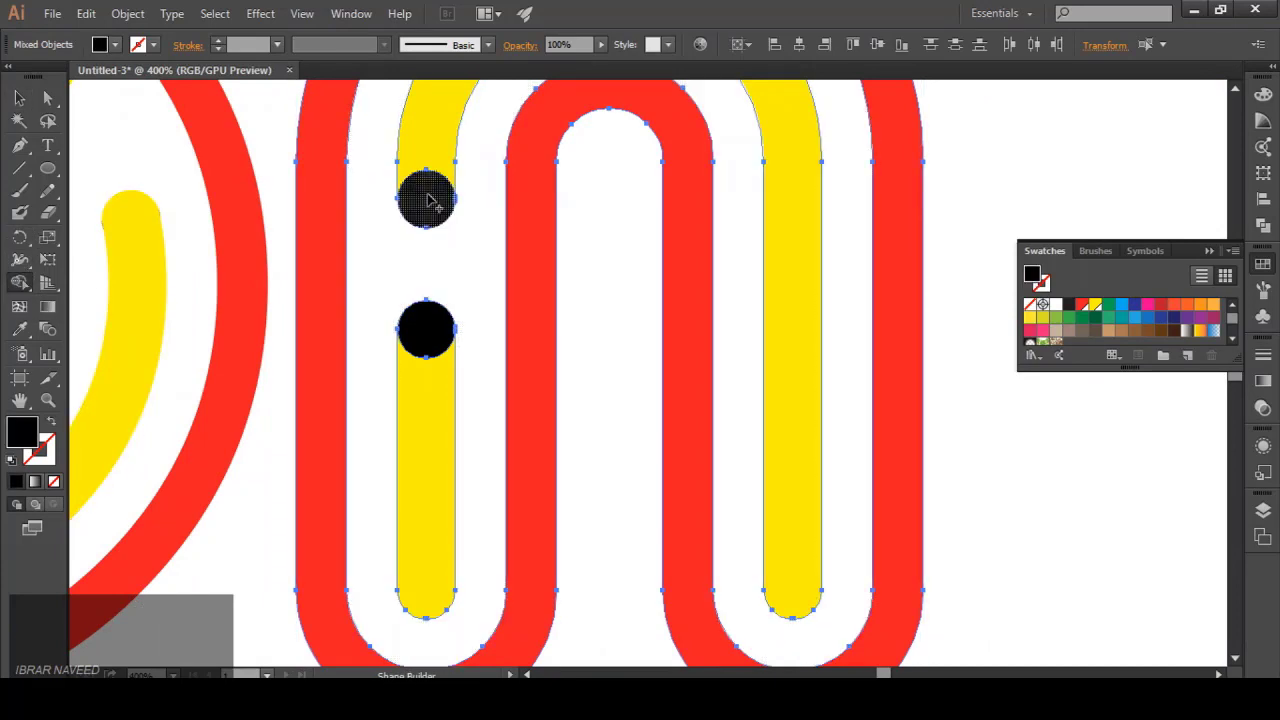
pyautogui.moveTo(430, 203); pyautogui.dragTo(431, 142)
pyautogui.moveTo(431, 337); pyautogui.dragTo(431, 409)
pyautogui.click(19, 97)
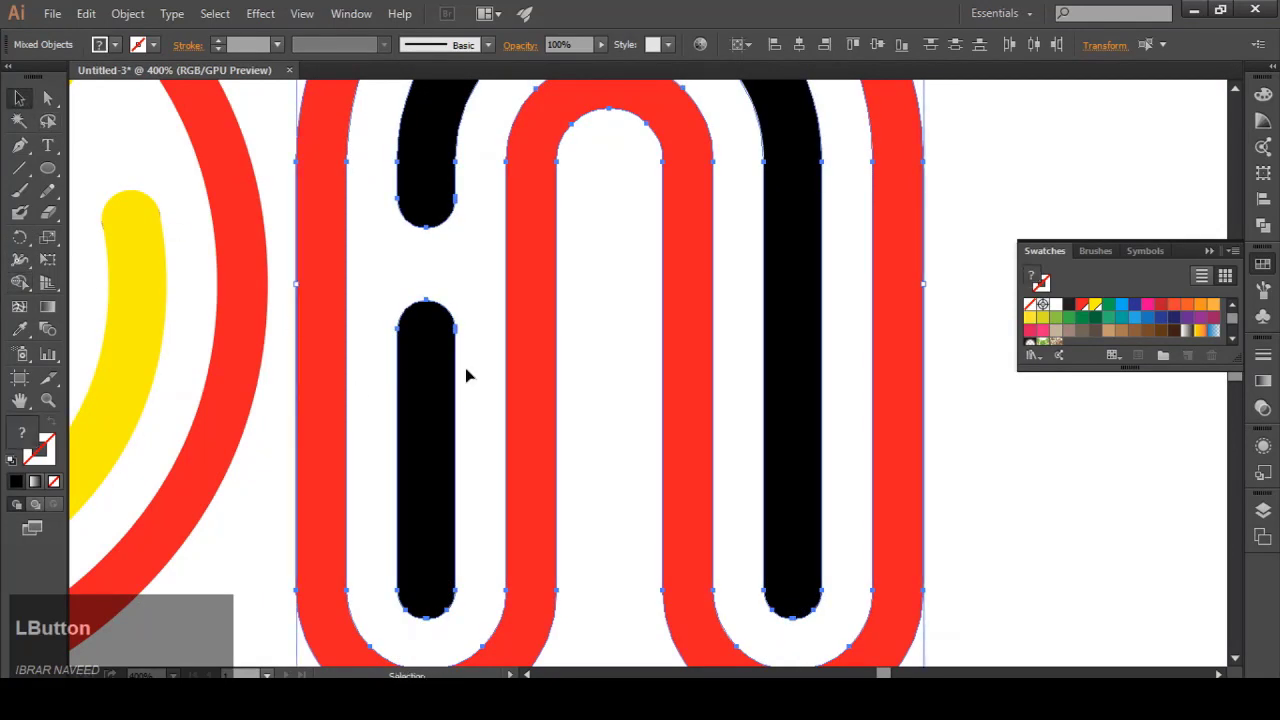
# Step: Recolor both black tube pieces of the last N with the yellow swatch
pyautogui.scroll(-2, 466, 371)
pyautogui.click(749, 266)
pyautogui.click(471, 251)
pyautogui.keyDown('shift'); pyautogui.click(466, 388); pyautogui.keyUp('shift')
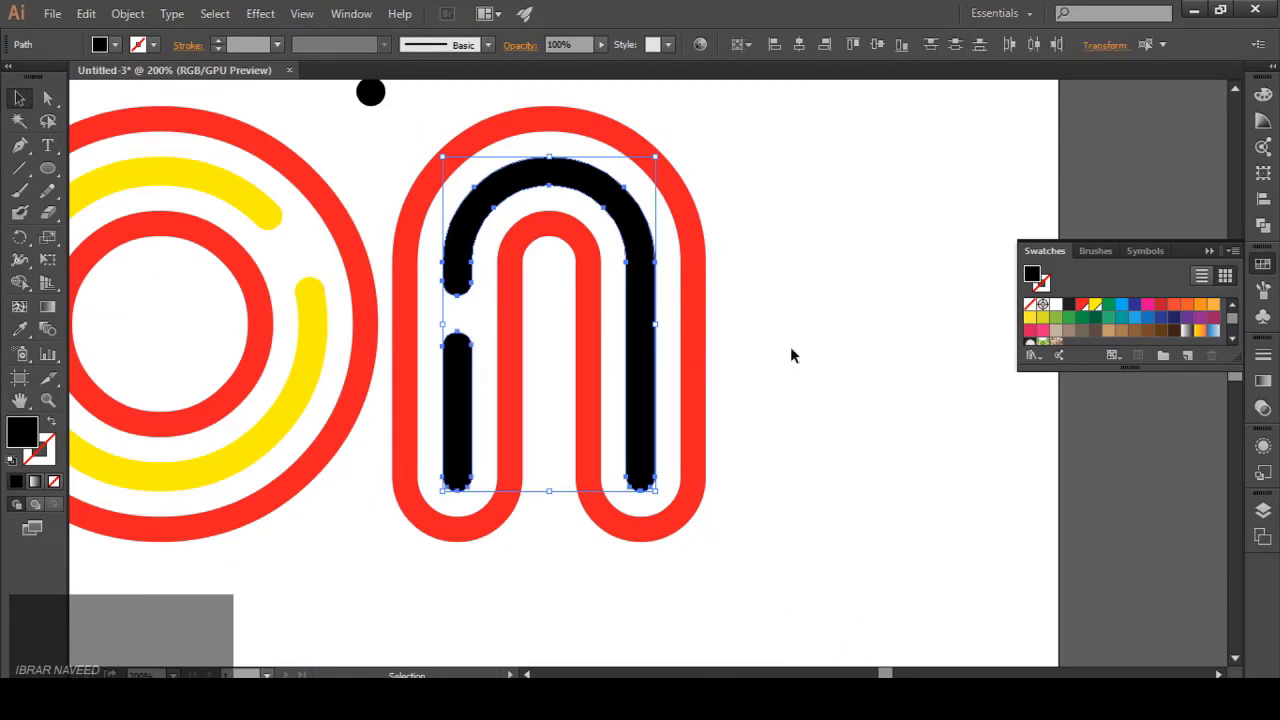
pyautogui.click(1095, 304)
# Step: Delete the spare black circle above the gap between the O and the last N
pyautogui.click(370, 92)
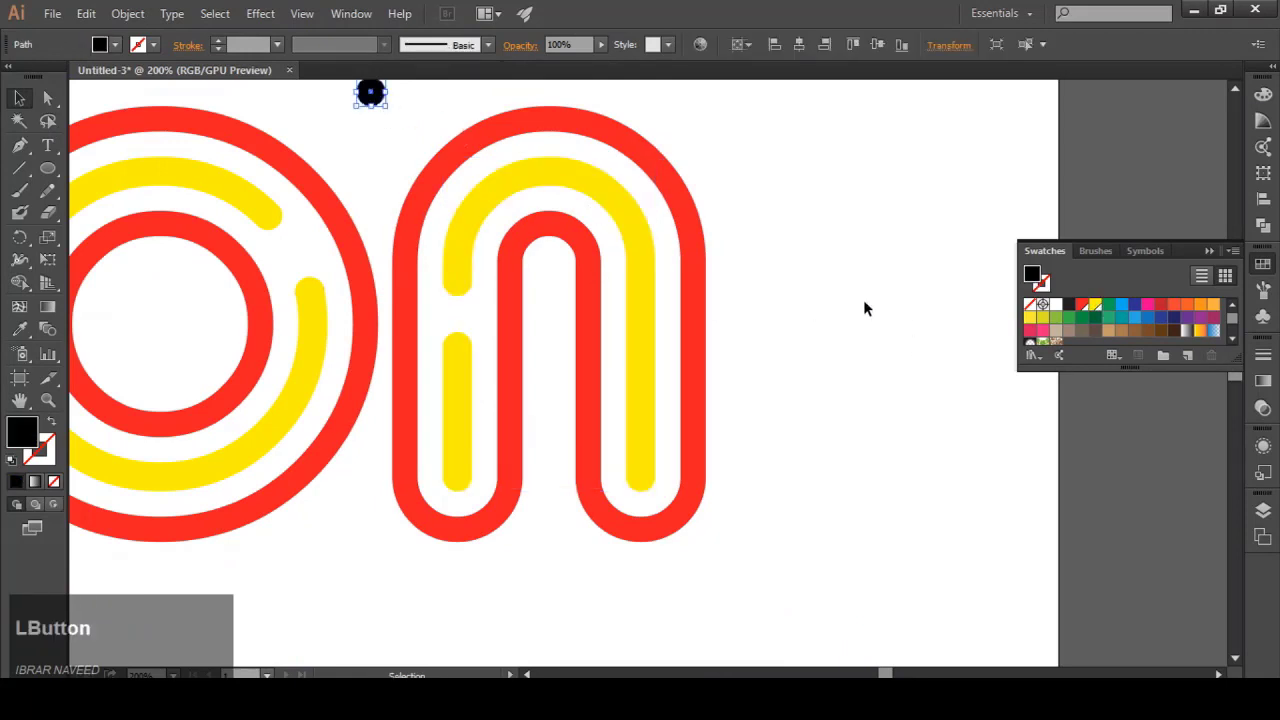
pyautogui.press('Delete')
pyautogui.scroll(-3, 780, 400)
pyautogui.scroll(1, 429, 343)
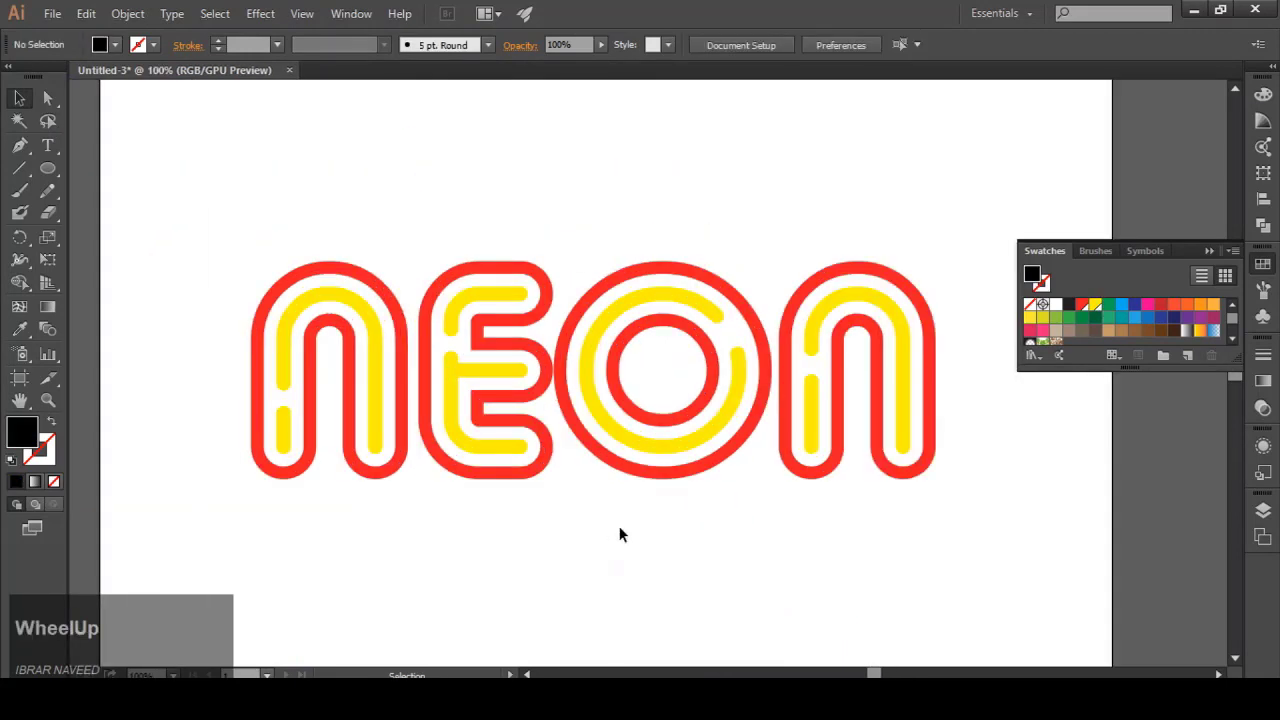
pyautogui.scroll(-1, 411, 293)
pyautogui.scroll(1, 374, 307)
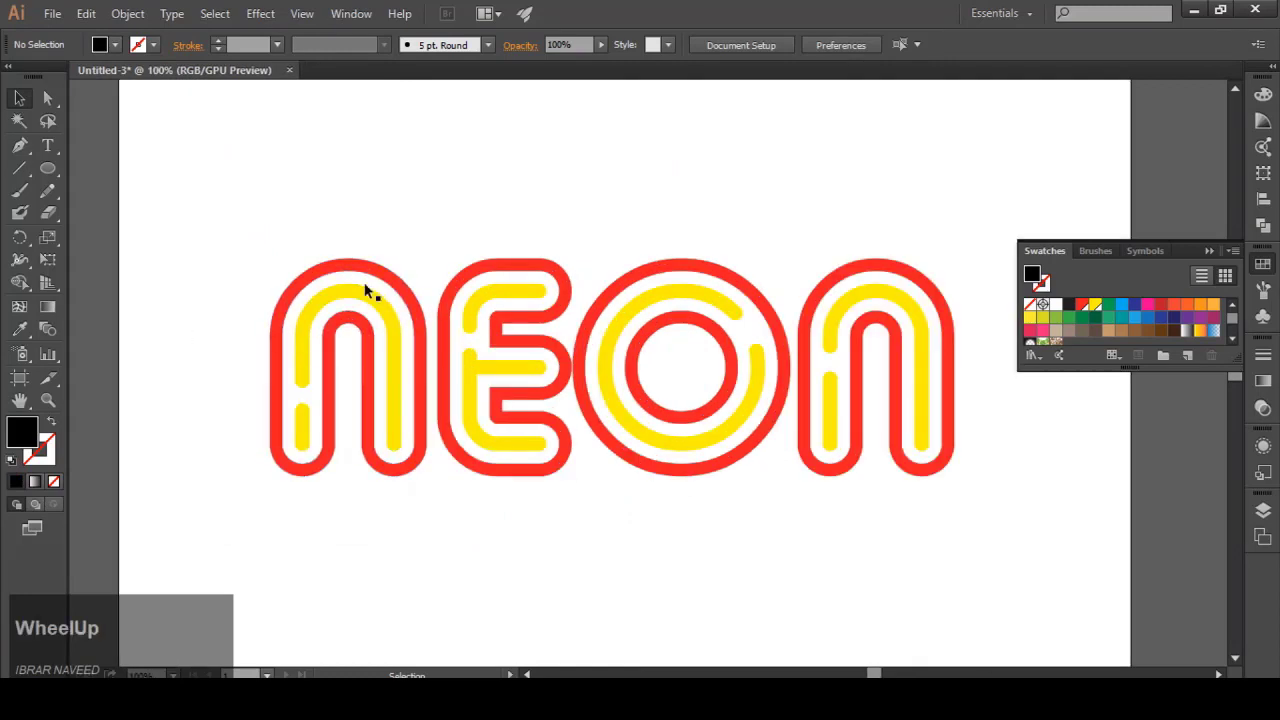
# Step: Draw a 15 by 15 in rectangle covering the whole artboard and send it to the back behind the lettering
pyautogui.scroll(-3, 390, 300)
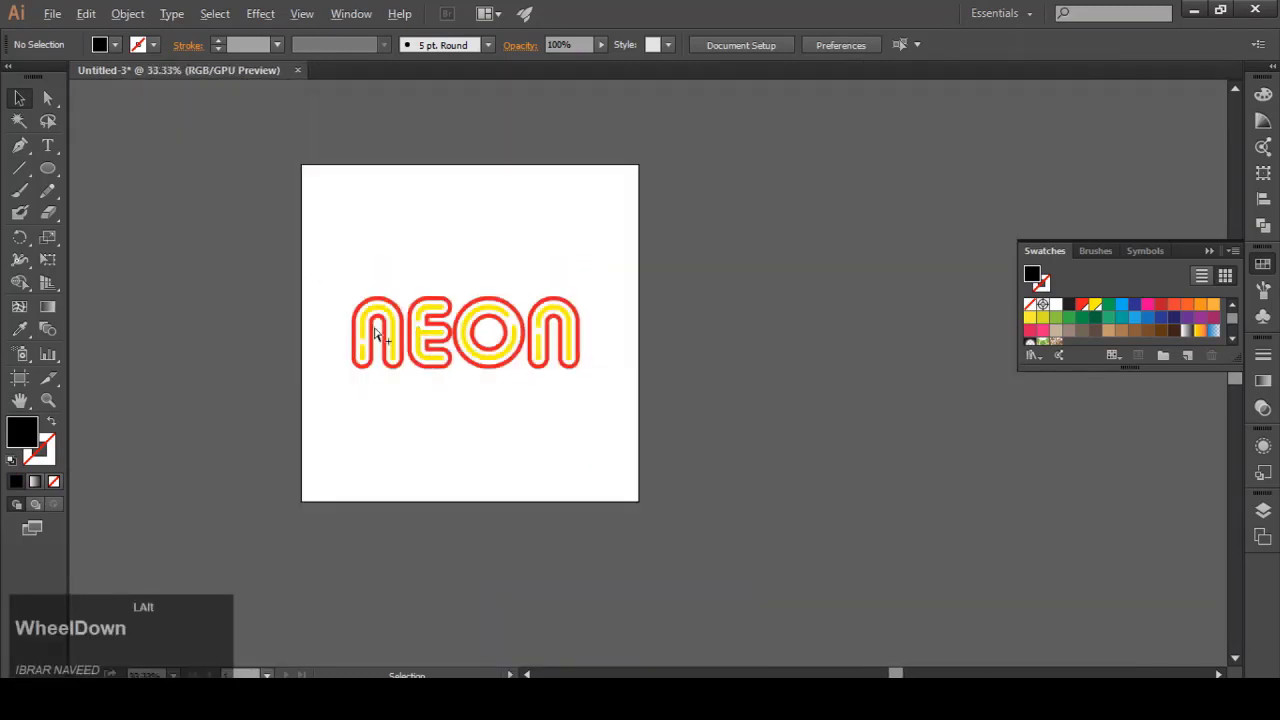
pyautogui.moveTo(47, 168); pyautogui.dragTo(100, 165)
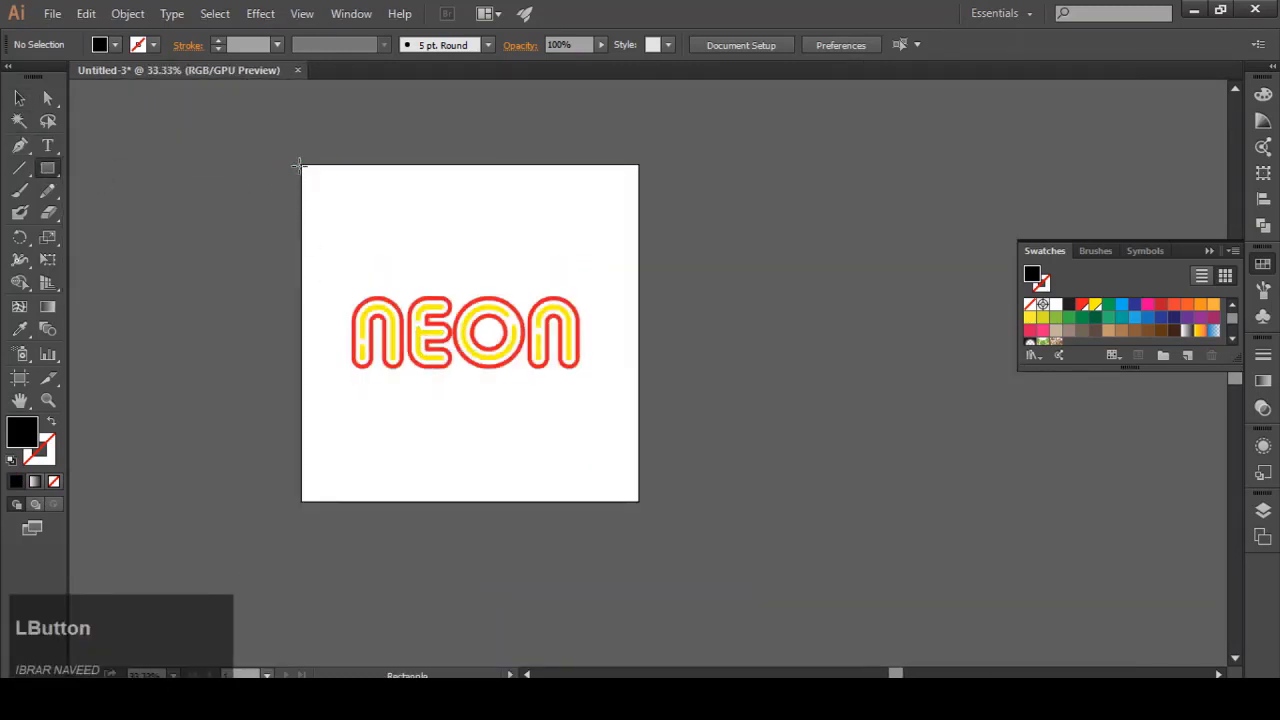
pyautogui.moveTo(302, 165); pyautogui.dragTo(338, 229)
pyautogui.moveTo(380, 300); pyautogui.dragTo(638, 501)
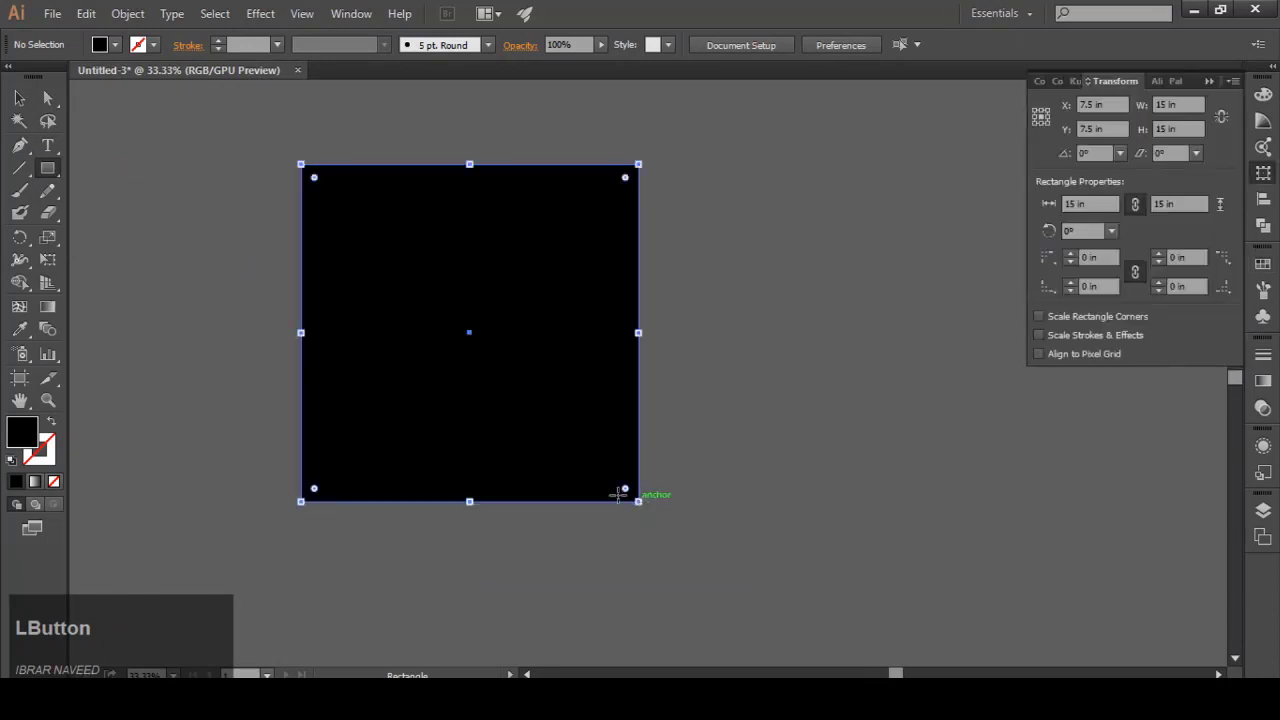
pyautogui.click(17, 100)
pyautogui.rightClick(403, 192)
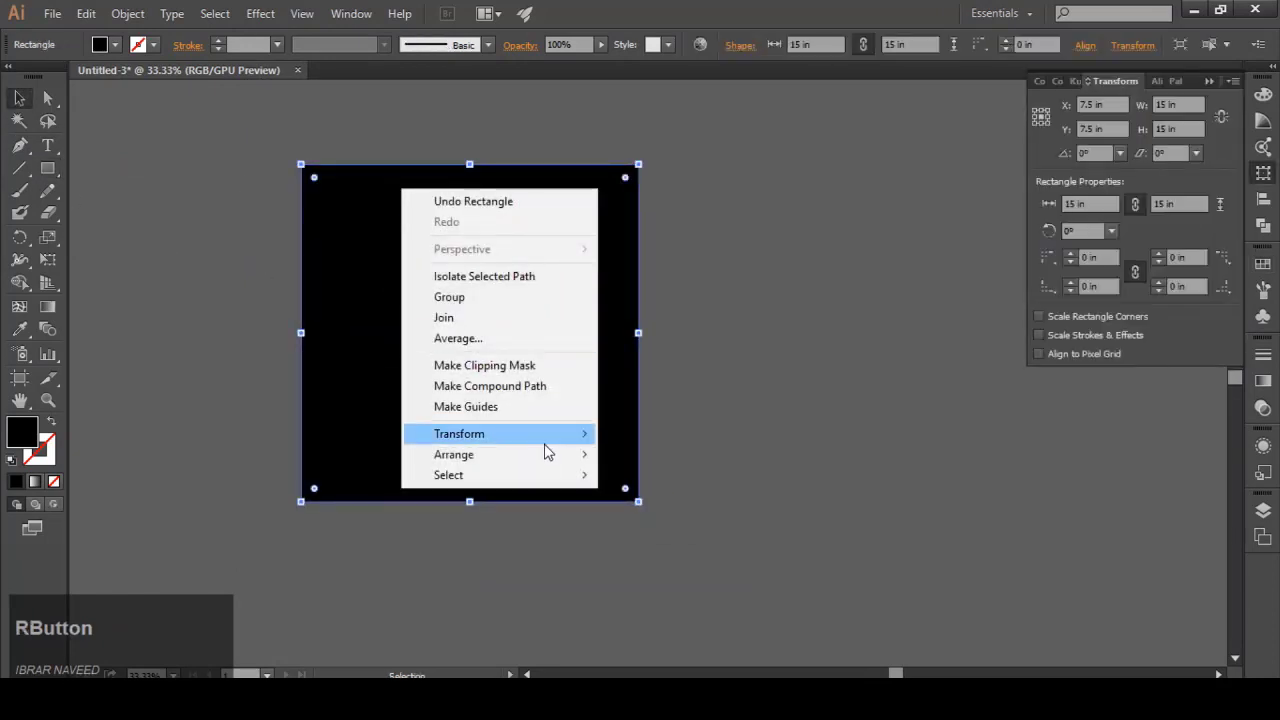
pyautogui.moveTo(555, 454)
pyautogui.click(645, 516)
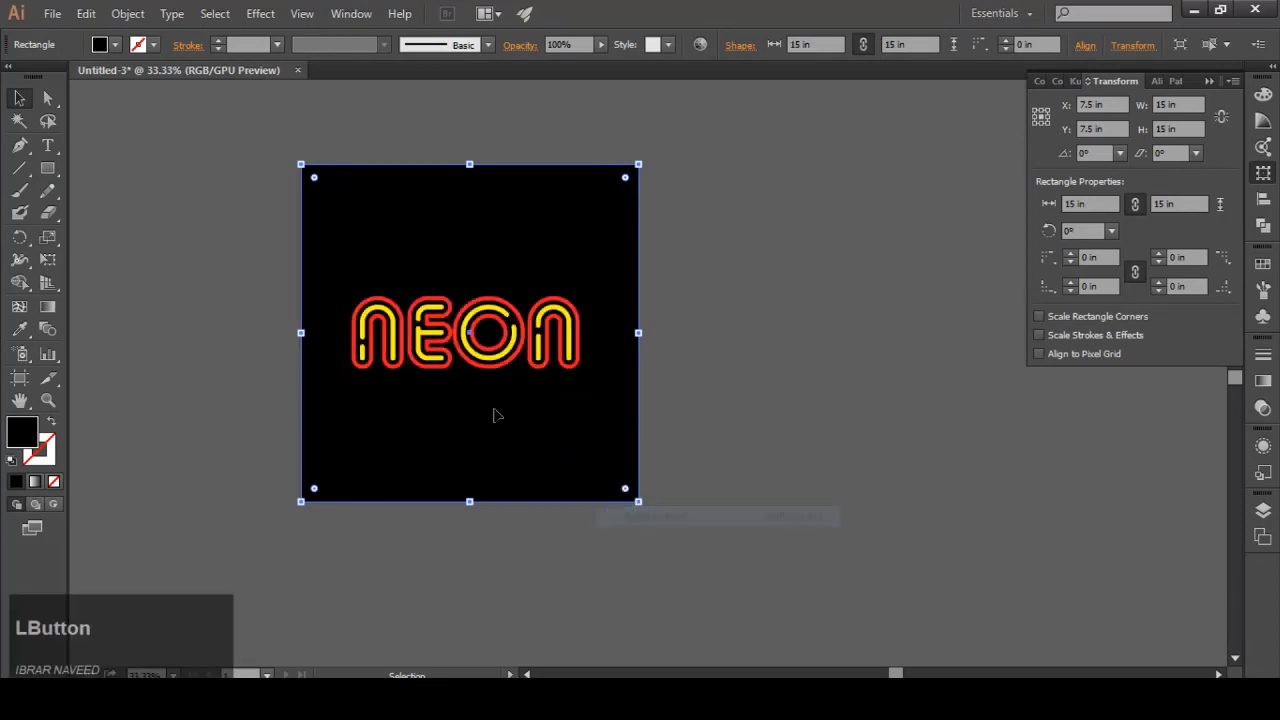
# Step: Fill the background rectangle with the very dark purple 160F19 and deselect it
pyautogui.doubleClick(24, 438)
pyautogui.moveTo(670, 285); pyautogui.dragTo(666, 280)
pyautogui.moveTo(482, 451); pyautogui.dragTo(499, 433)
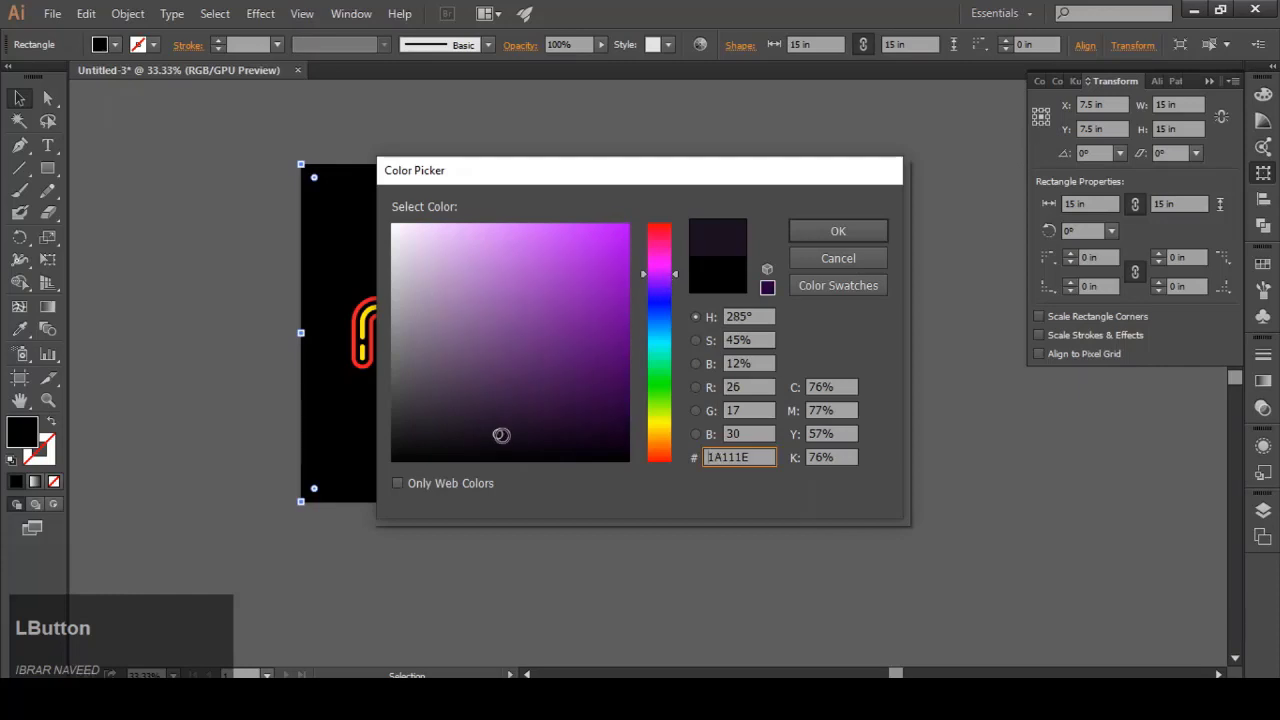
pyautogui.moveTo(491, 432); pyautogui.dragTo(490, 437)
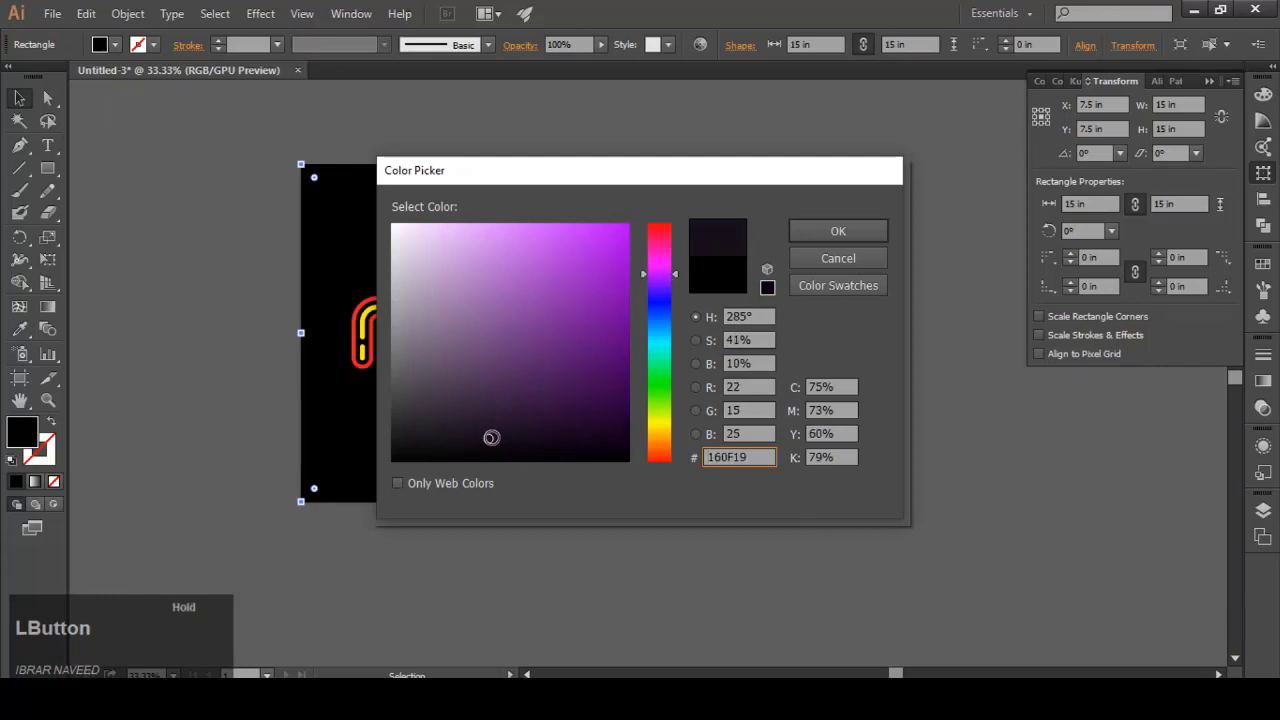
pyautogui.click(838, 231)
pyautogui.click(734, 302)
pyautogui.hotkey('ctrl', '=')
pyautogui.hotkey('ctrl', '=')
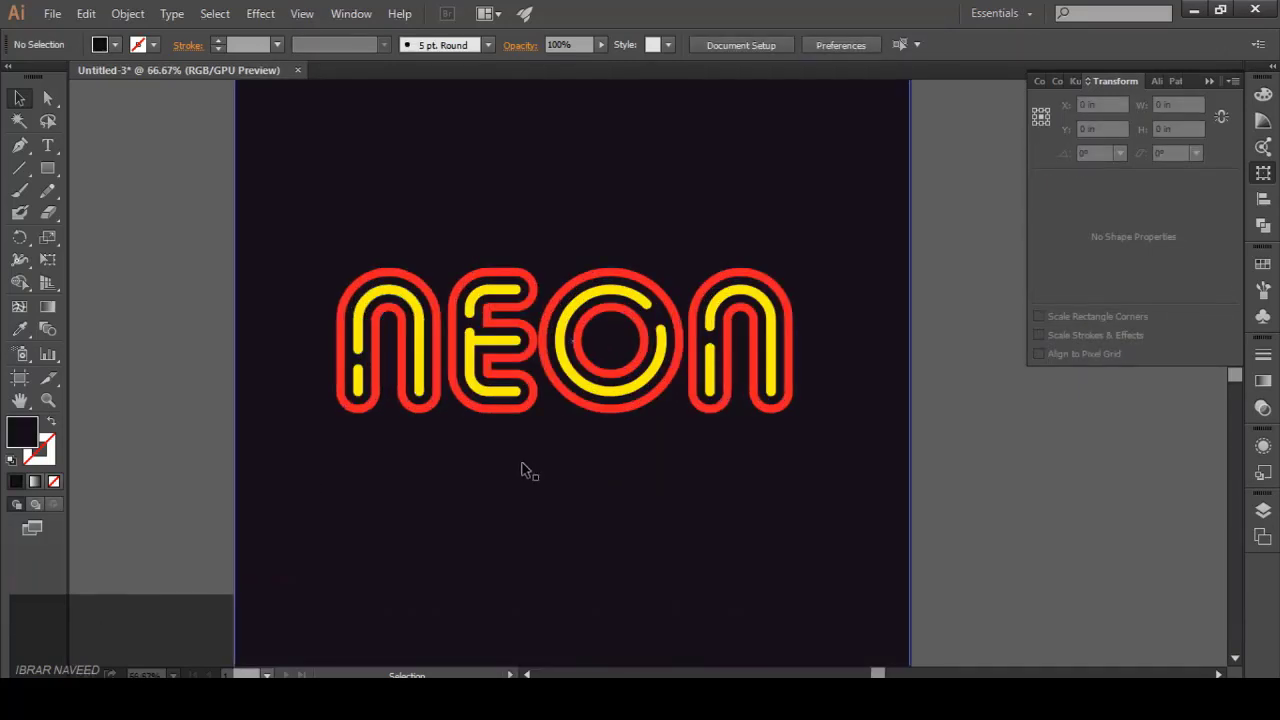
# Step: Select the dark background rectangle and lock it
pyautogui.scroll(-1, 440, 412)
pyautogui.moveTo(871, 423); pyautogui.dragTo(580, 390)
pyautogui.click(127, 14)
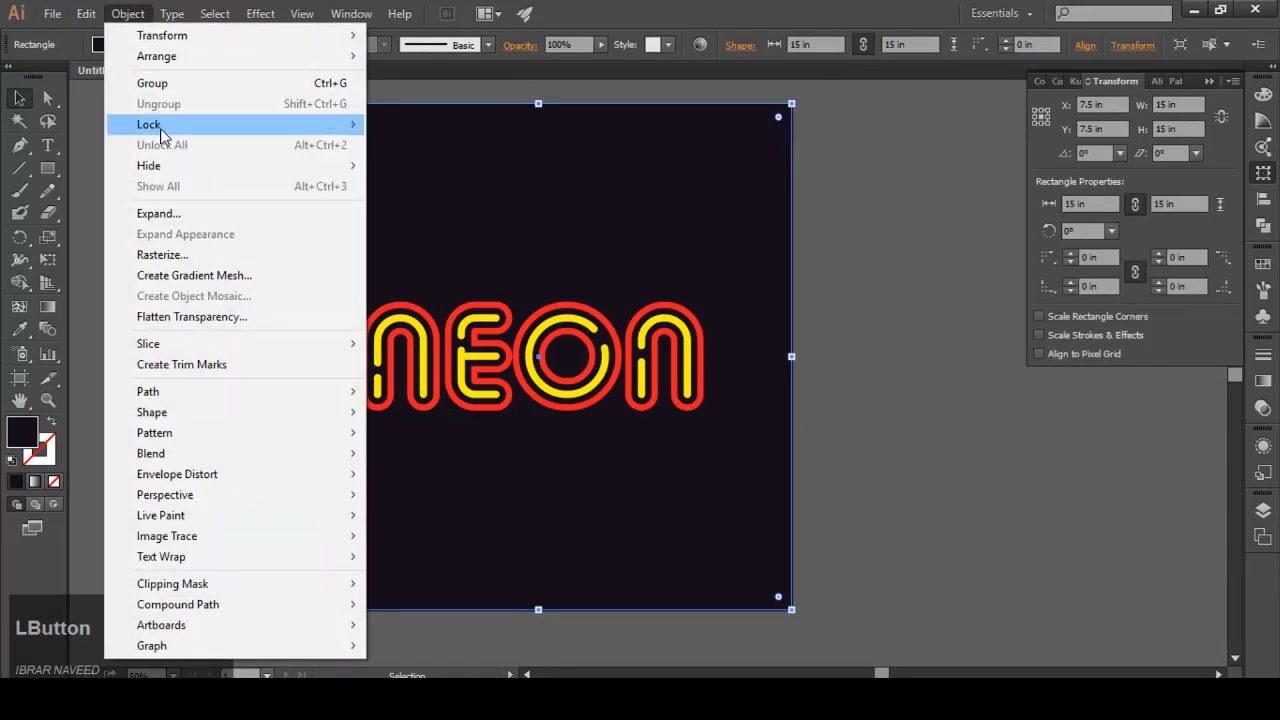
pyautogui.click(379, 133)
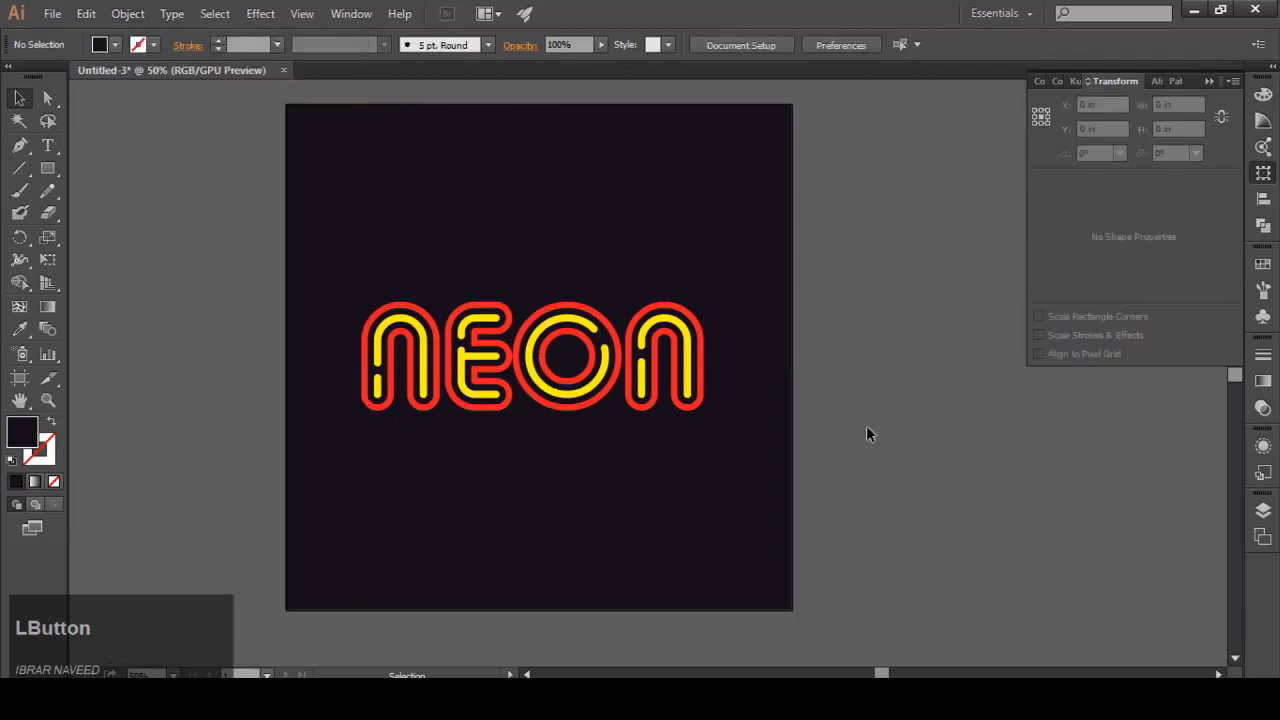
# Step: Select all the red and yellow NEON letter shapes and group them
pyautogui.moveTo(895, 444); pyautogui.dragTo(323, 286)
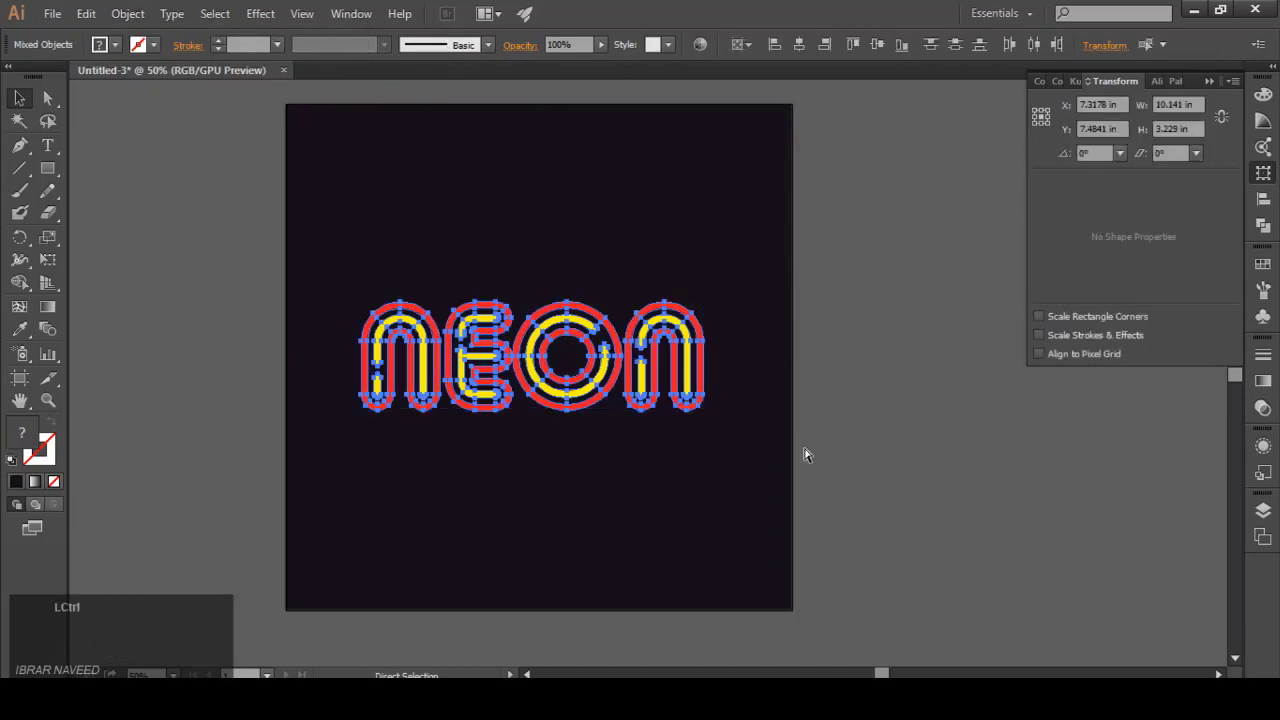
pyautogui.click(128, 13)
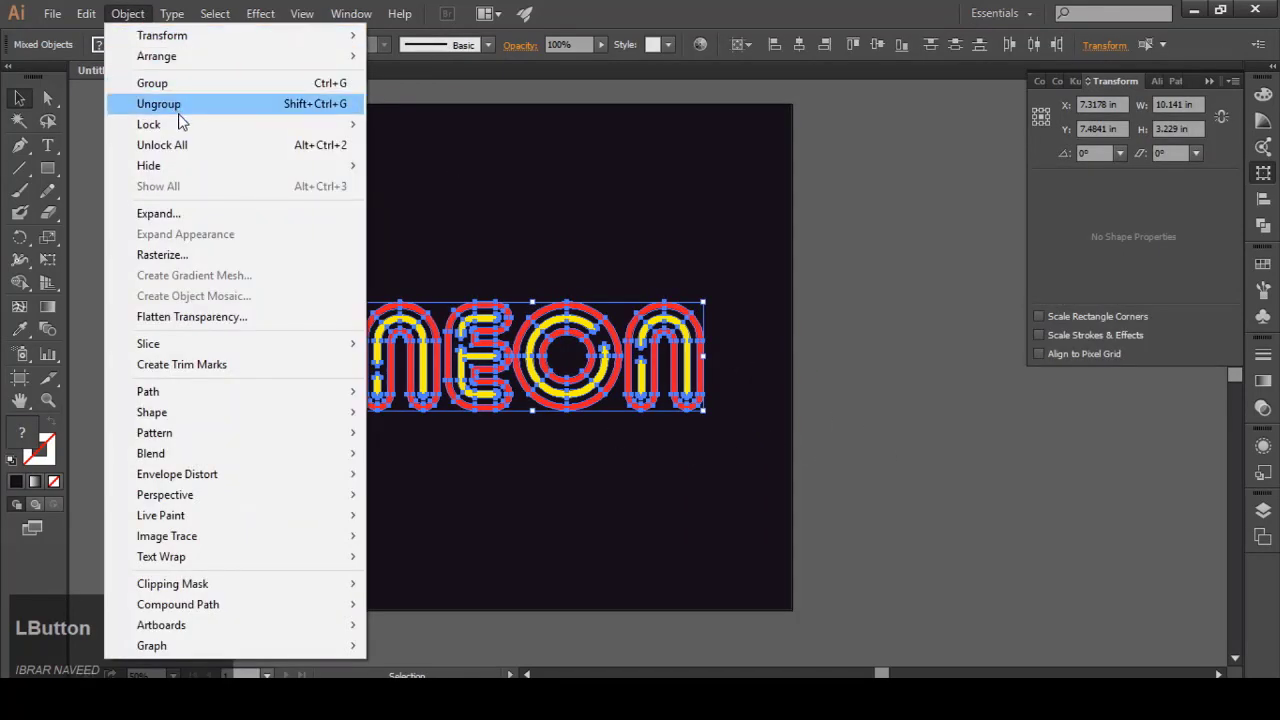
pyautogui.click(174, 84)
pyautogui.click(188, 277)
pyautogui.click(424, 325)
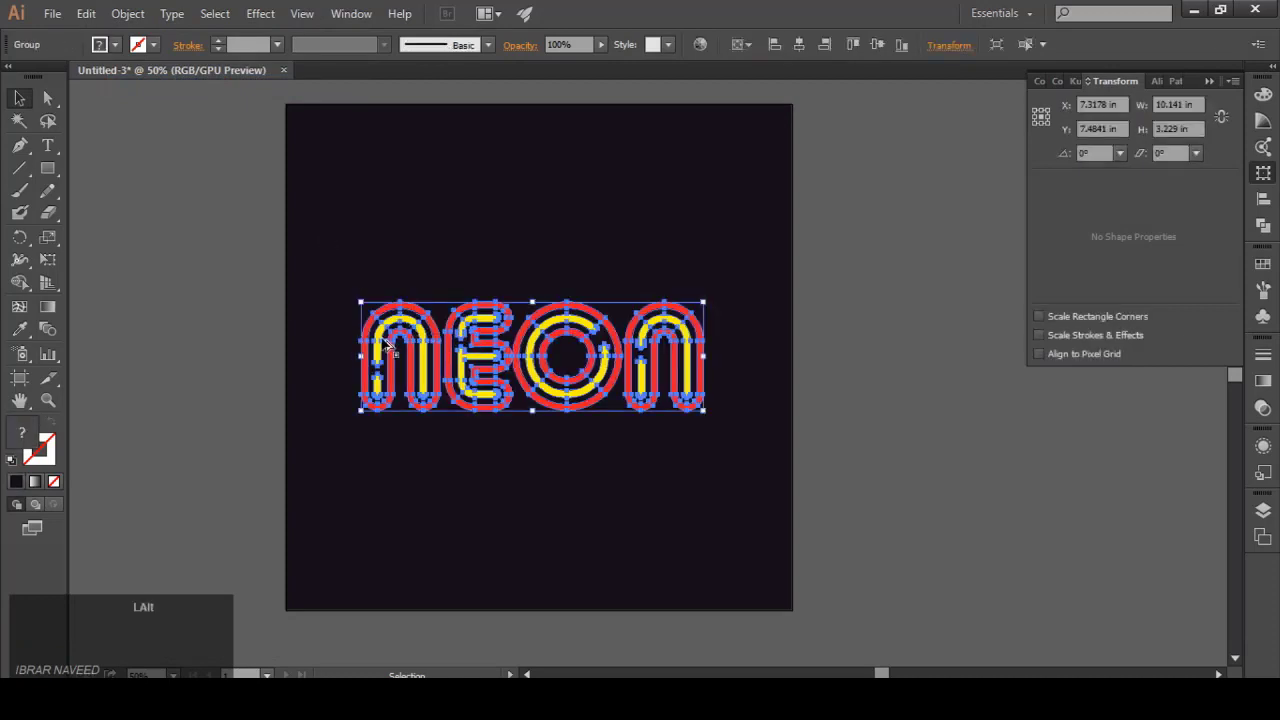
# Step: Copy the grouped NEON lettering and paste the duplicate in place
pyautogui.keyDown('alt'); pyautogui.scroll(3, 386, 342); pyautogui.keyUp('alt')
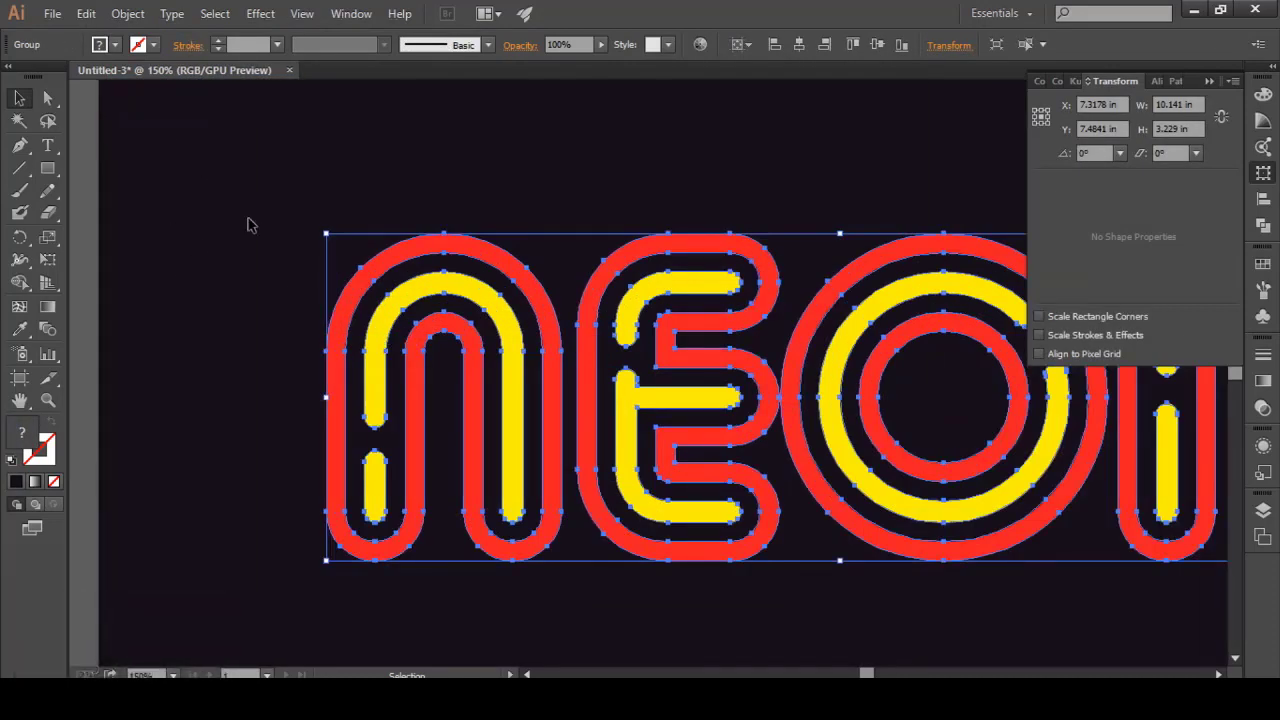
pyautogui.keyDown('alt'); pyautogui.scroll(-1, 262, 265); pyautogui.keyUp('alt')
pyautogui.click(128, 13)
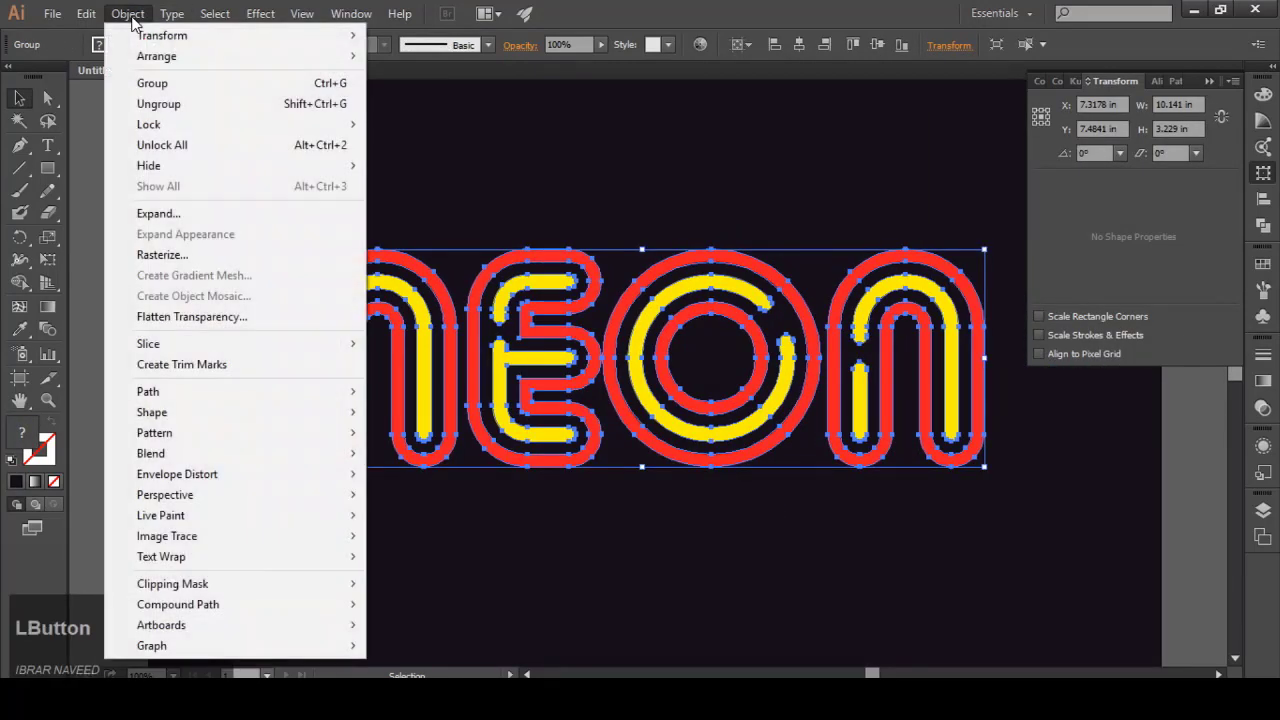
pyautogui.click(128, 13)
pyautogui.click(87, 13)
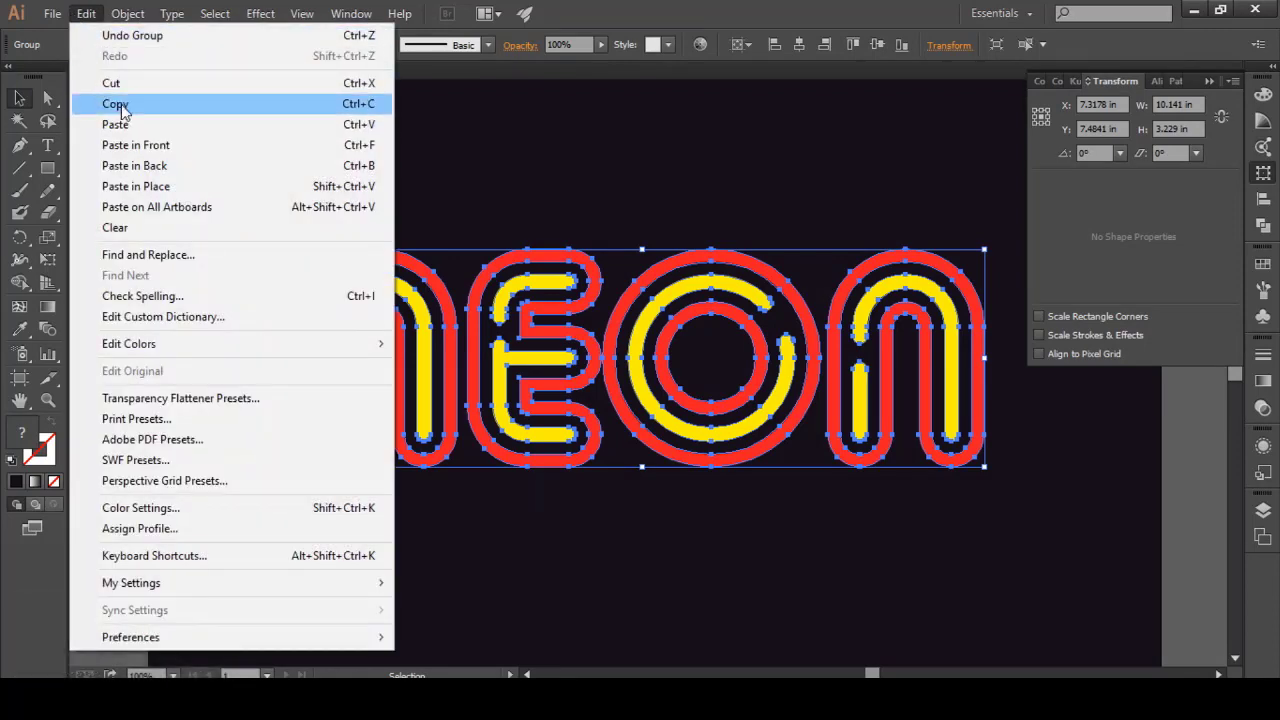
pyautogui.click(115, 104)
pyautogui.click(86, 13)
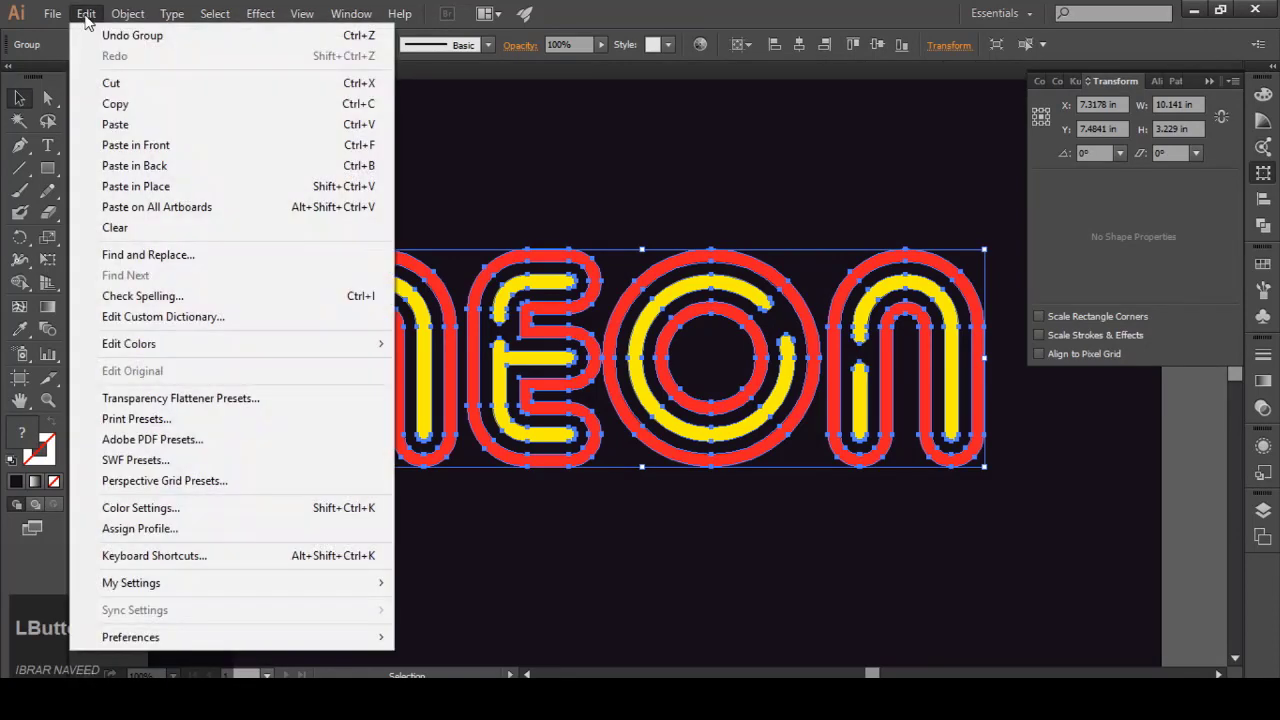
pyautogui.click(136, 186)
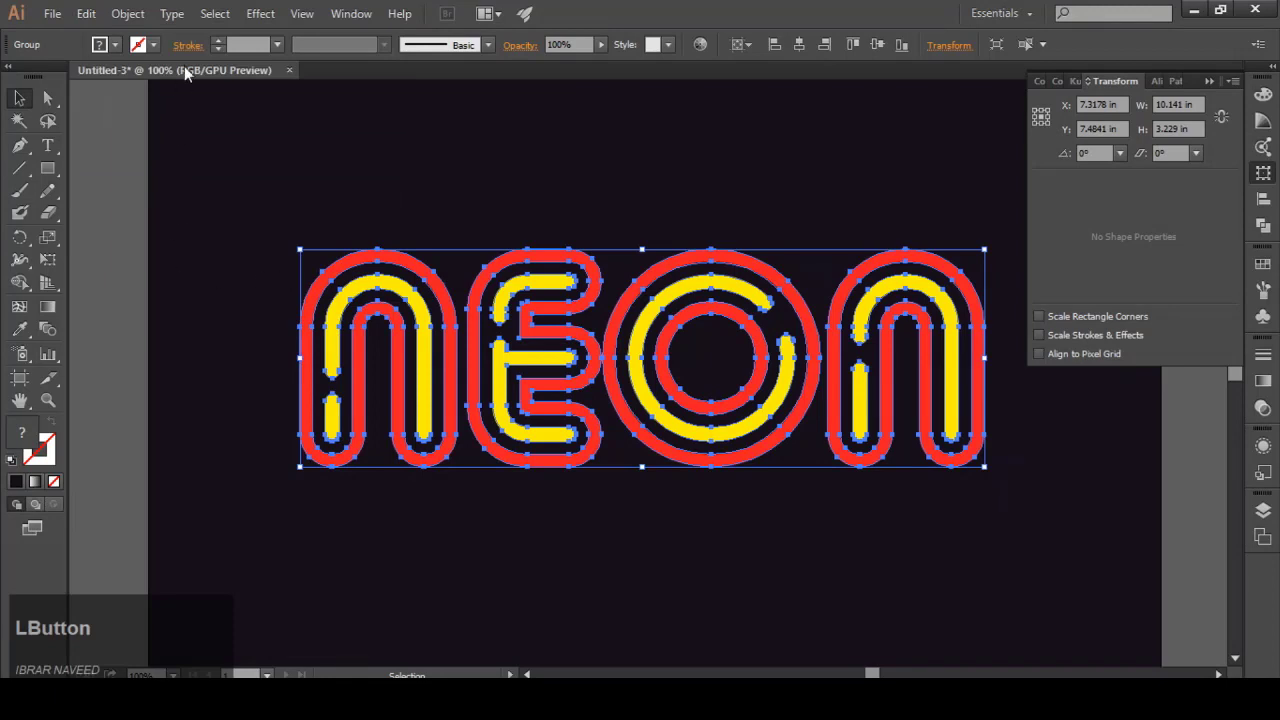
# Step: Apply a previewed Gaussian Blur with a radius of 30.1 pixels to the pasted NEON group and deselect it
pyautogui.click(260, 13)
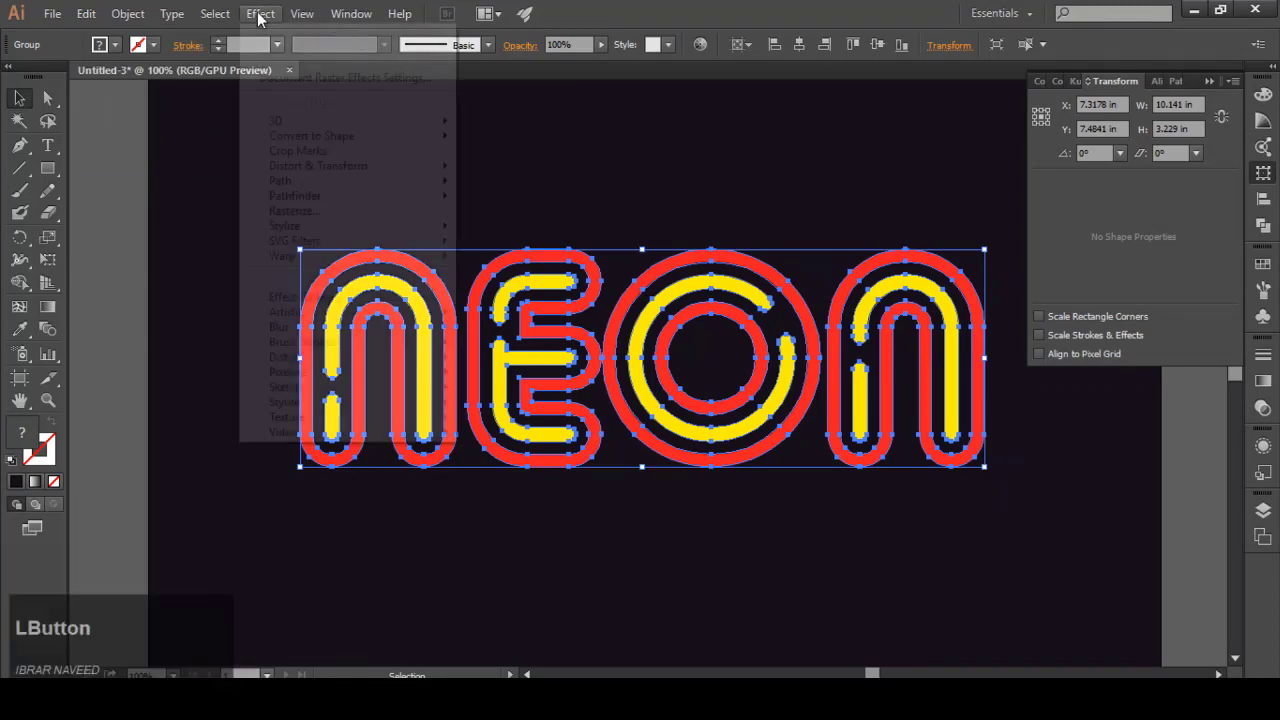
pyautogui.moveTo(402, 338)
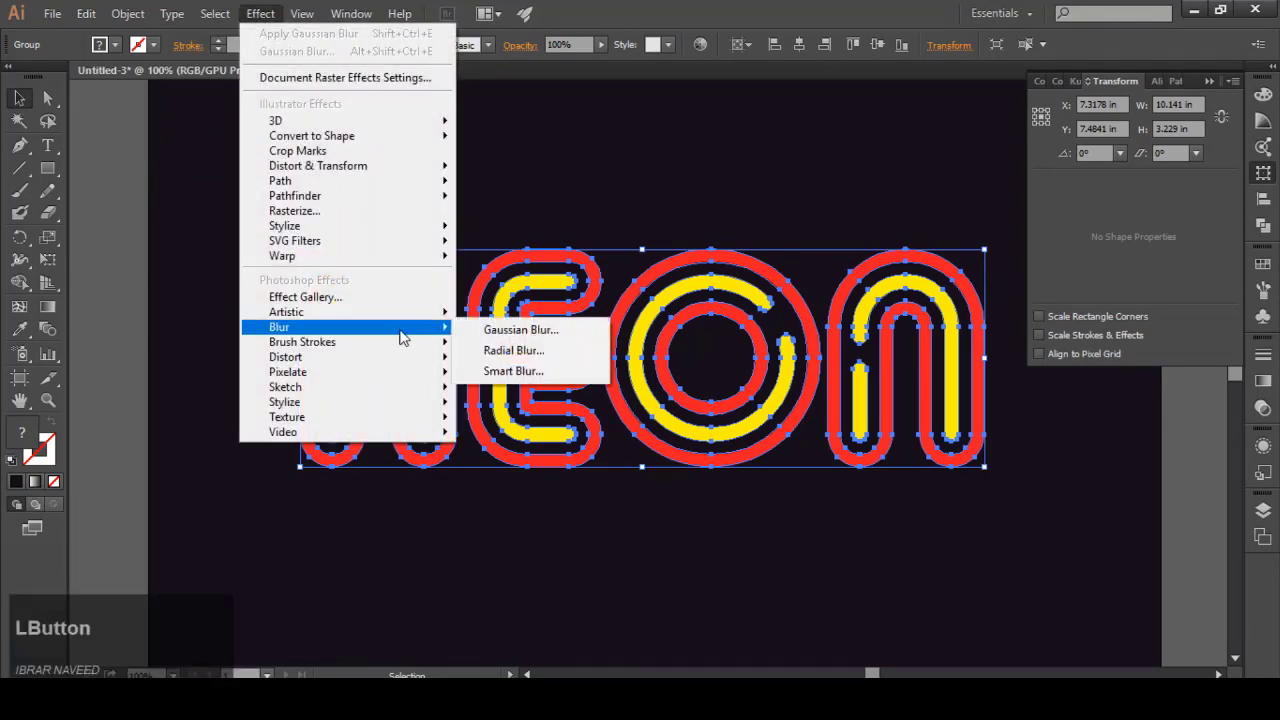
pyautogui.click(494, 331)
pyautogui.click(758, 301)
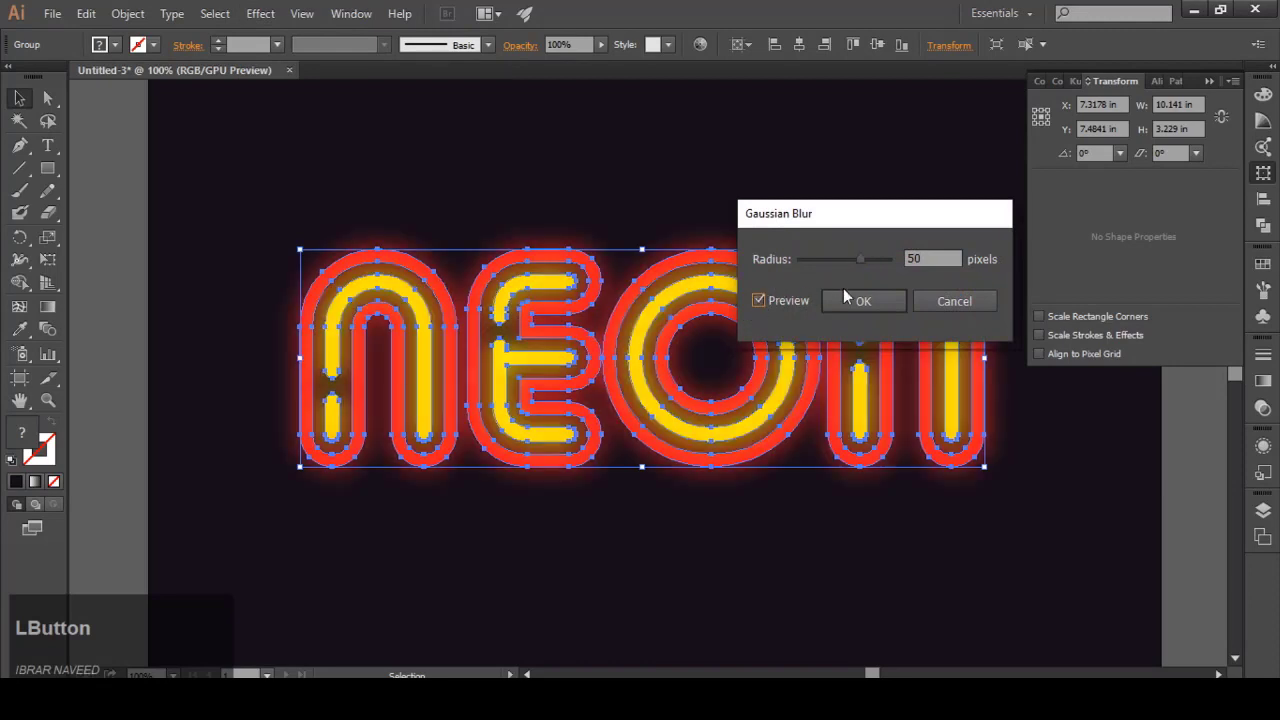
pyautogui.moveTo(872, 259); pyautogui.dragTo(845, 260)
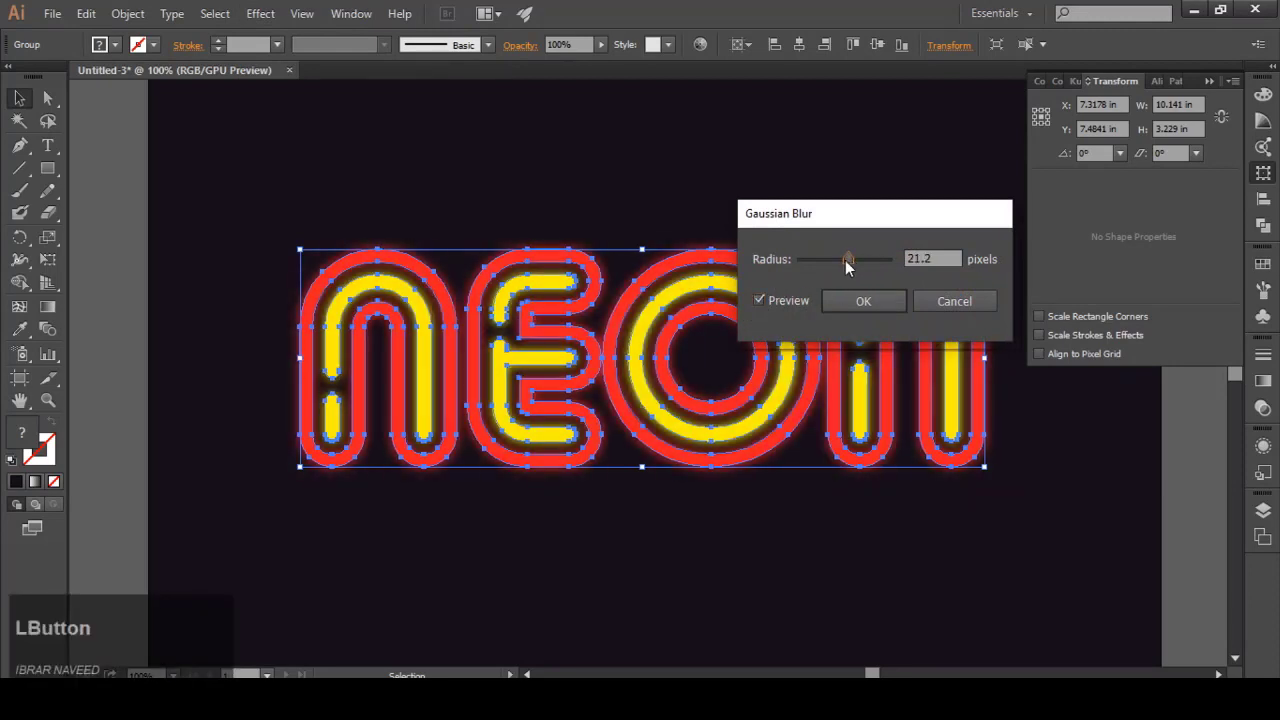
pyautogui.moveTo(943, 257); pyautogui.dragTo(939, 256)
pyautogui.moveTo(847, 262); pyautogui.dragTo(849, 257)
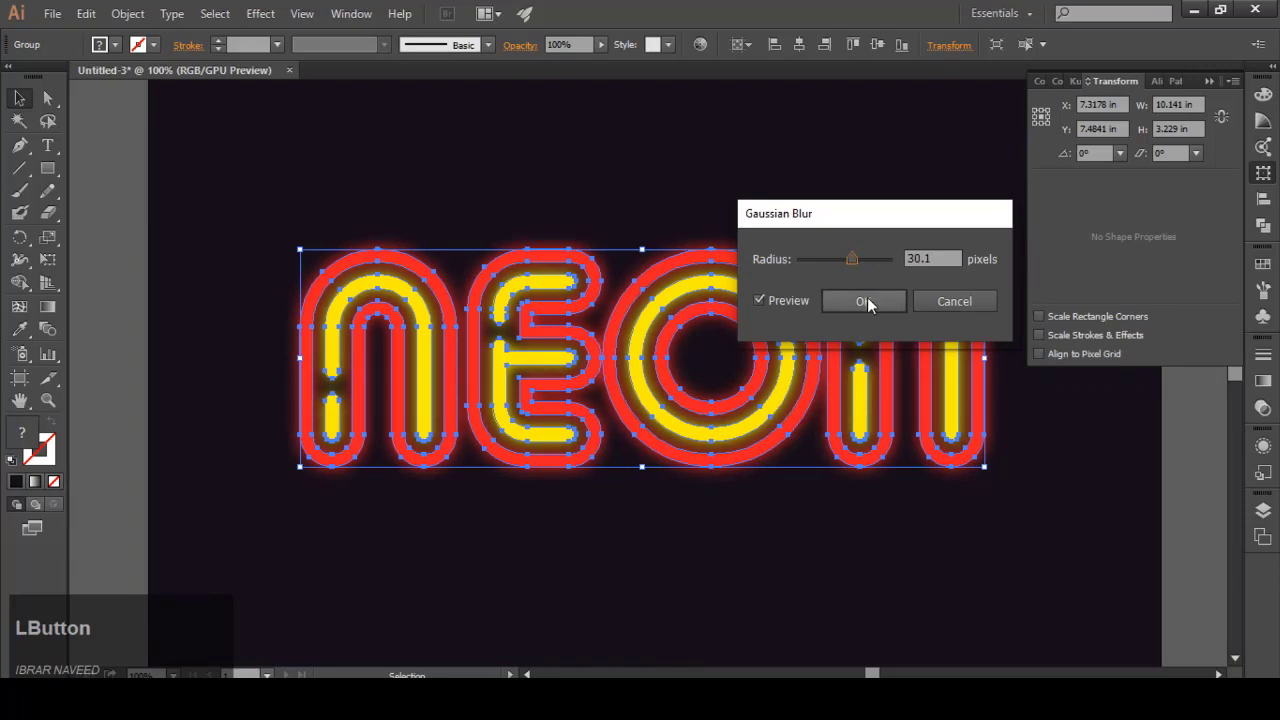
pyautogui.click(867, 297)
pyautogui.click(104, 280)
# Step: Select the blurred NEON group and send it one level backward, behind the sharp lettering
pyautogui.keyDown('alt'); pyautogui.scroll(3, 356, 292); pyautogui.keyUp('alt')
pyautogui.keyDown('alt'); pyautogui.scroll(2, 356, 292); pyautogui.keyUp('alt')
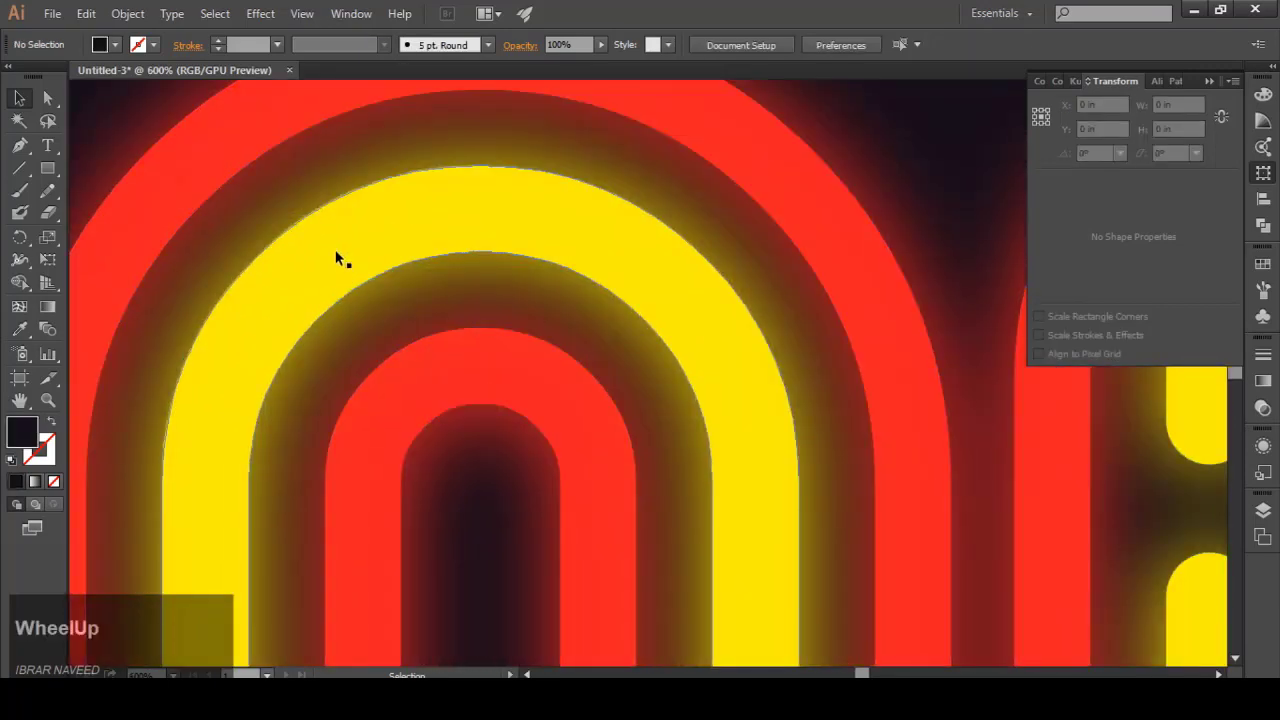
pyautogui.click(360, 262)
pyautogui.keyDown('alt'); pyautogui.scroll(-2, 263, 200); pyautogui.keyUp('alt')
pyautogui.keyDown('alt'); pyautogui.scroll(1, 278, 326); pyautogui.keyUp('alt')
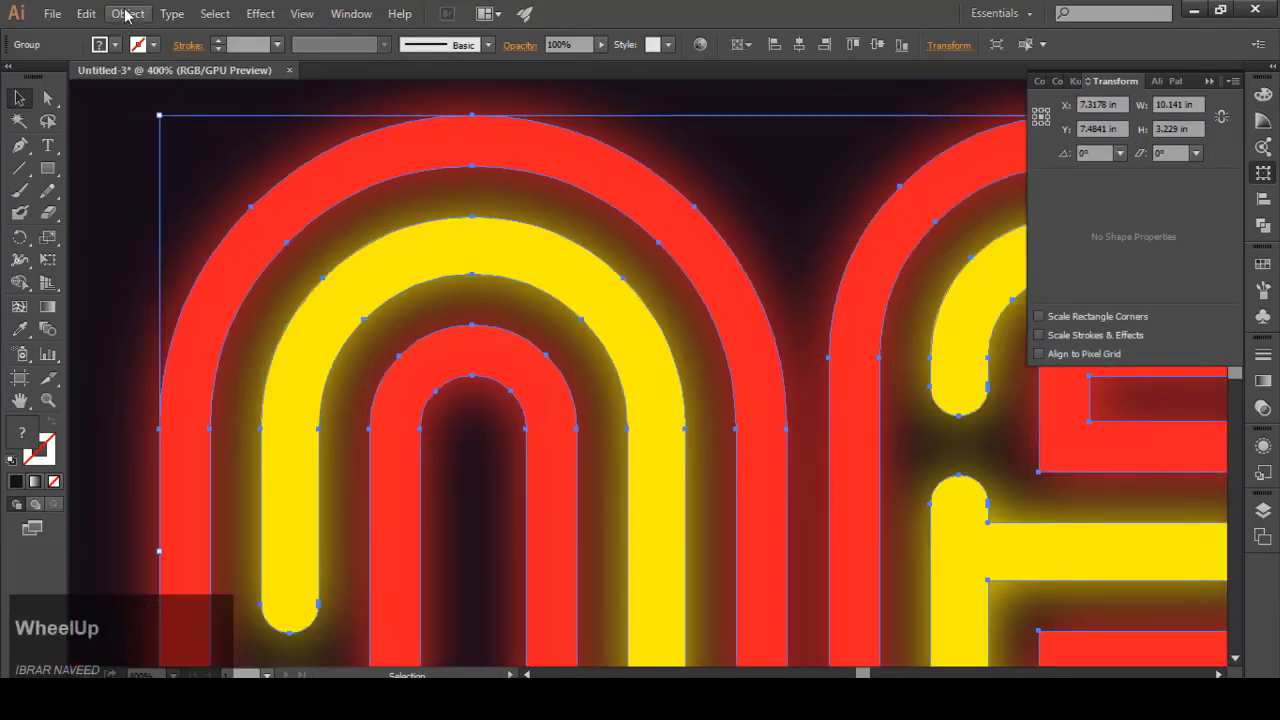
pyautogui.rightClick(303, 202)
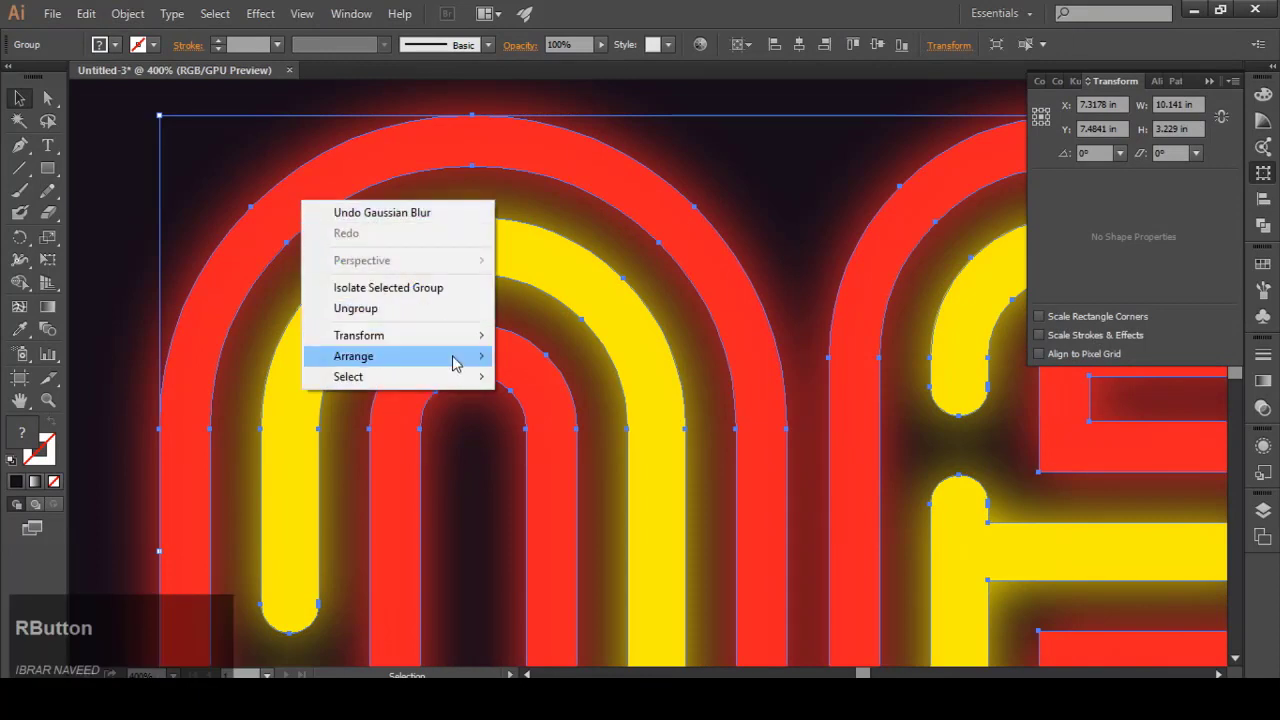
pyautogui.moveTo(463, 359)
pyautogui.click(560, 400)
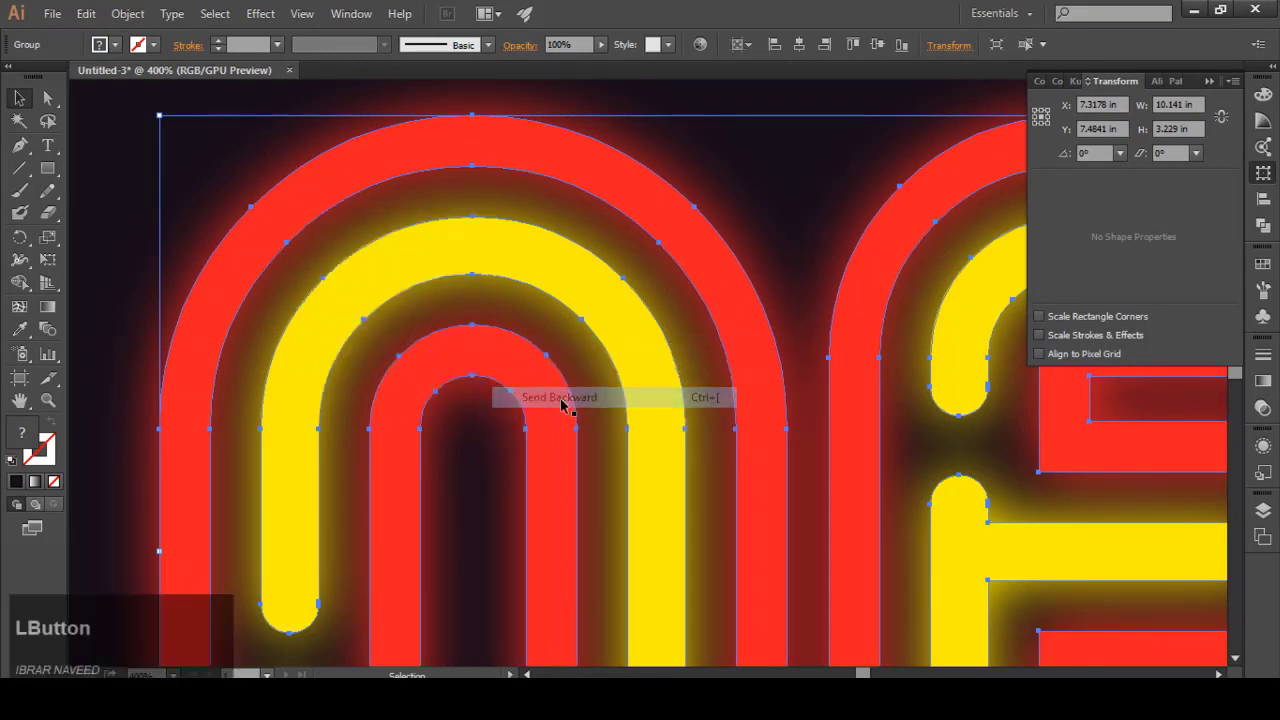
# Step: Try sending the NEON group backward one more level, undo that move and deselect the lettering
pyautogui.rightClick(236, 287)
pyautogui.moveTo(392, 455)
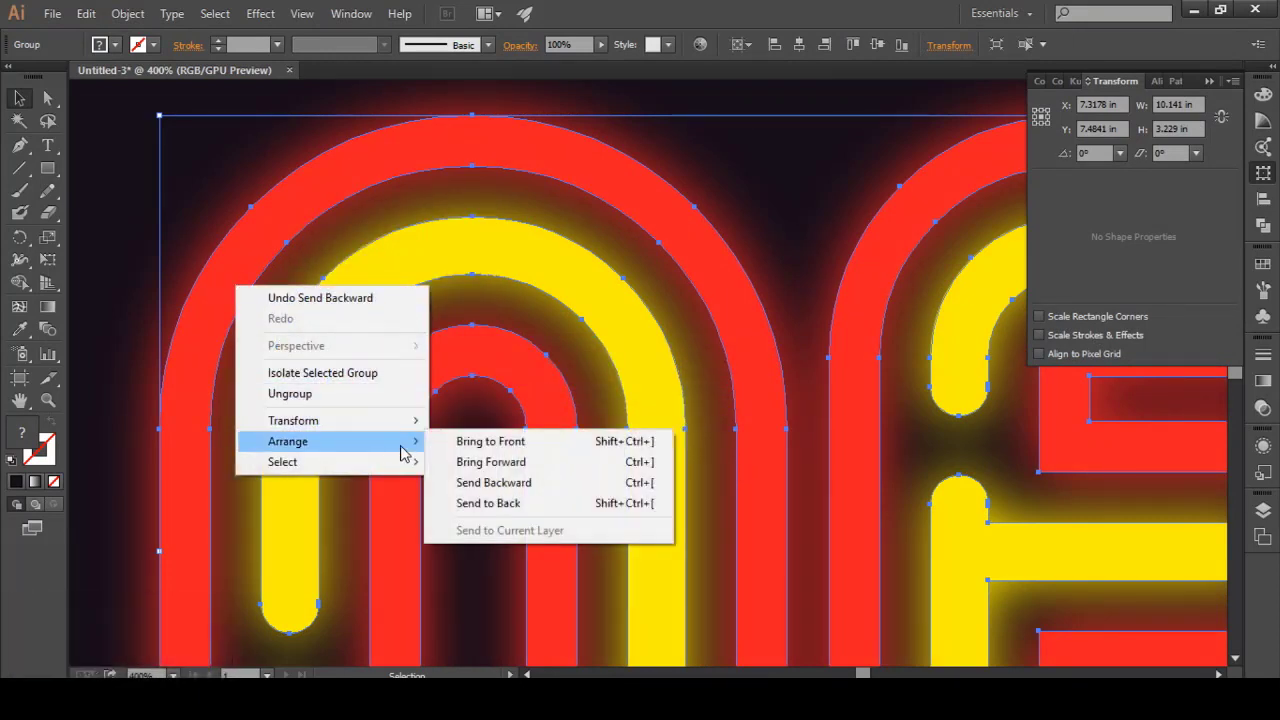
pyautogui.click(478, 482)
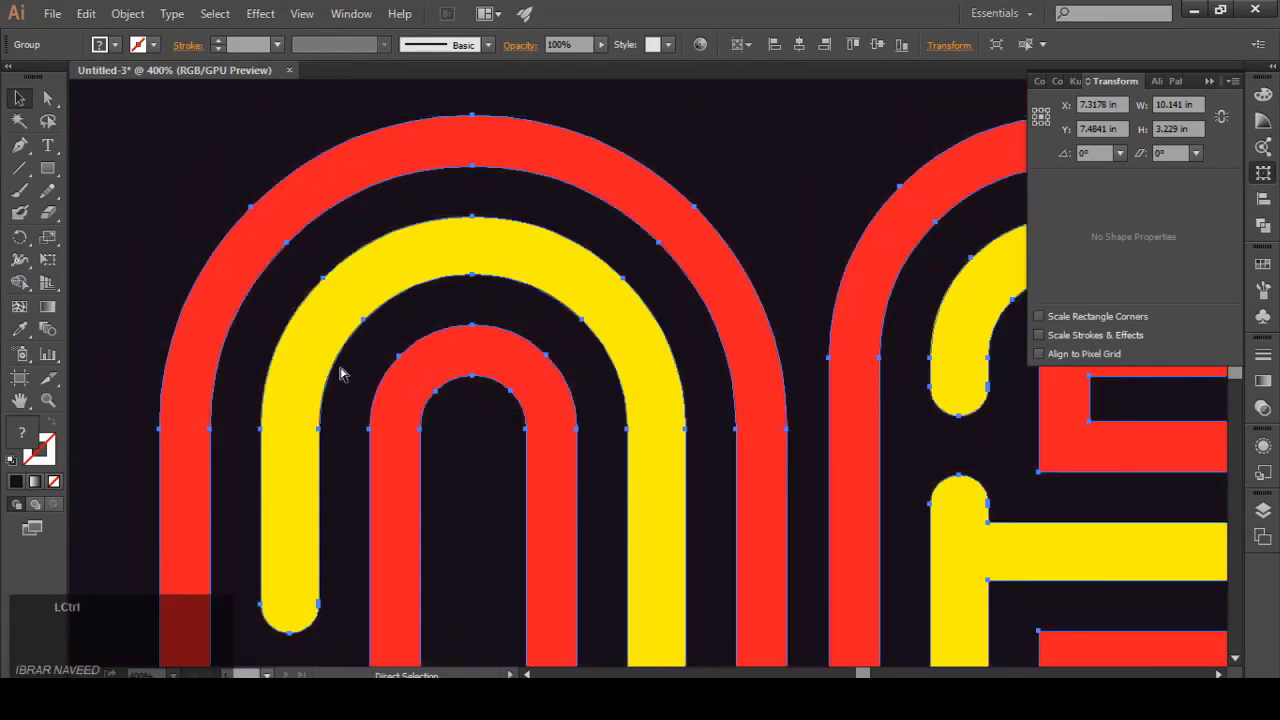
pyautogui.hotkey('ctrl', 'z')
pyautogui.click(125, 200)
pyautogui.scroll(-5, 343, 300)
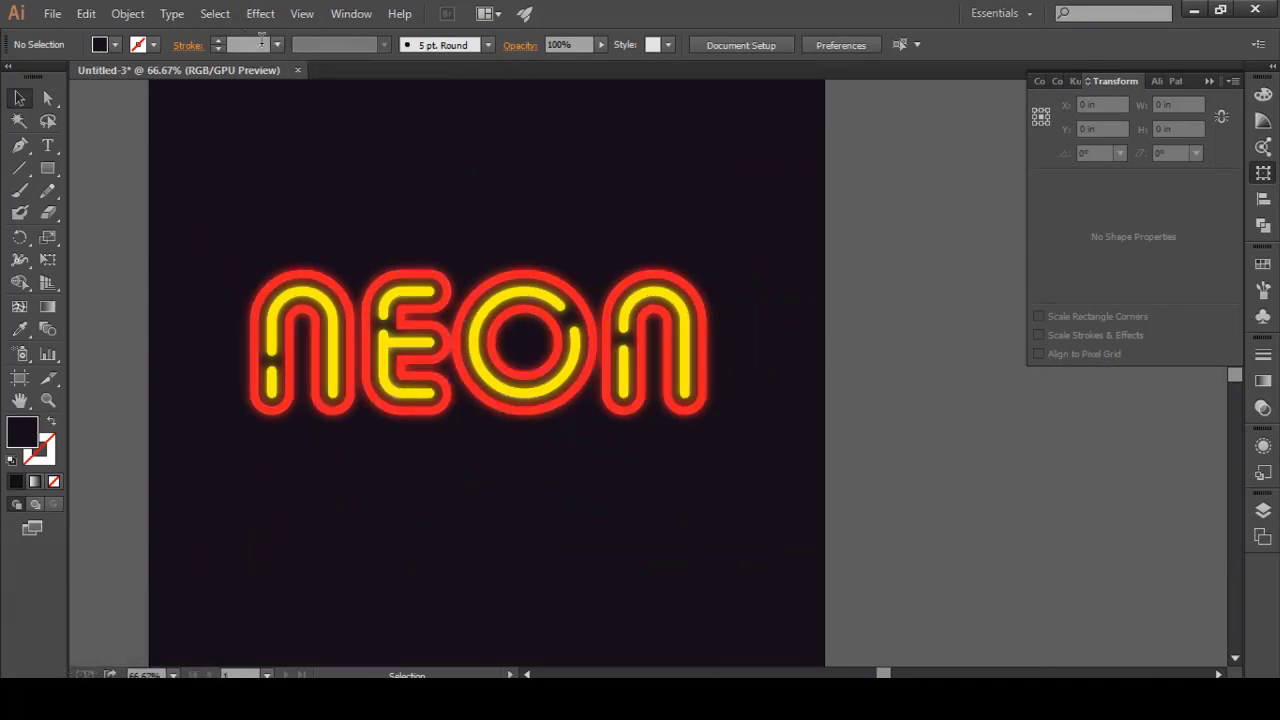
# Step: Set the document raster effects to add 200 around objects, with anti-aliasing and the clipping mask off
pyautogui.click(334, 15)
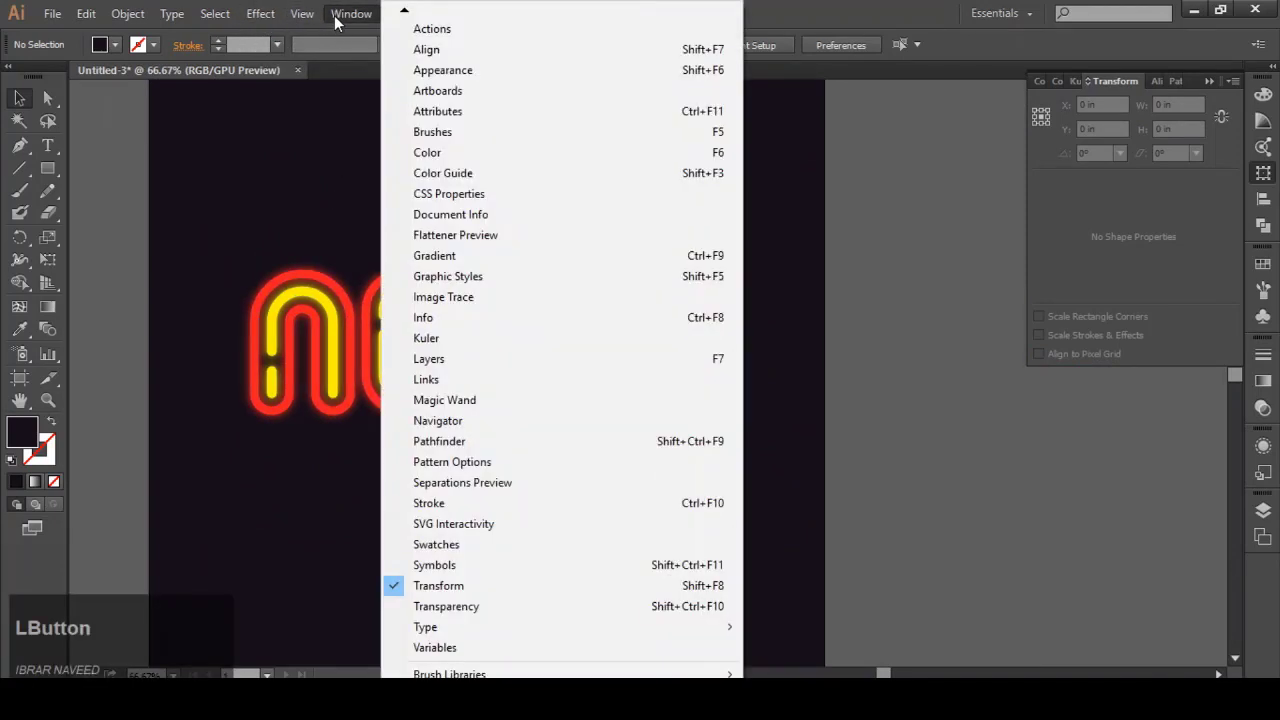
pyautogui.click(300, 14)
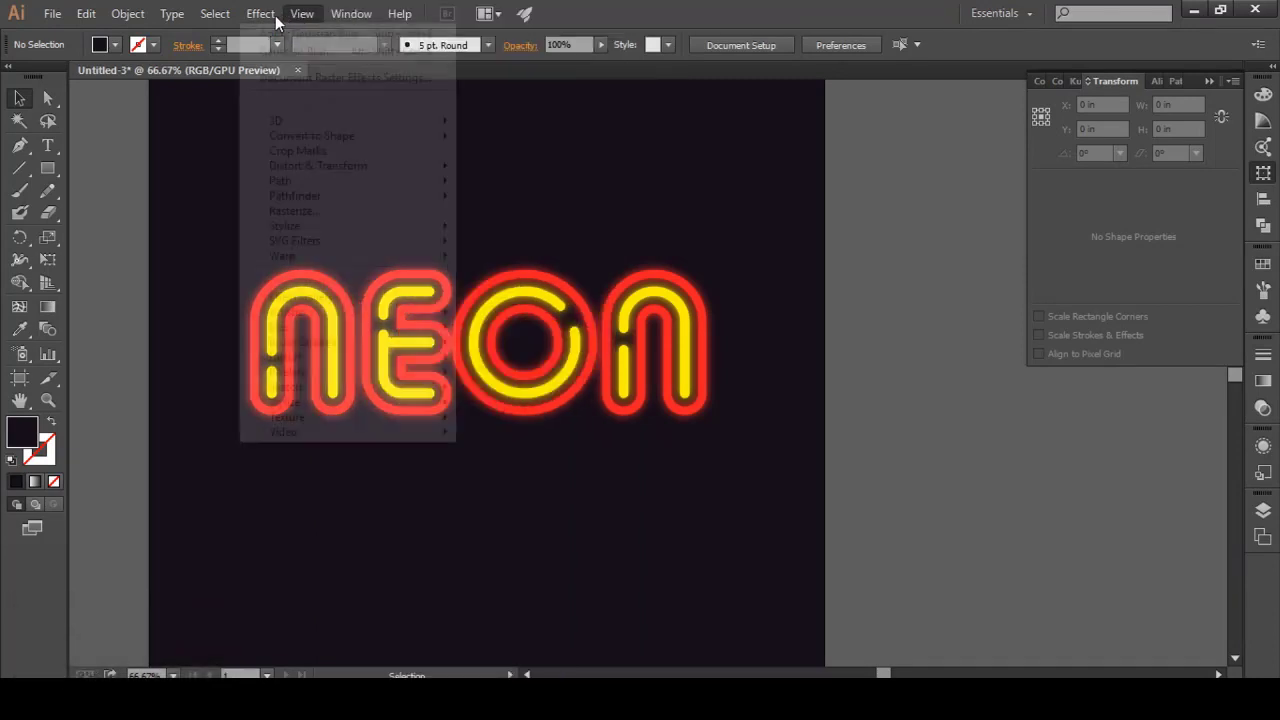
pyautogui.moveTo(262, 14)
pyautogui.click(278, 79)
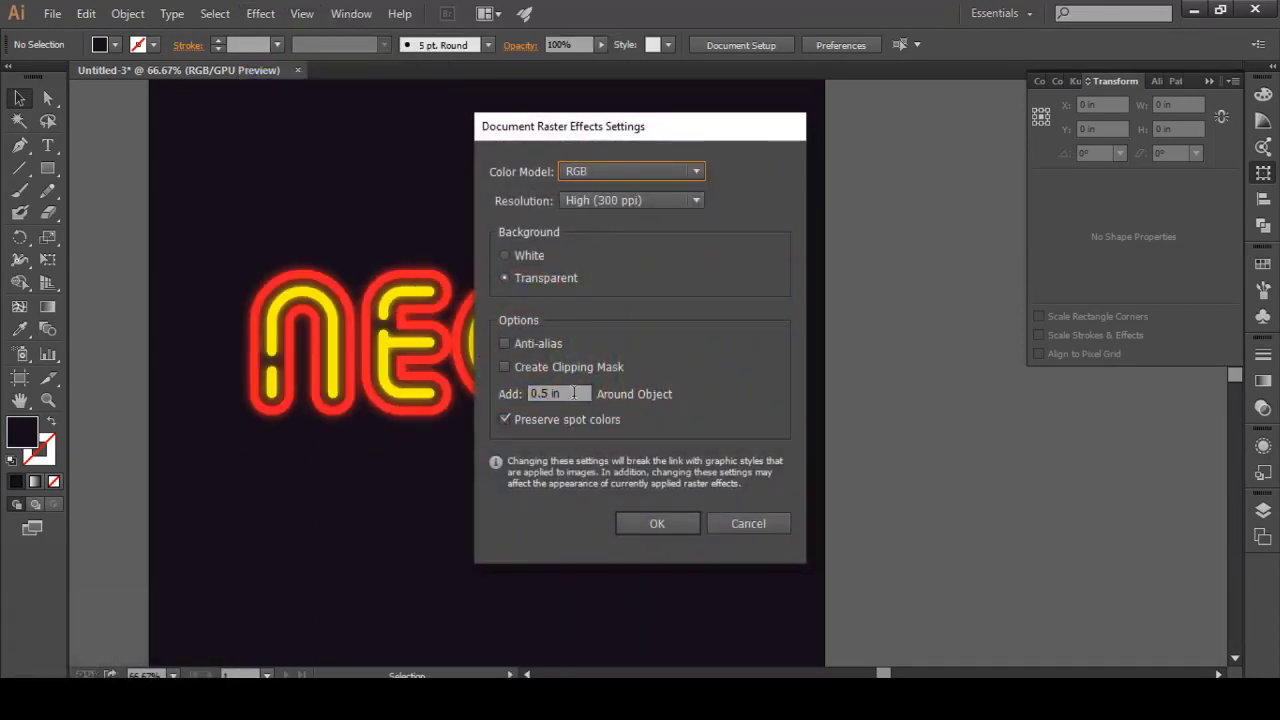
pyautogui.moveTo(578, 393); pyautogui.dragTo(521, 393)
pyautogui.click(621, 369)
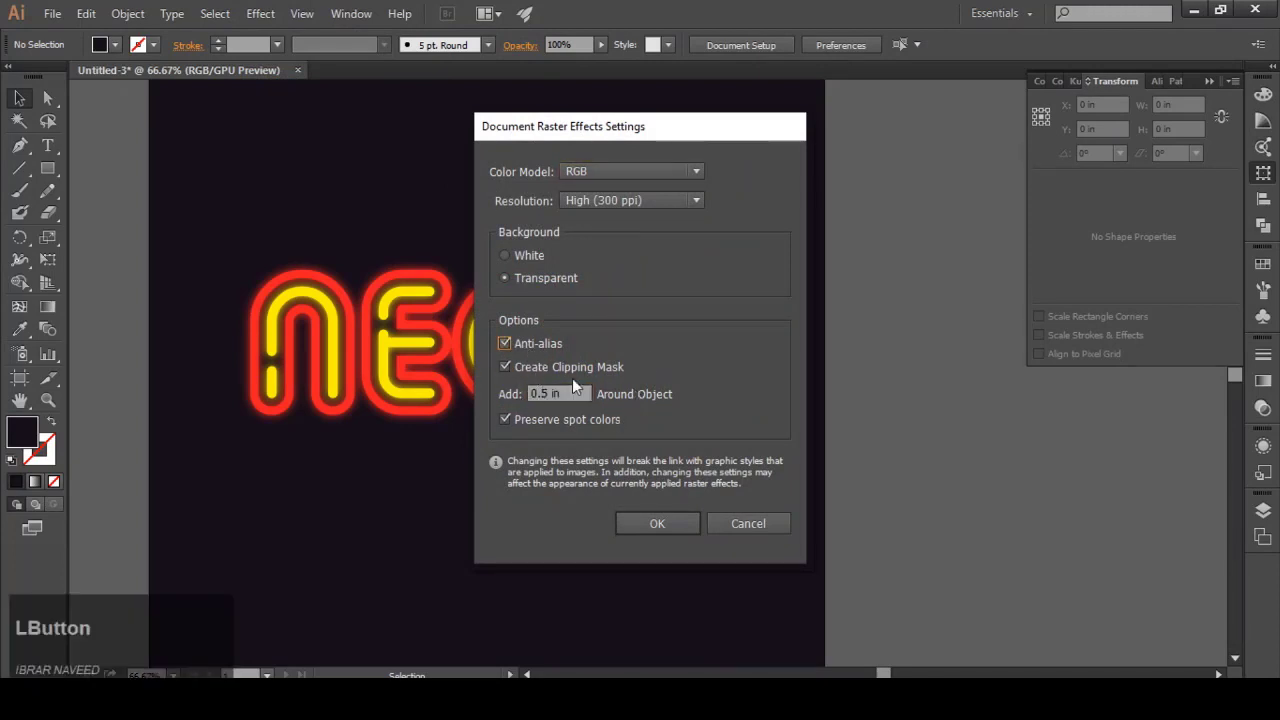
pyautogui.moveTo(531, 393); pyautogui.dragTo(566, 394)
pyautogui.doubleClick(555, 393)
pyautogui.write('200')
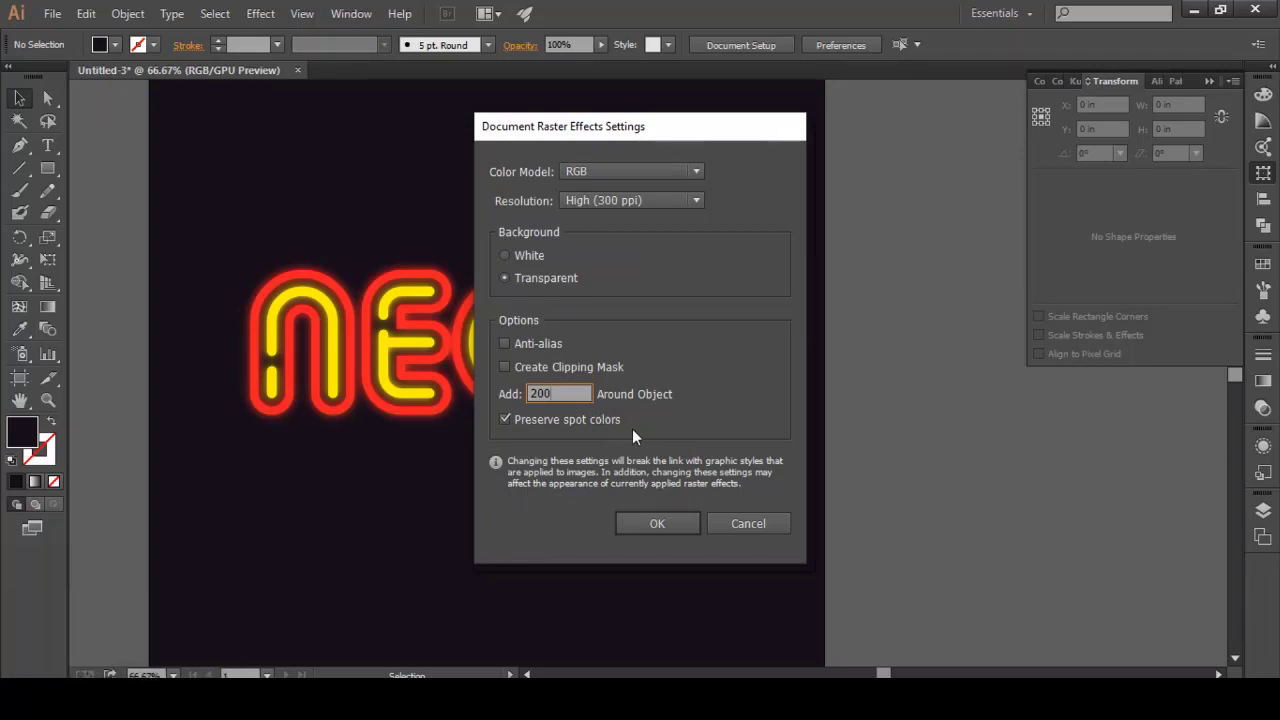
pyautogui.click(649, 523)
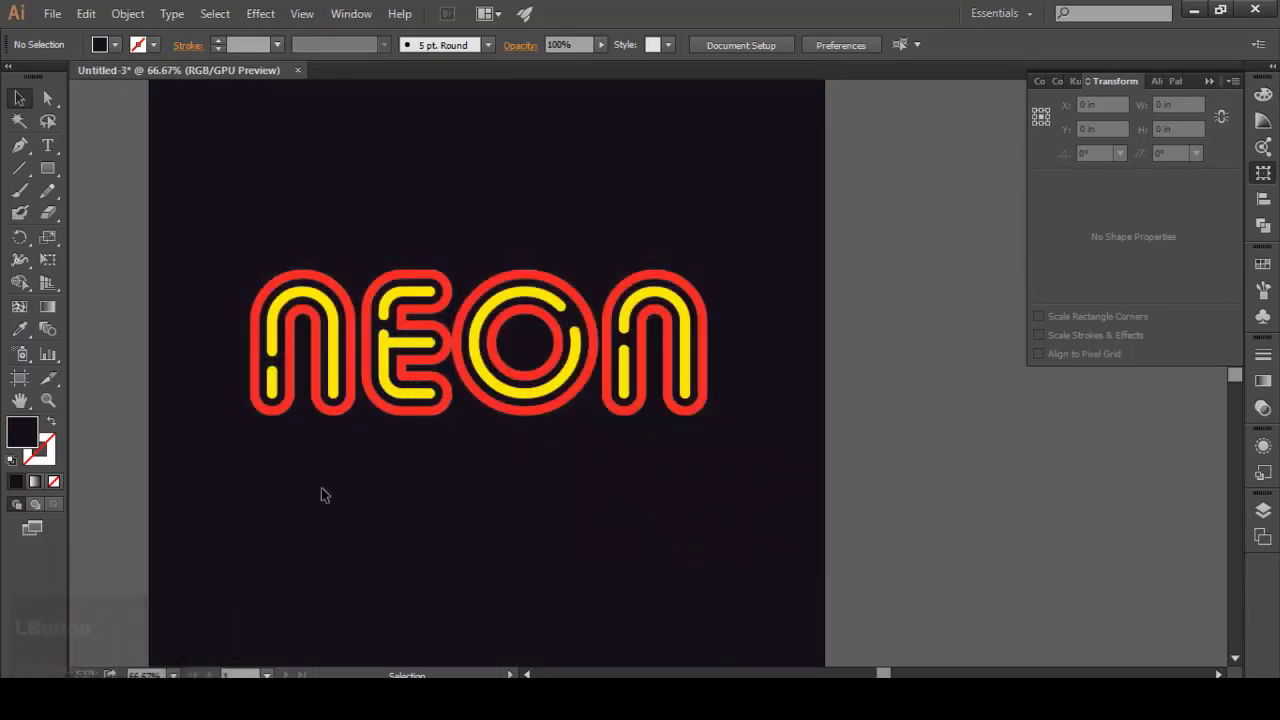
pyautogui.press('ctrl')
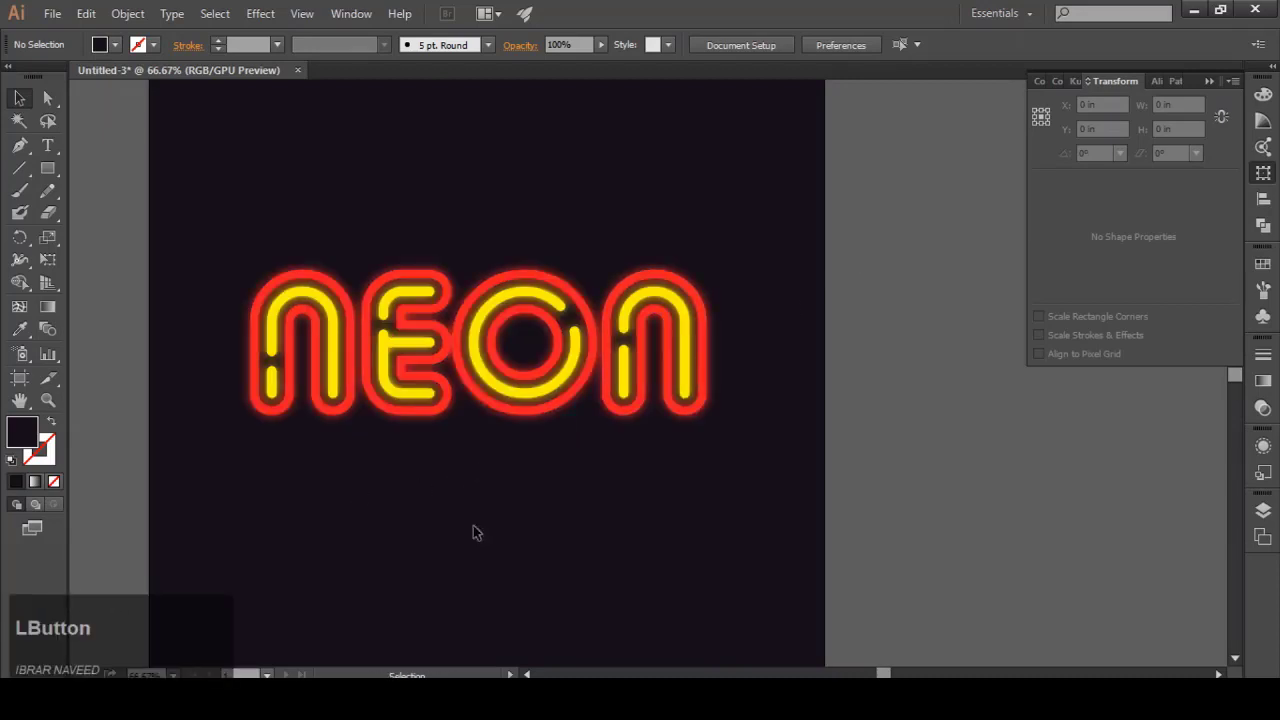
# Step: Set up a Save for Web export of the NEON artwork with the JPEG High preset
pyautogui.scroll(-1, 365, 470)
pyautogui.click(52, 14)
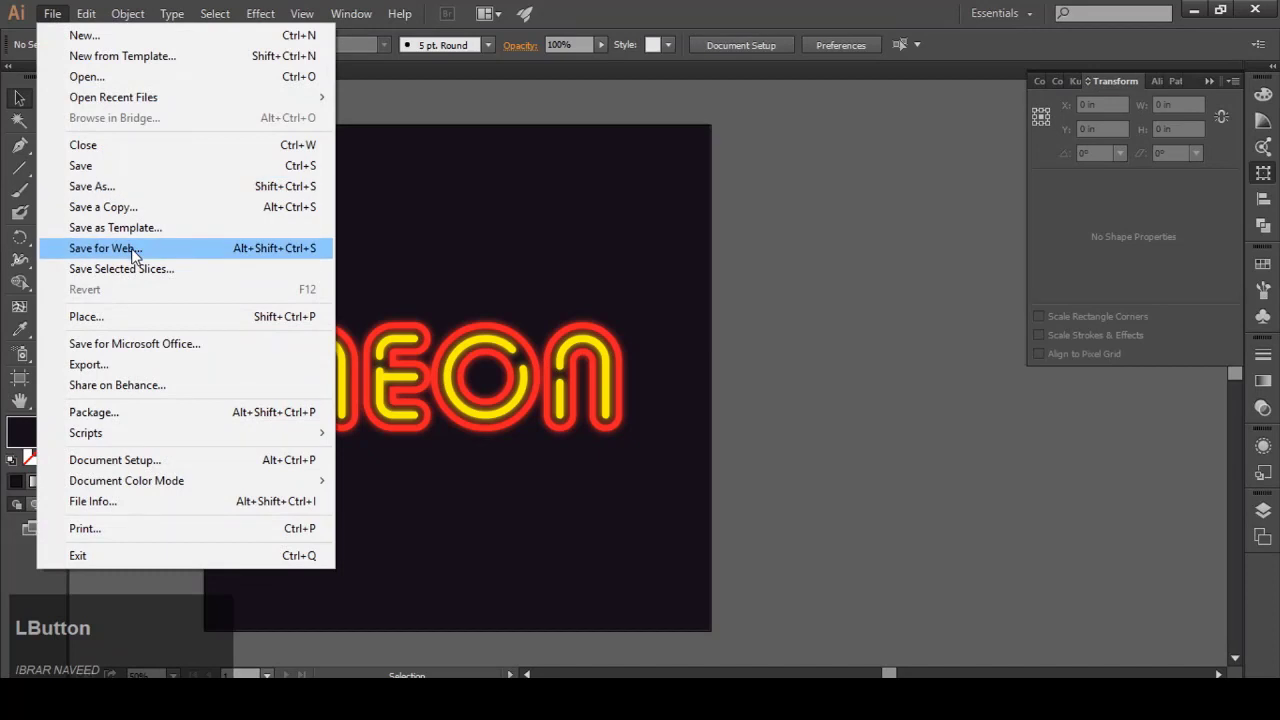
pyautogui.click(140, 247)
pyautogui.click(1110, 79)
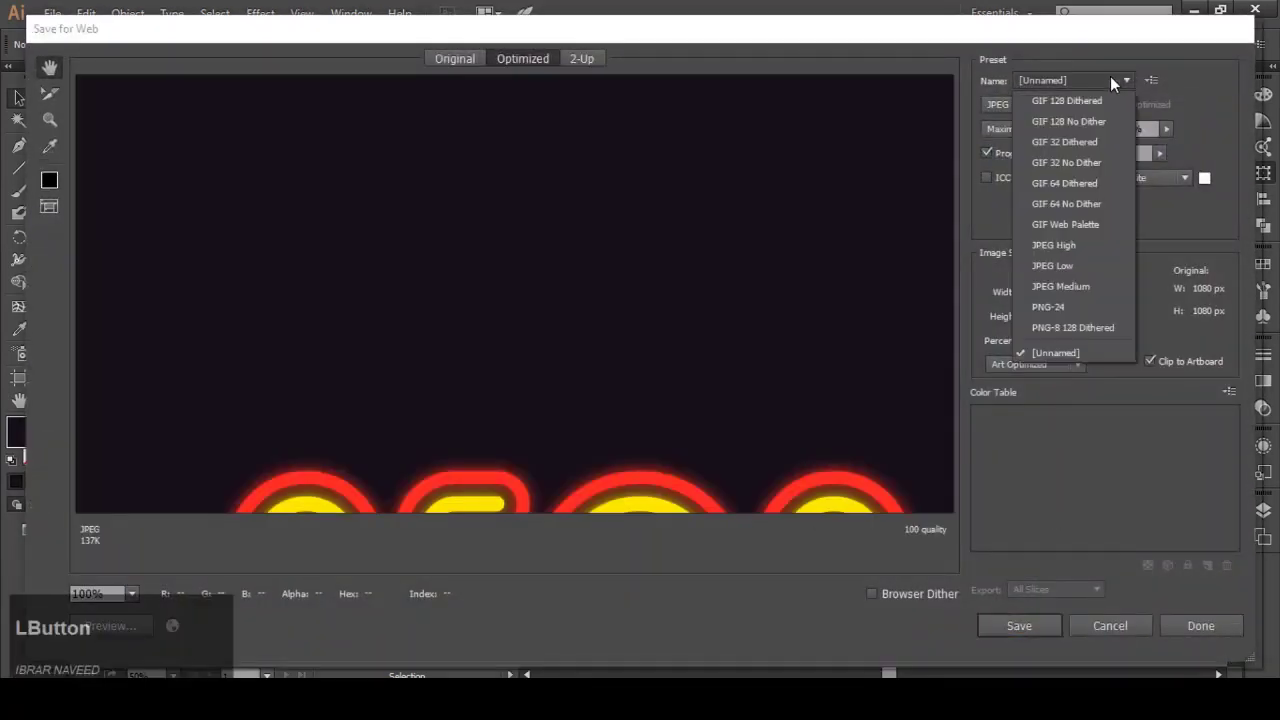
pyautogui.click(1084, 248)
pyautogui.rightClick(619, 322)
pyautogui.click(663, 484)
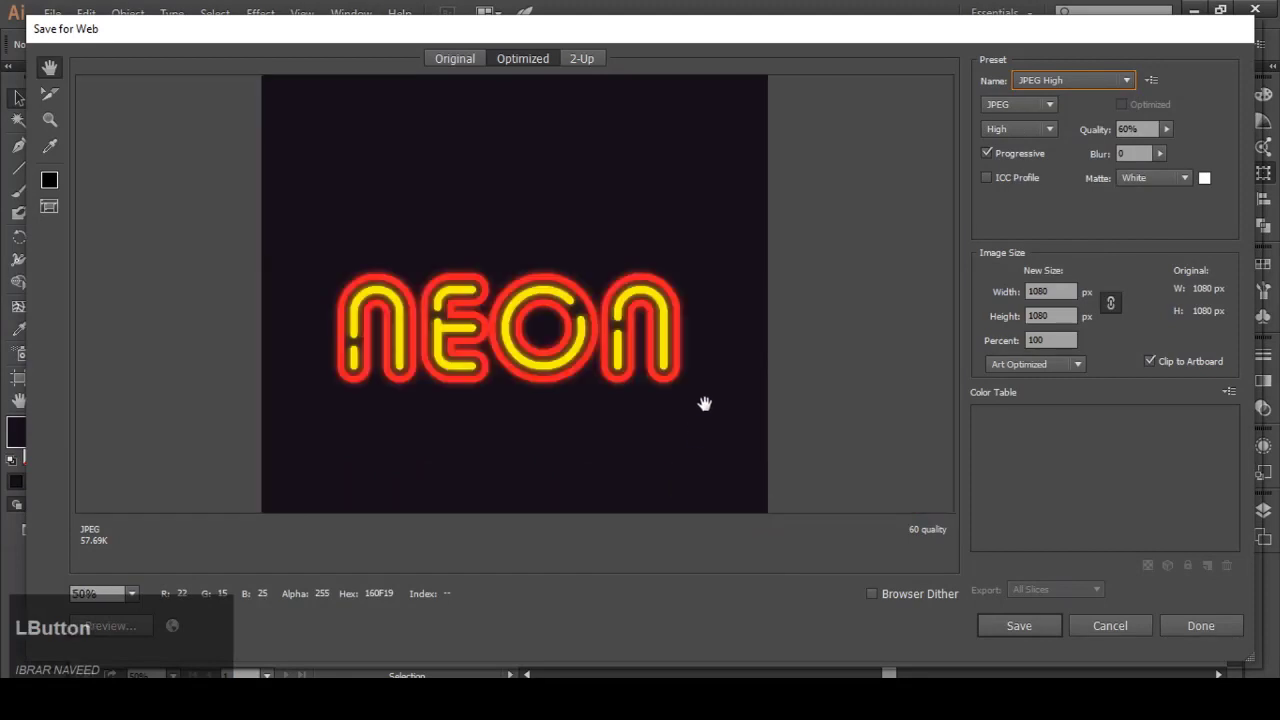
# Step: Save the optimized image as "neon effect" in the Adobe Illustrator folder and minimize the program window
pyautogui.click(1017, 629)
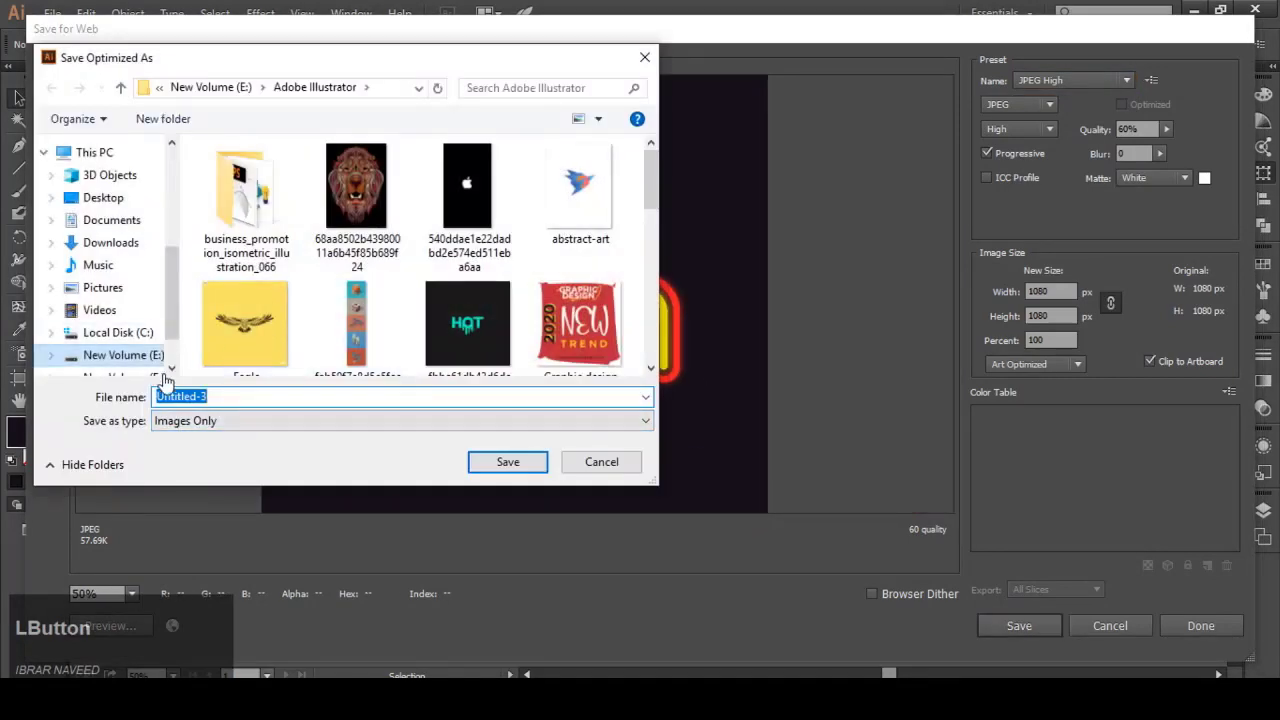
pyautogui.write('neon')
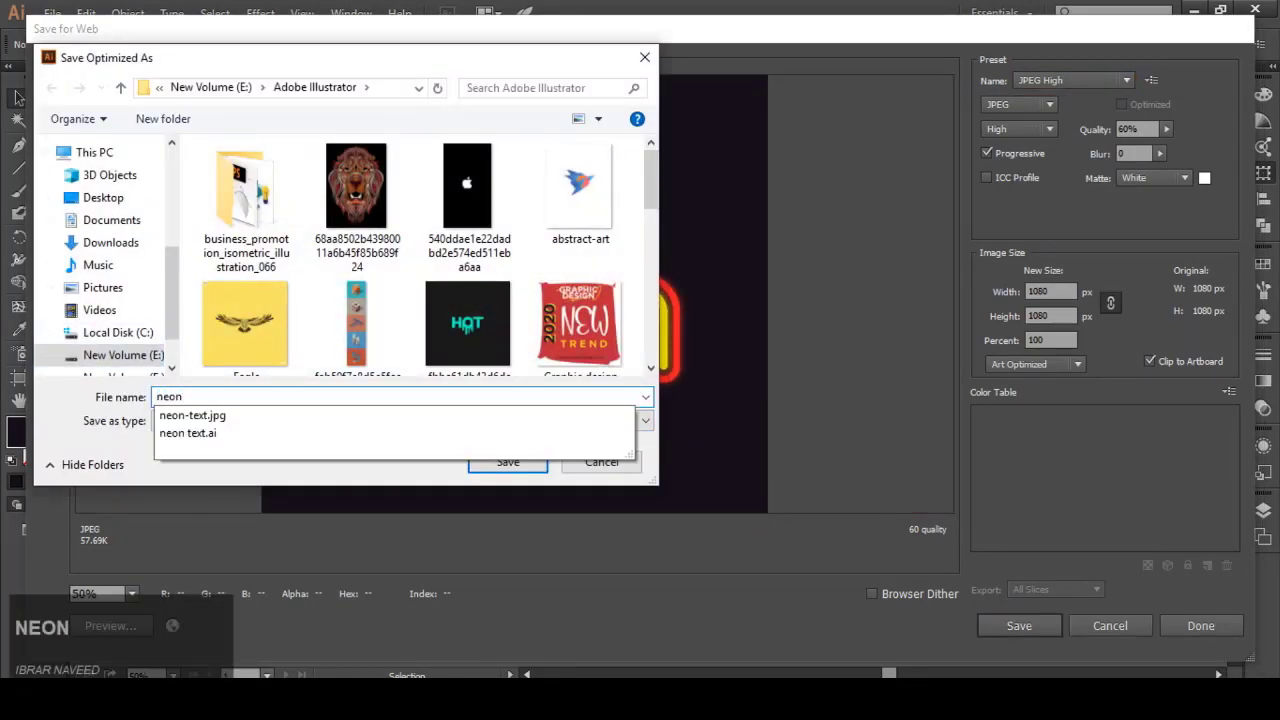
pyautogui.write(' effec')
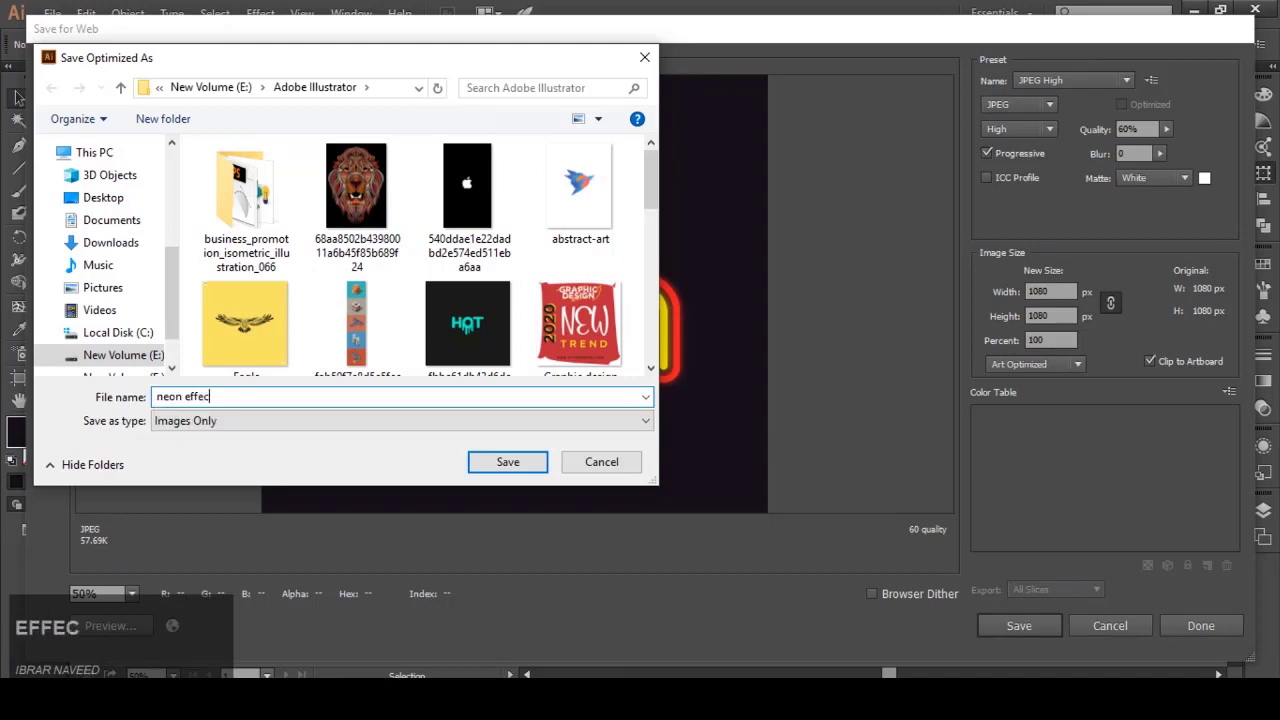
pyautogui.write('t')
pyautogui.click(507, 461)
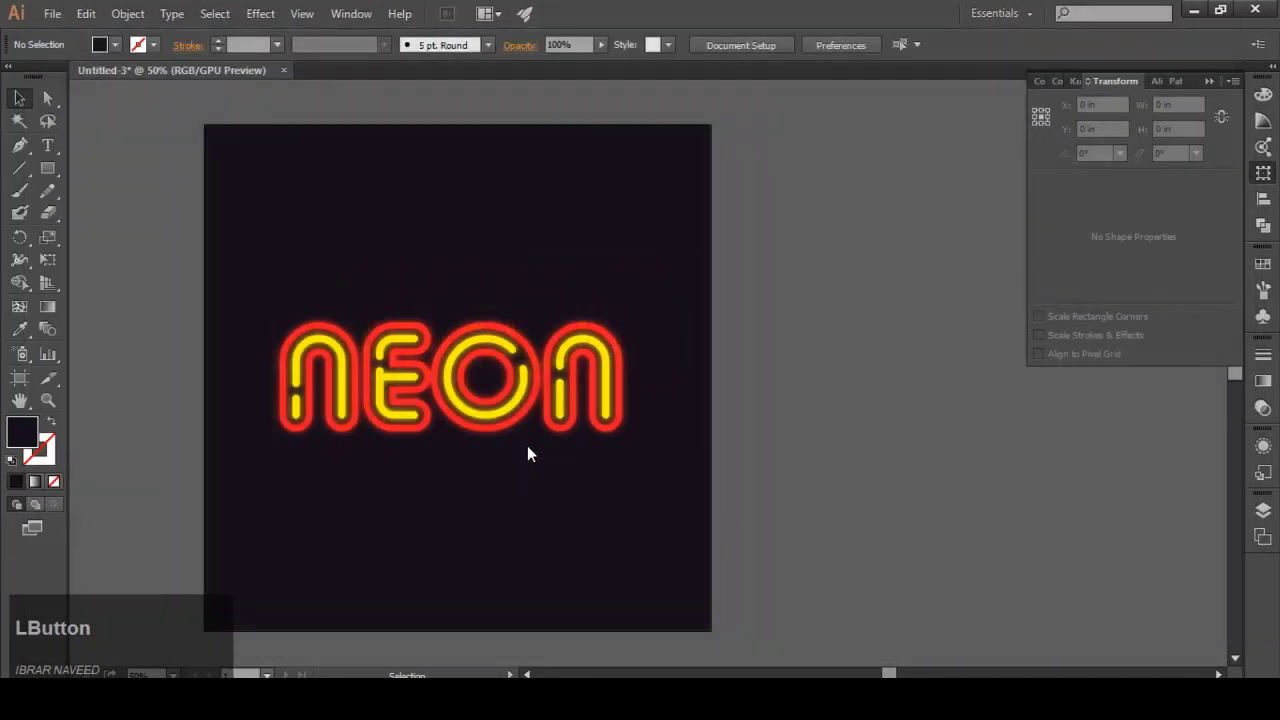
pyautogui.click(1197, 10)
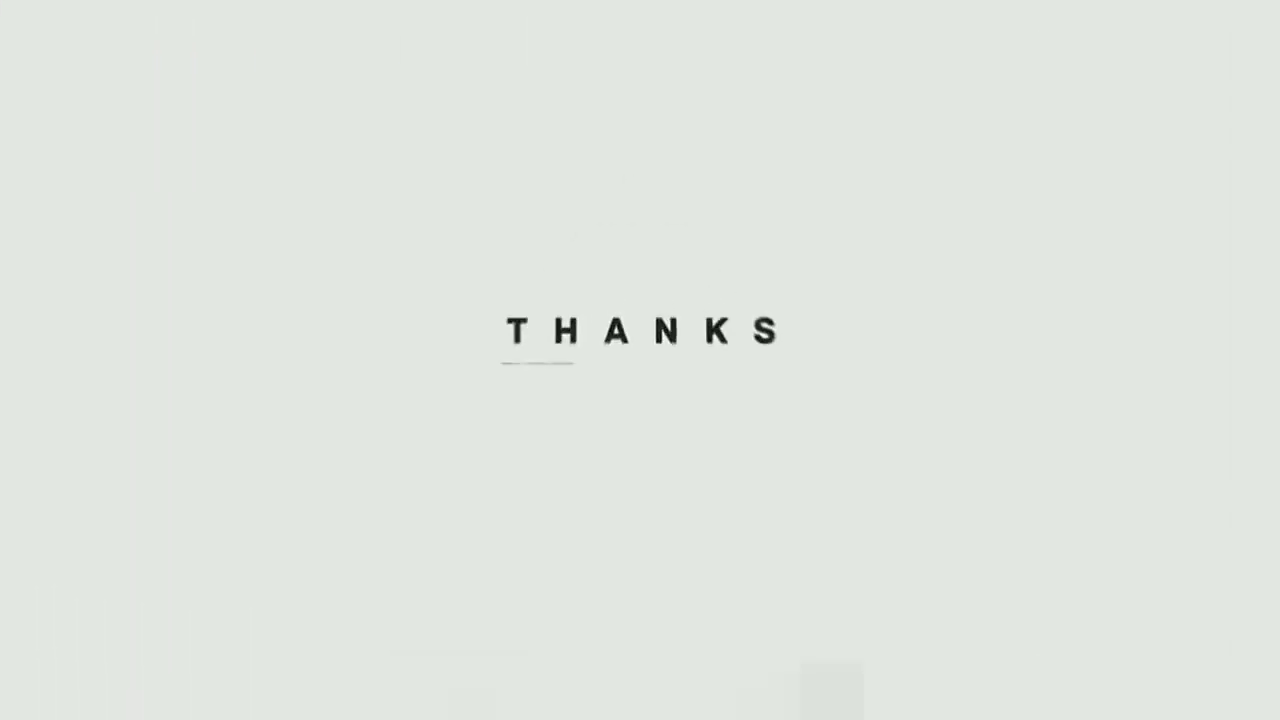